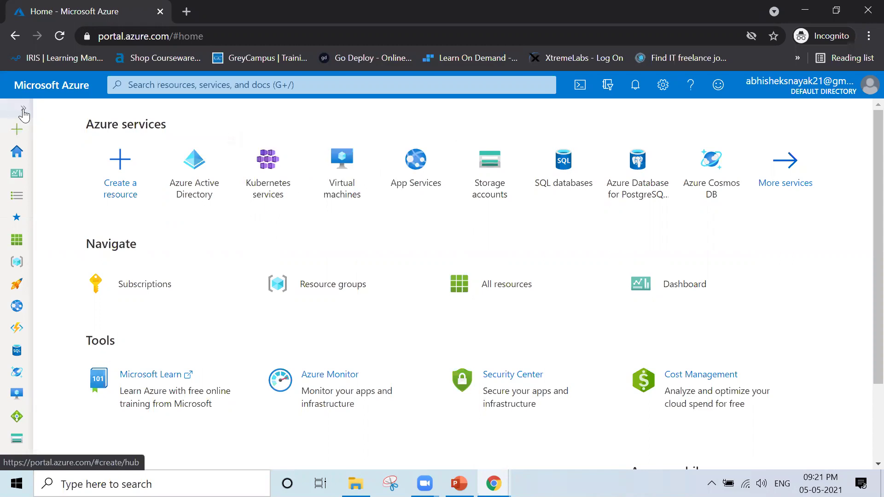
- Expand the portal menu and open Azure Active Directory from the Azure services tiles
click(23, 111)
scroll(79, 299, down, 1)
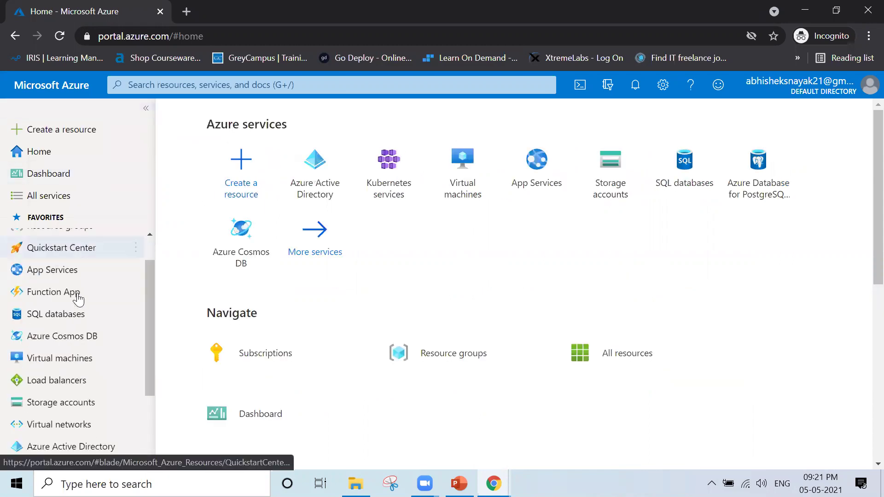
scroll(78, 299, down, 3)
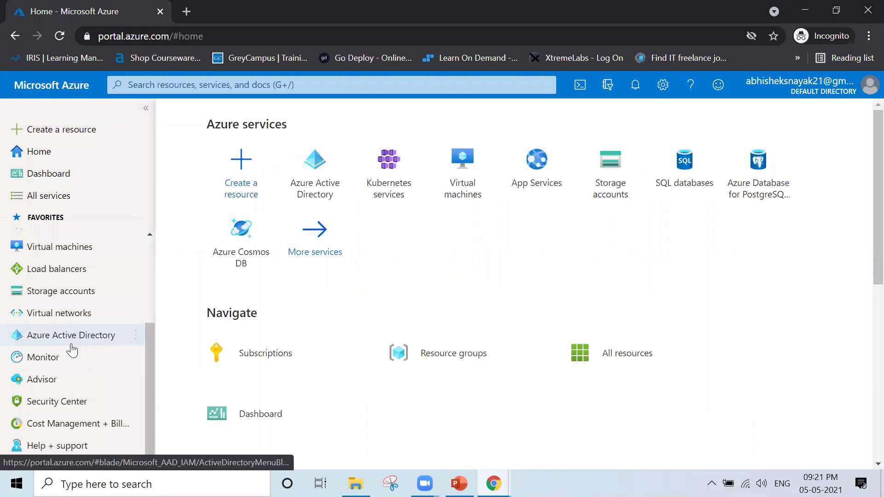
mouse_move(72, 351)
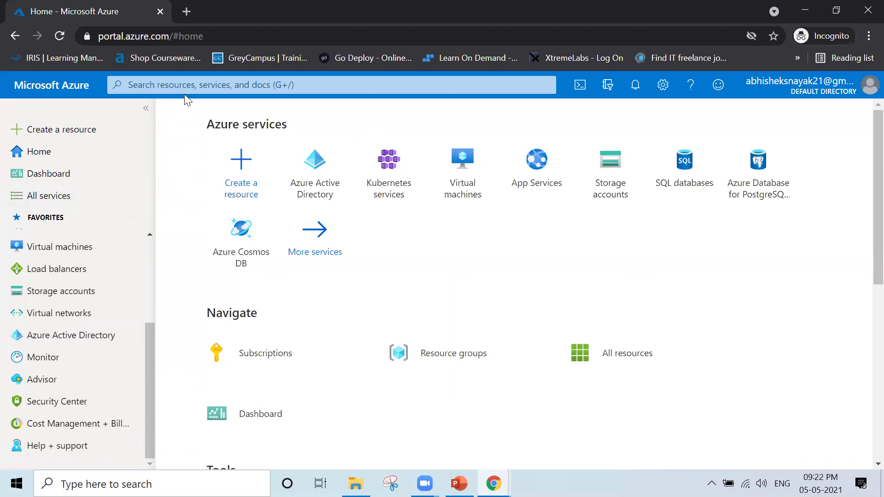
click(332, 179)
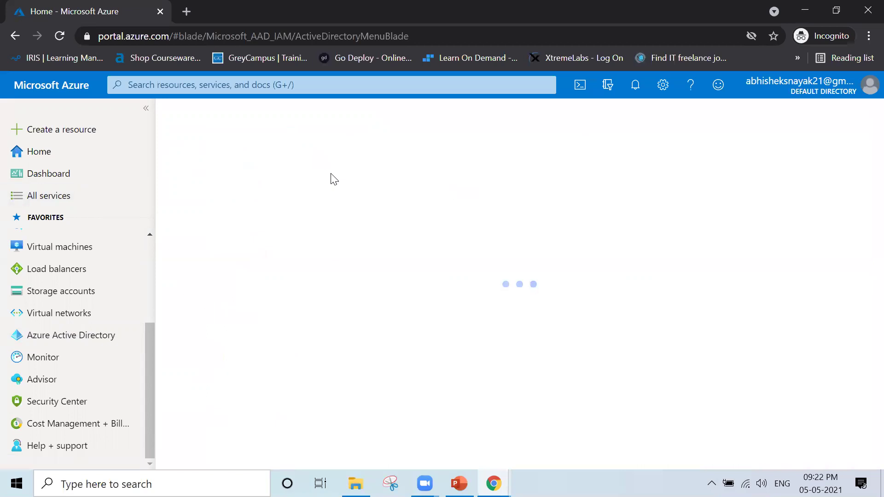
- Collapse the portal menu so the Default Directory overview fills the page
click(146, 109)
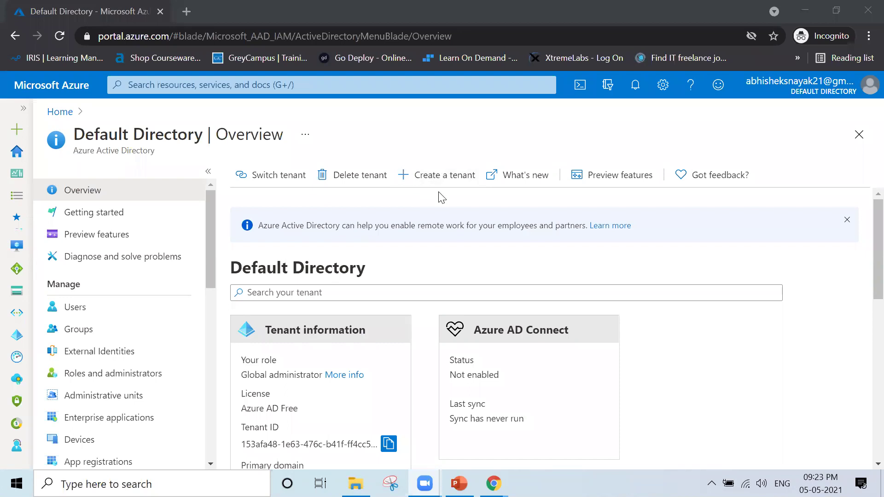
scroll(479, 258, down, 2)
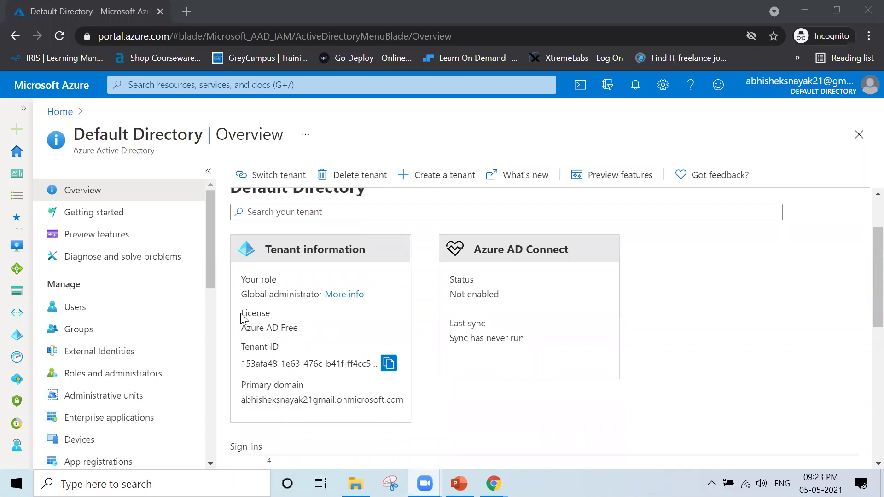
drag(240, 313, 302, 328)
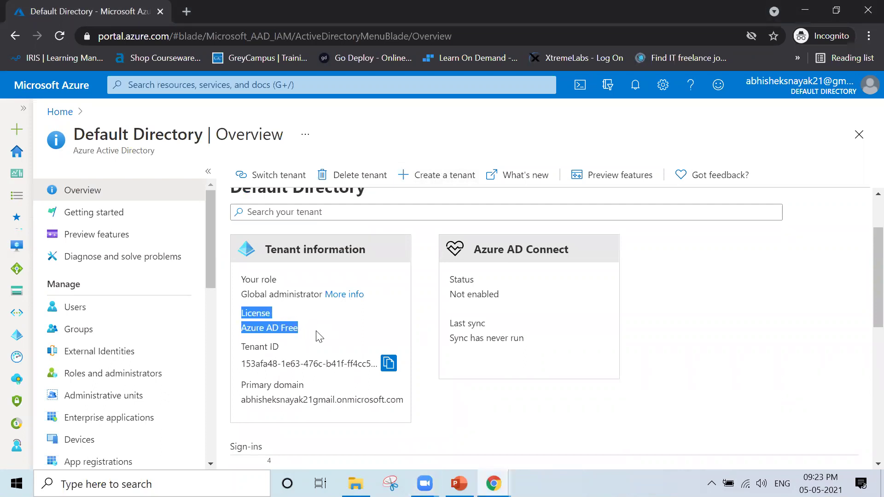
click(321, 337)
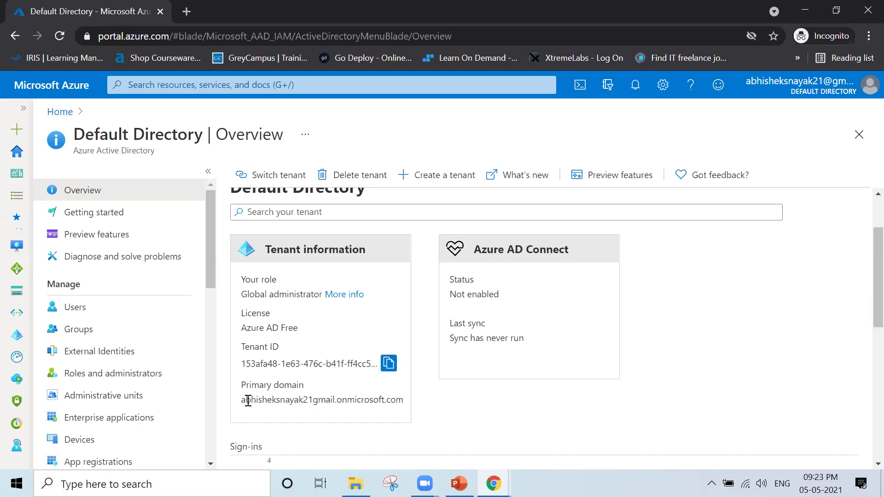
drag(241, 400, 408, 406)
click(341, 399)
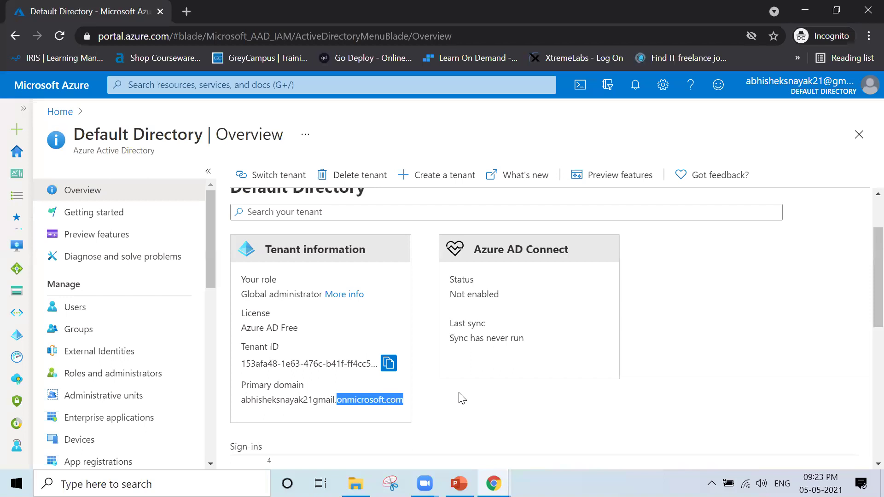
click(693, 332)
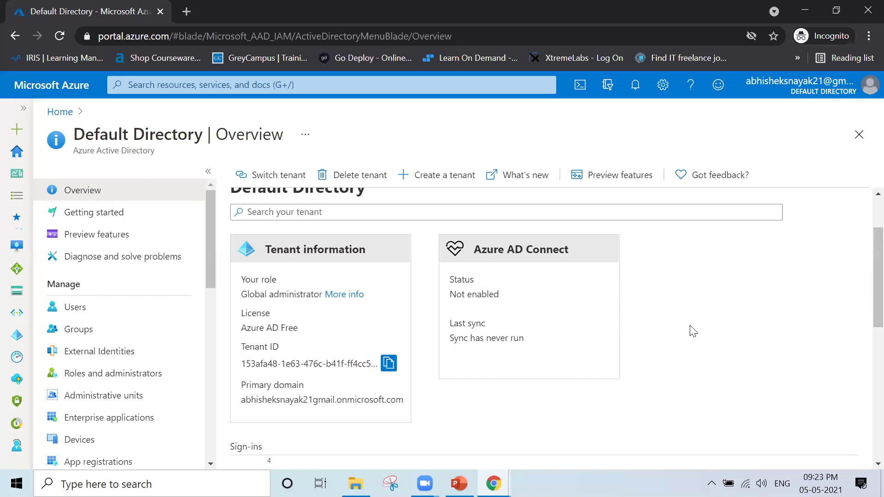
scroll(693, 332, up, 2)
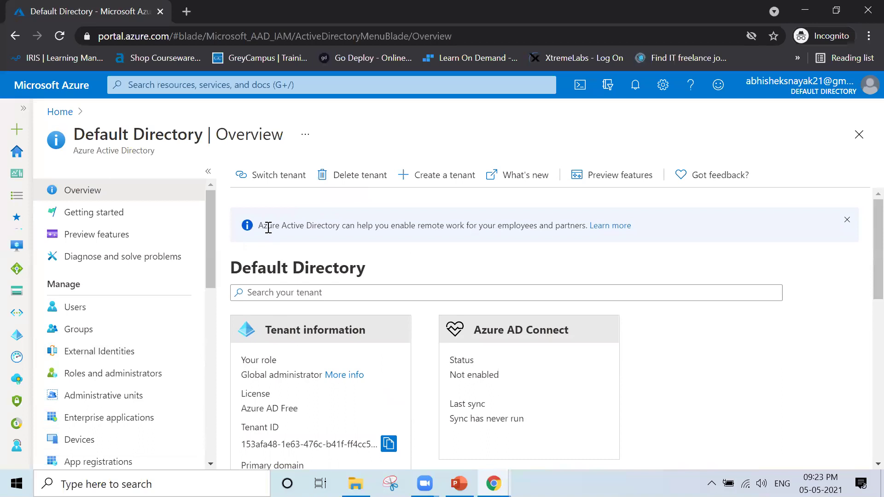
click(61, 113)
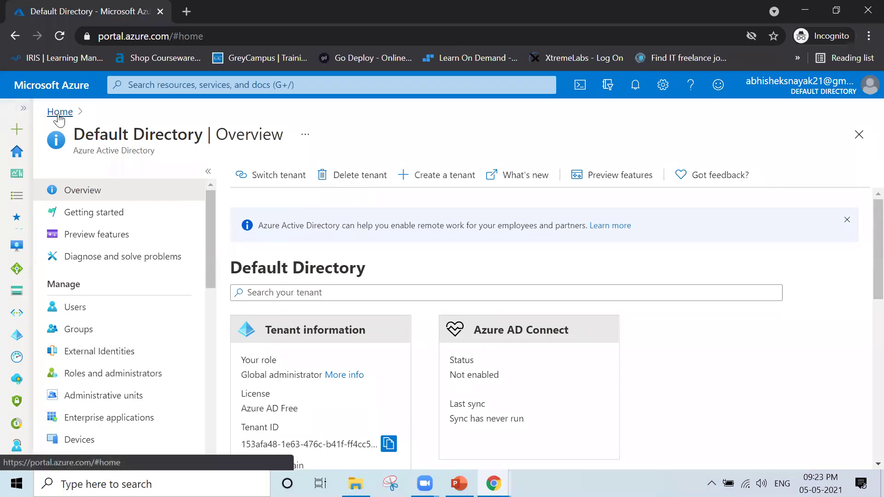
click(214, 185)
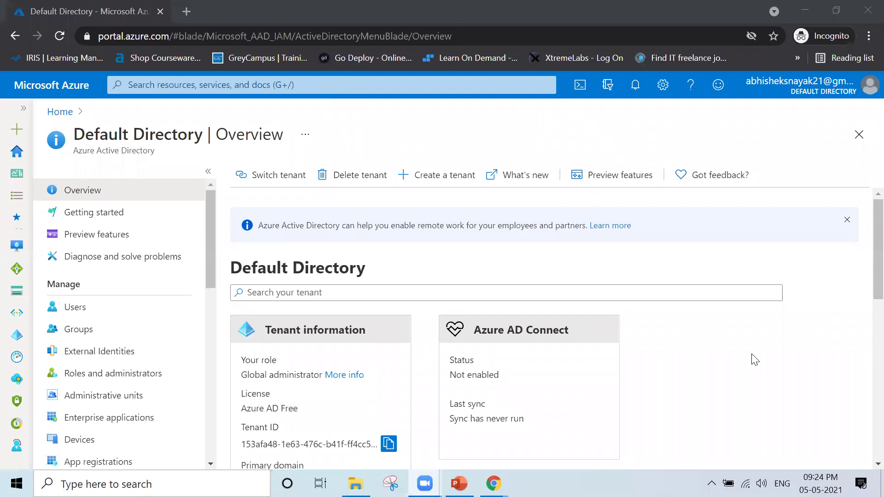
- Highlight the Global administrator role and Azure AD Free license in Tenant information
click(737, 358)
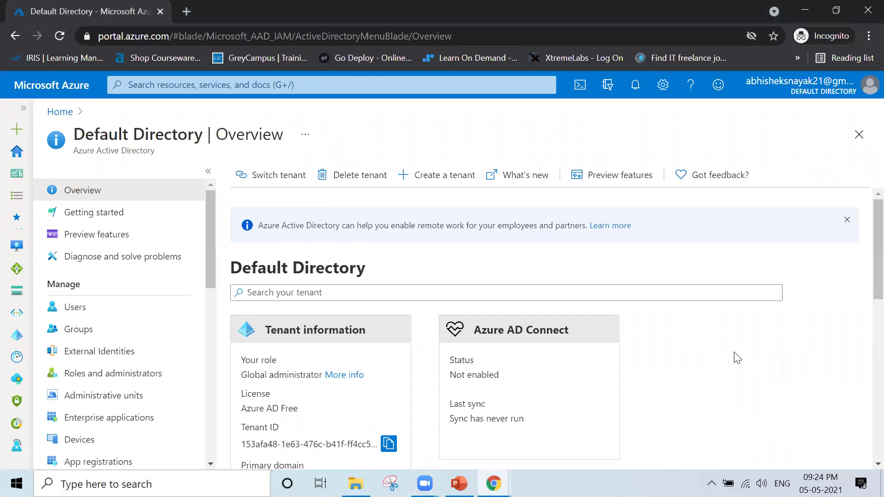
scroll(738, 358, down, 2)
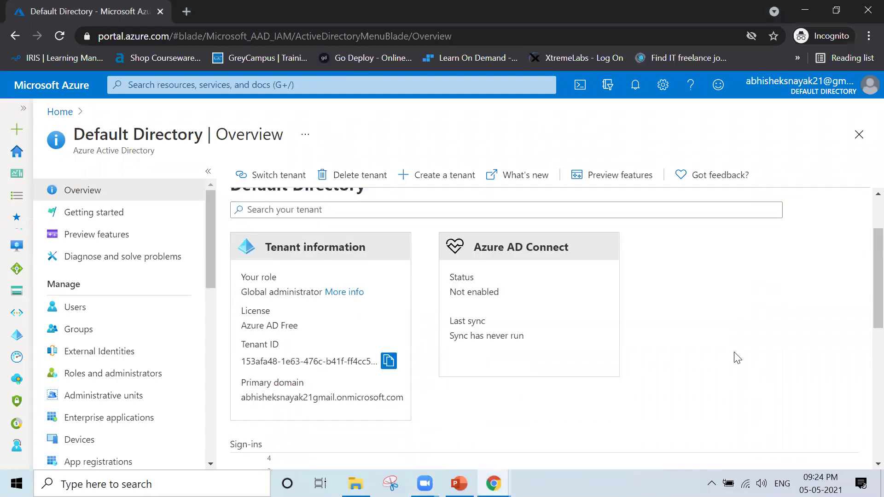
scroll(736, 357, up, 2)
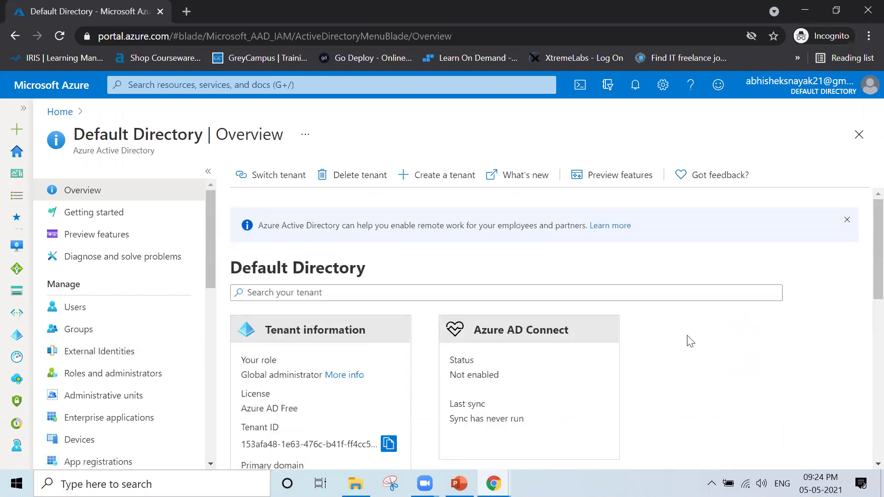
scroll(690, 341, down, 2)
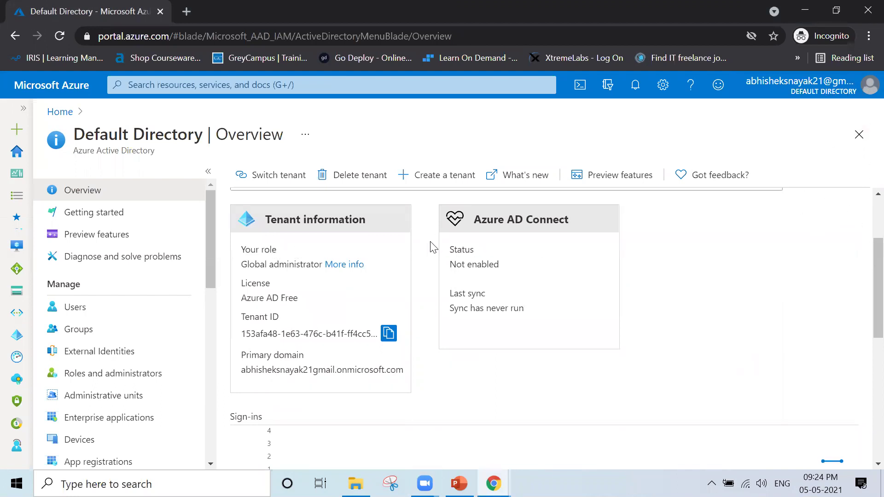
drag(243, 264, 319, 264)
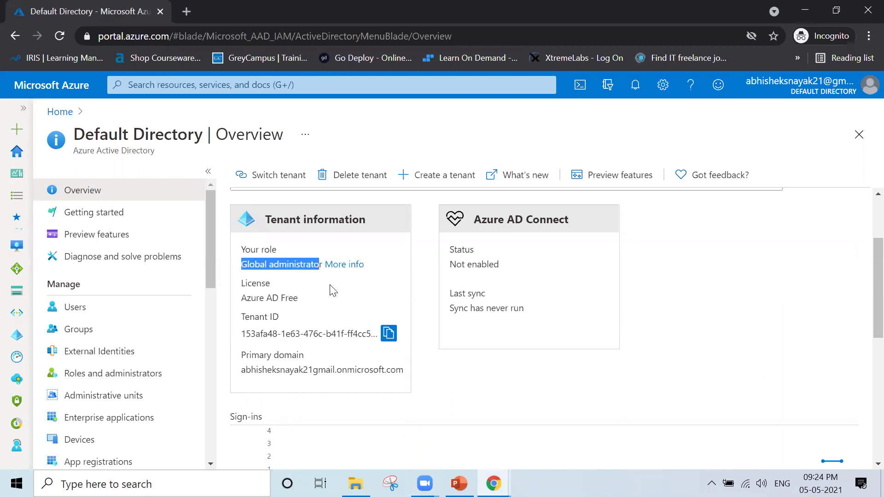
click(305, 295)
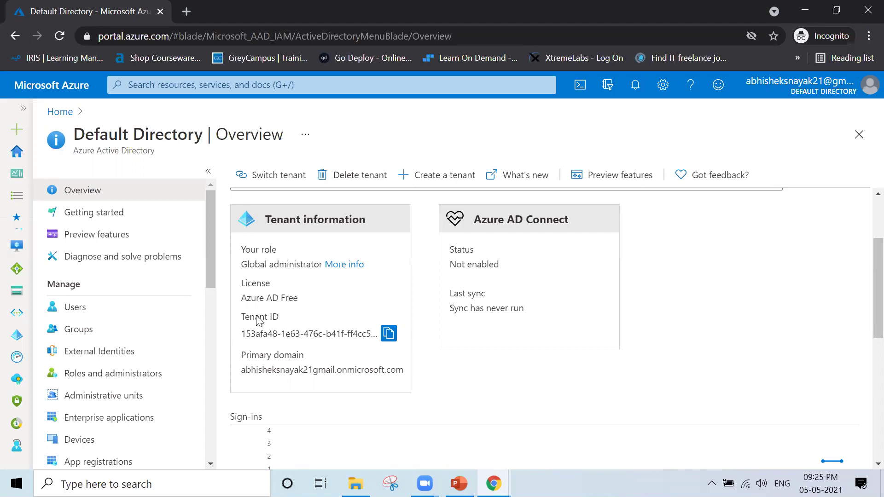
drag(242, 298, 305, 301)
click(497, 402)
drag(241, 298, 304, 304)
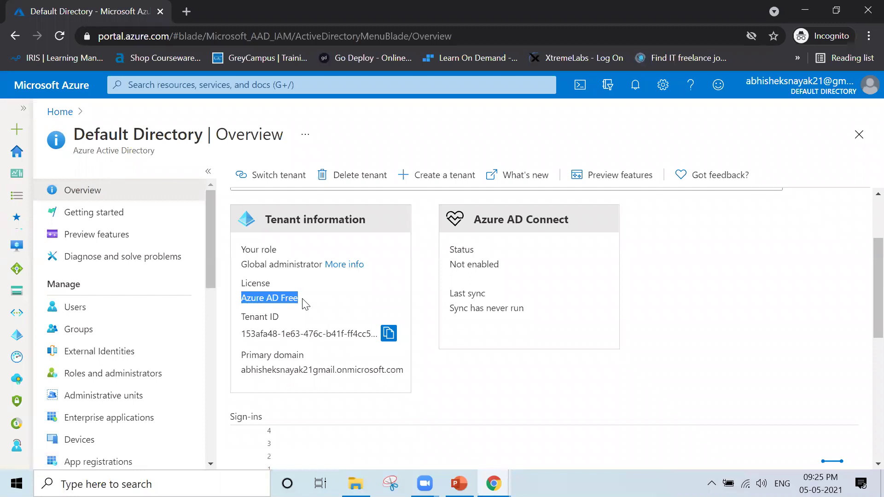
click(493, 374)
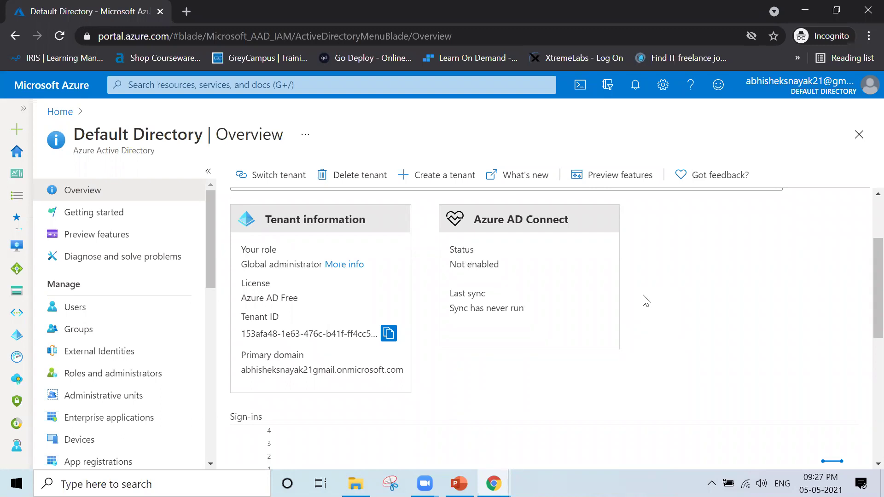
- Open the Default Directory's Getting started page
scroll(646, 301, down, 10)
scroll(646, 301, up, 10)
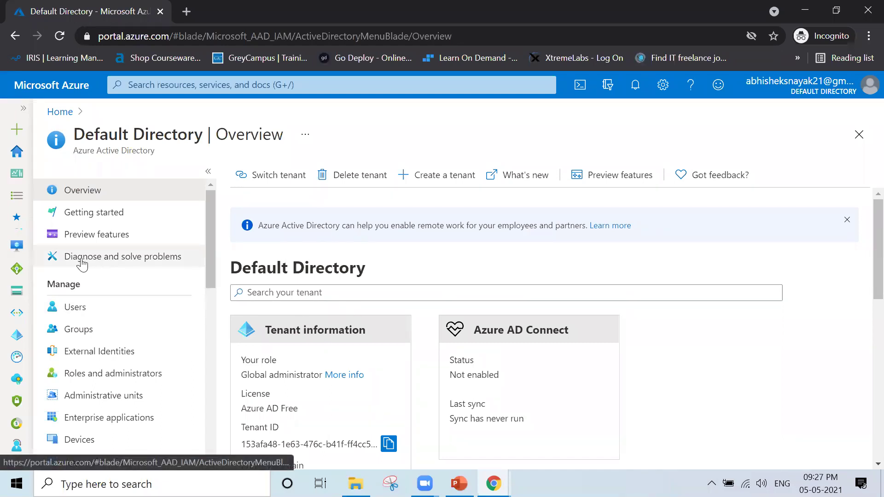
click(137, 219)
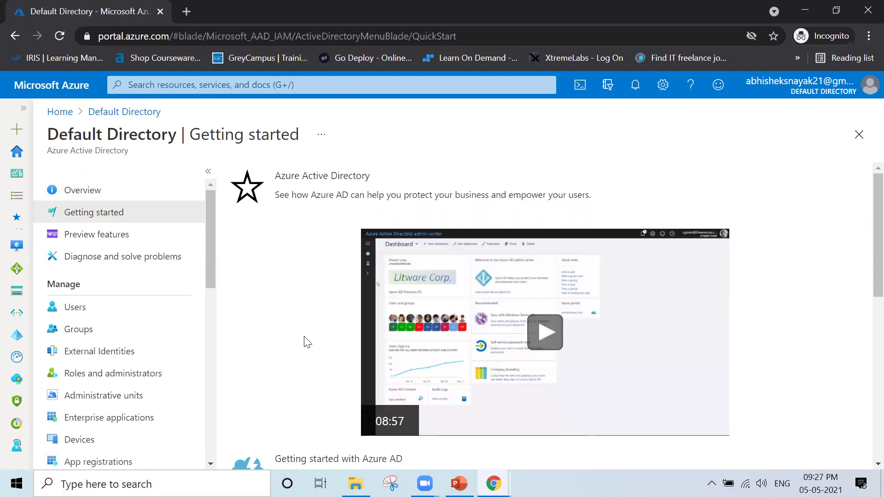
- Browse the Getting started page, then open the directory's Preview features list
scroll(308, 343, down, 10)
scroll(308, 343, up, 10)
scroll(307, 343, down, 2)
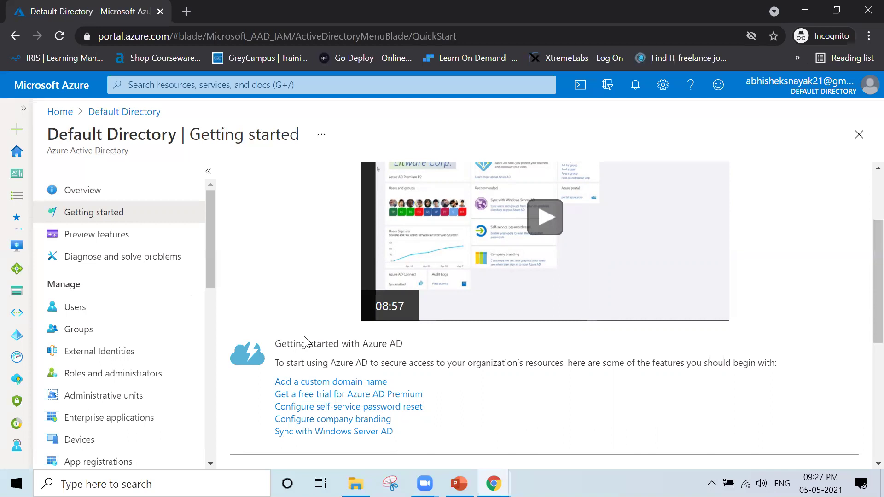
scroll(287, 308, down, 3)
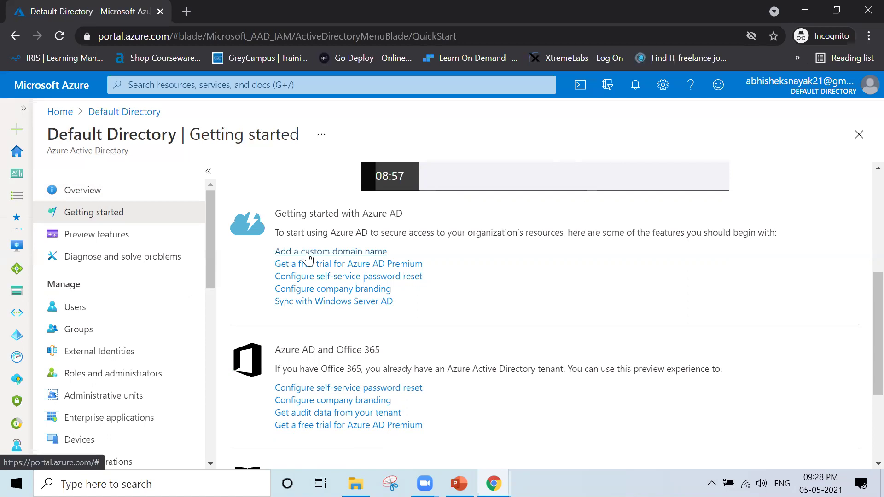
scroll(424, 257, up, 5)
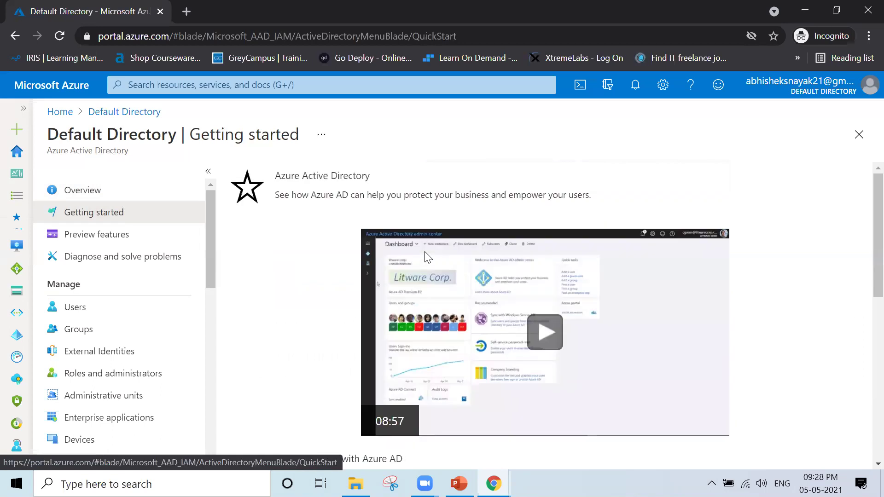
scroll(428, 256, down, 5)
scroll(427, 257, up, 5)
click(134, 240)
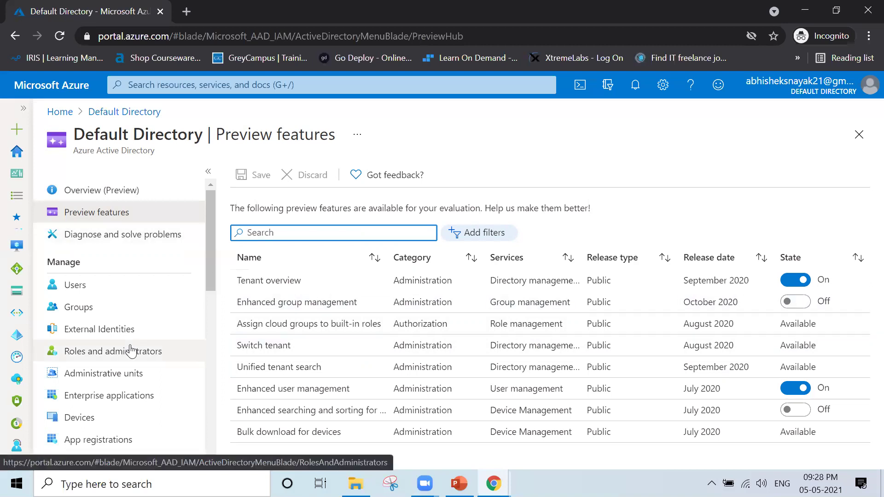
- Open Diagnose and solve problems and ask the virtual assistant about 'Password'
click(94, 247)
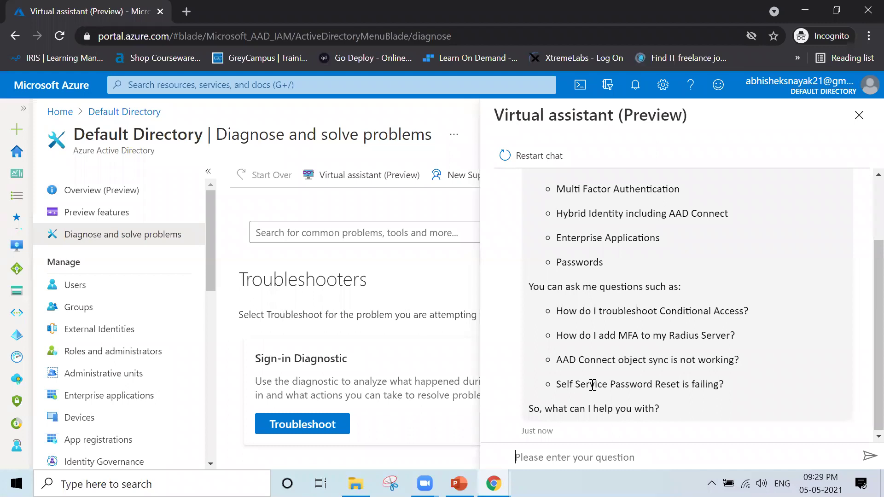
scroll(593, 385, up, 2)
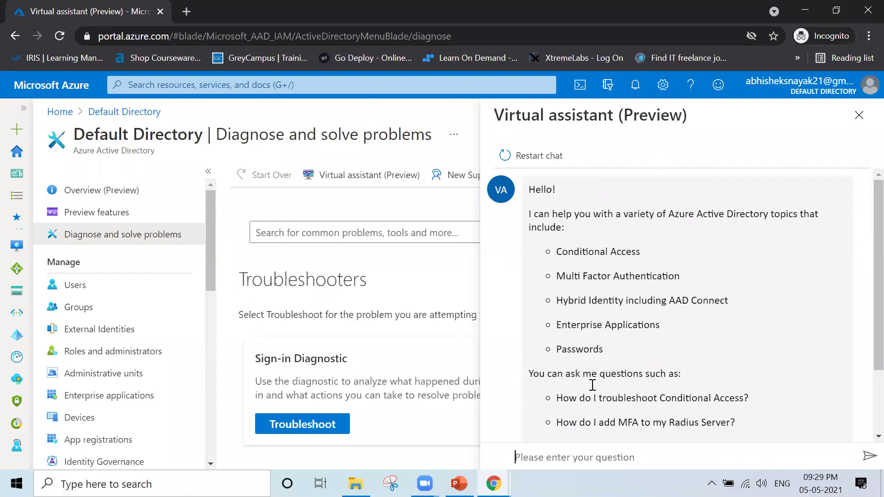
scroll(593, 385, down, 1)
scroll(592, 385, up, 1)
text(Password)
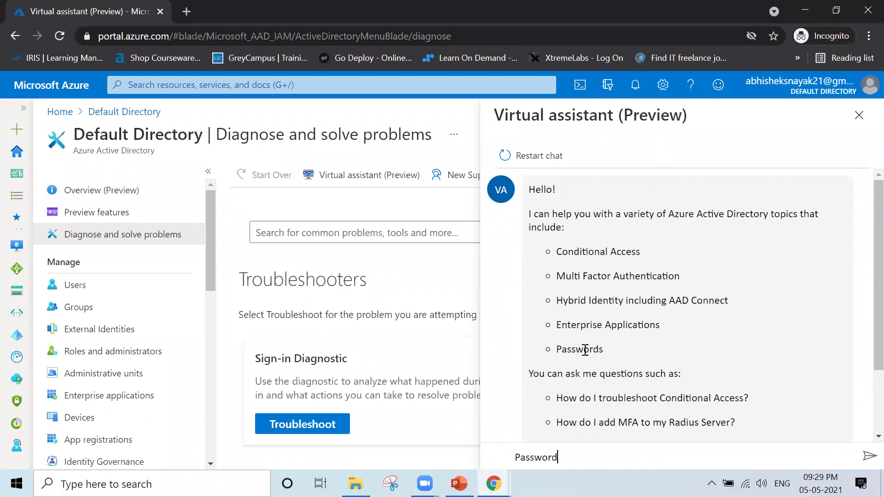
key(Return)
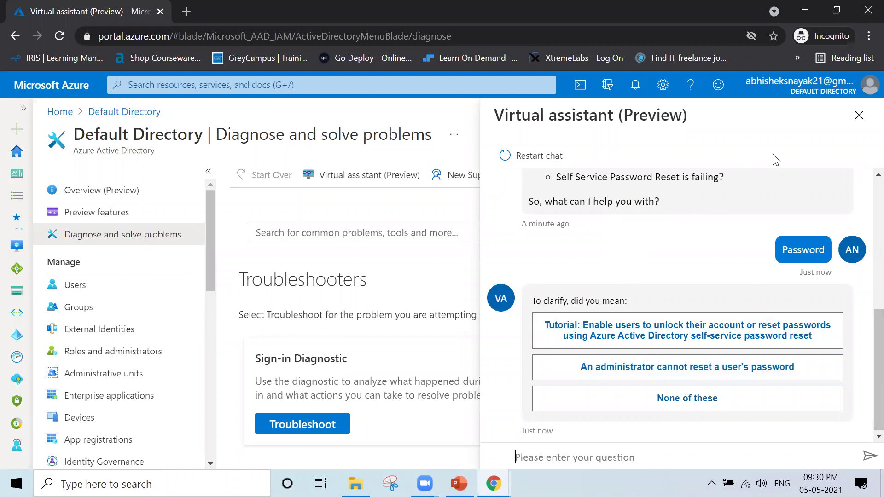
- Close the Virtual assistant pane and open the Users list under Manage
click(858, 115)
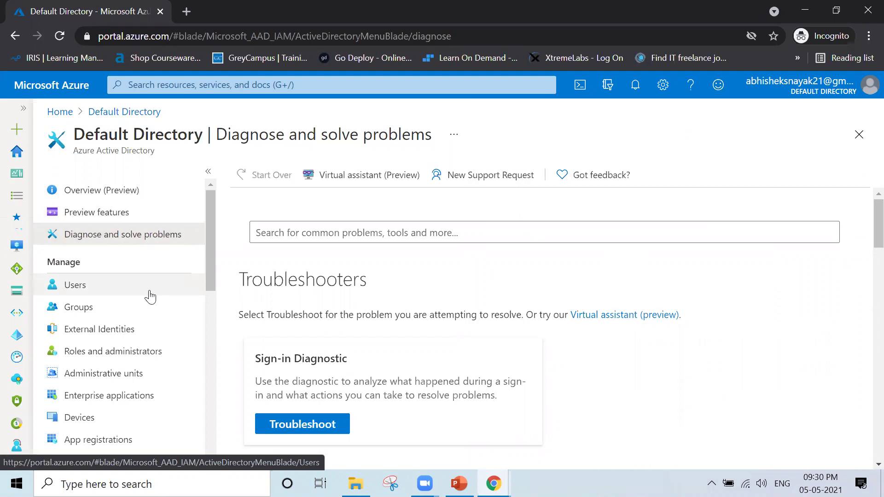
drag(203, 235, 227, 253)
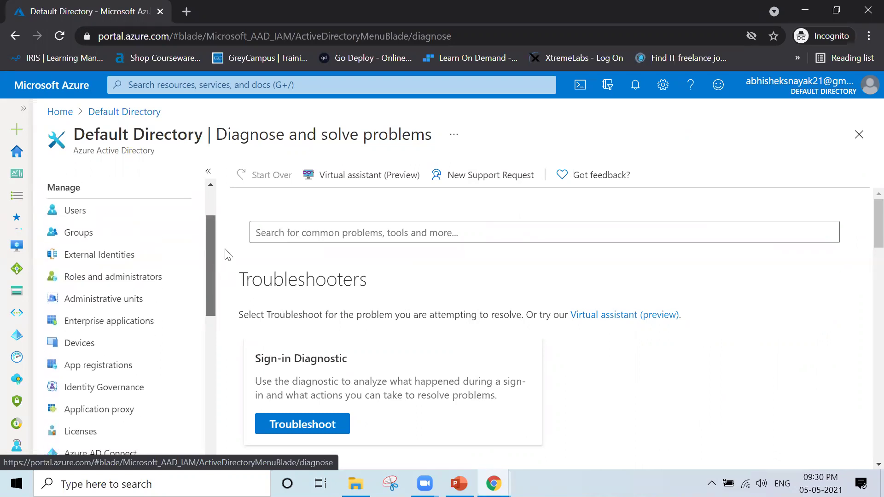
click(105, 220)
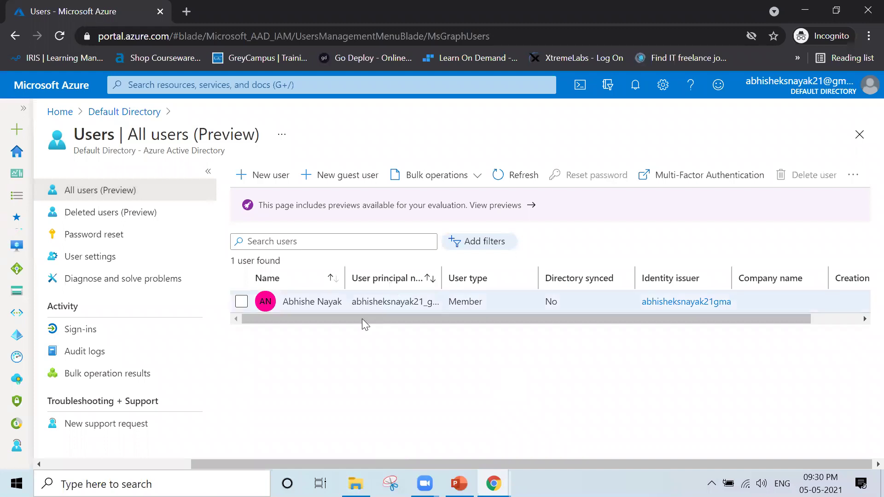
- Start a New user form from the All users toolbar
mouse_move(459, 484)
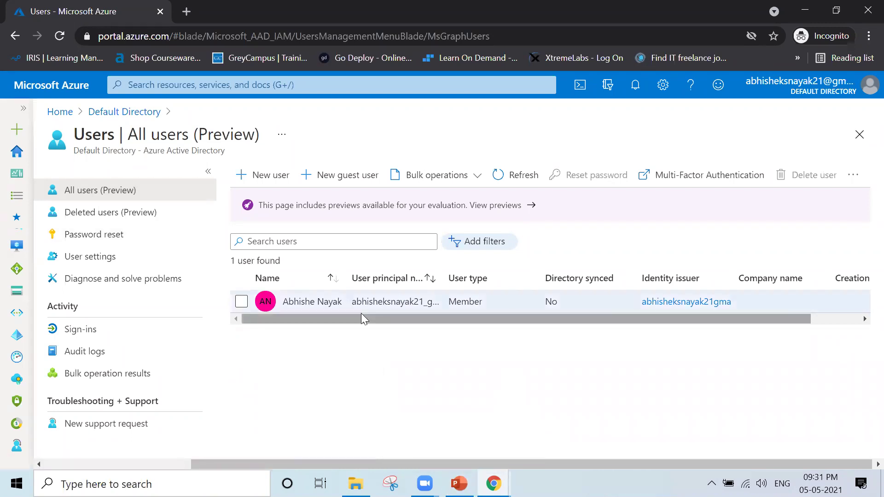
click(264, 176)
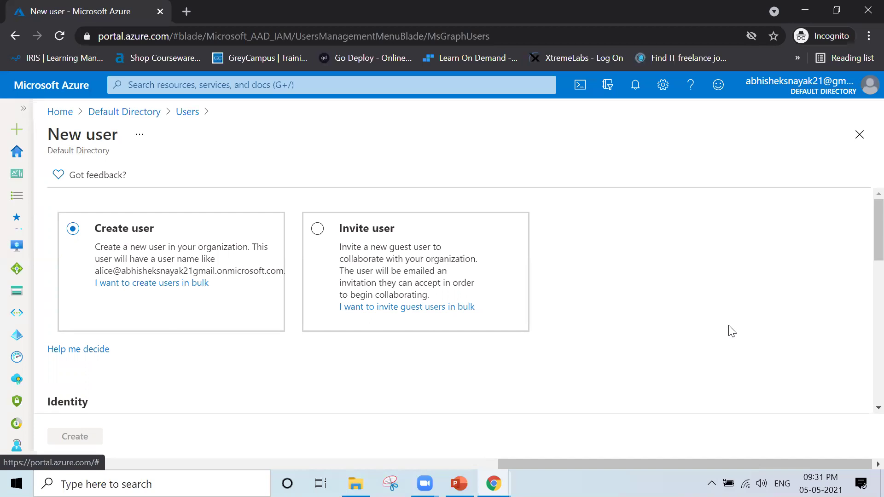
- Enter 'azure-admin' as the user name and check the available domains
scroll(732, 332, down, 2)
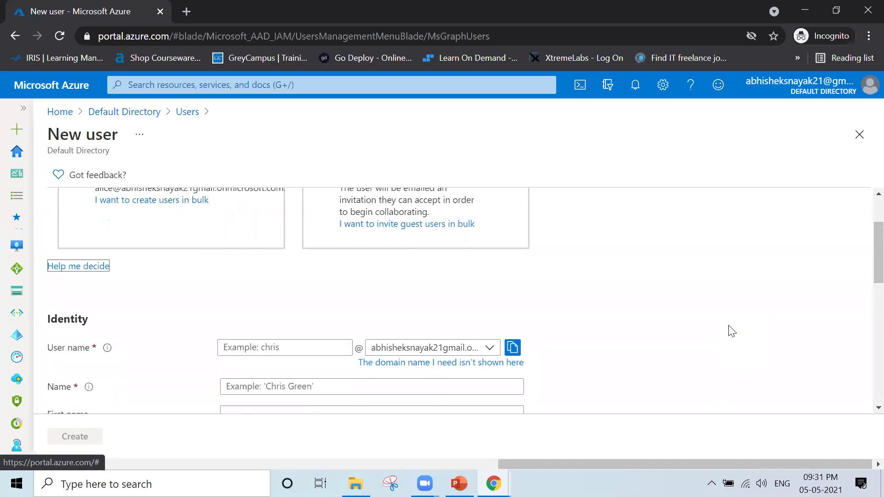
scroll(732, 331, down, 1)
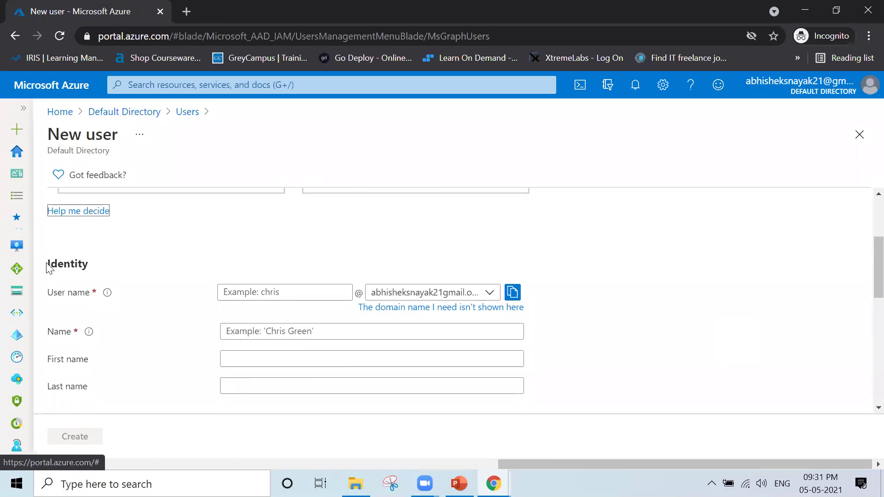
drag(47, 264, 110, 272)
click(267, 293)
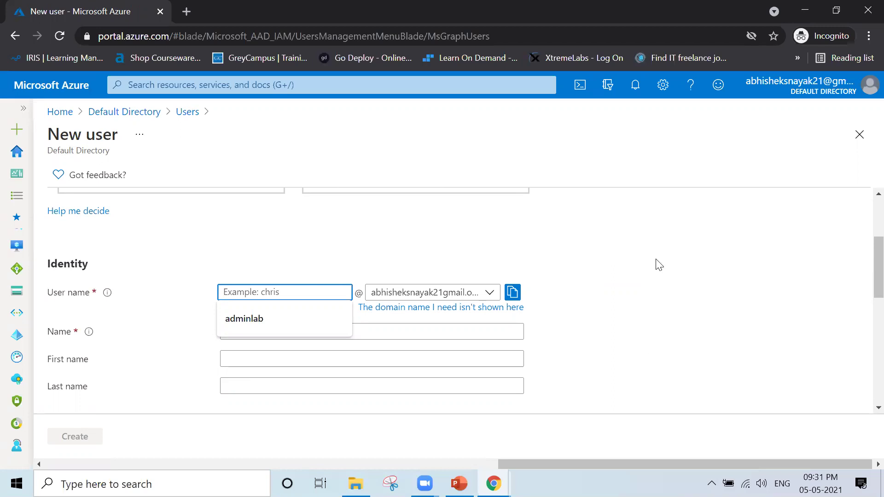
text(azure-admin)
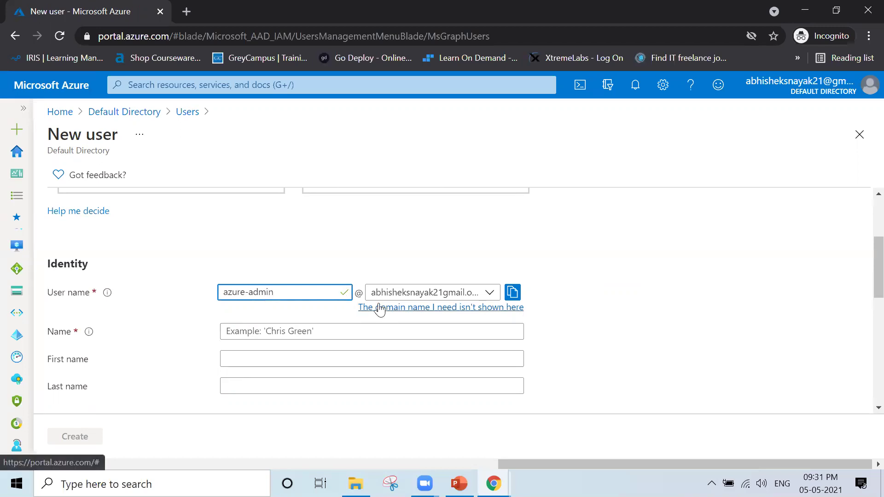
click(490, 294)
click(491, 297)
click(492, 300)
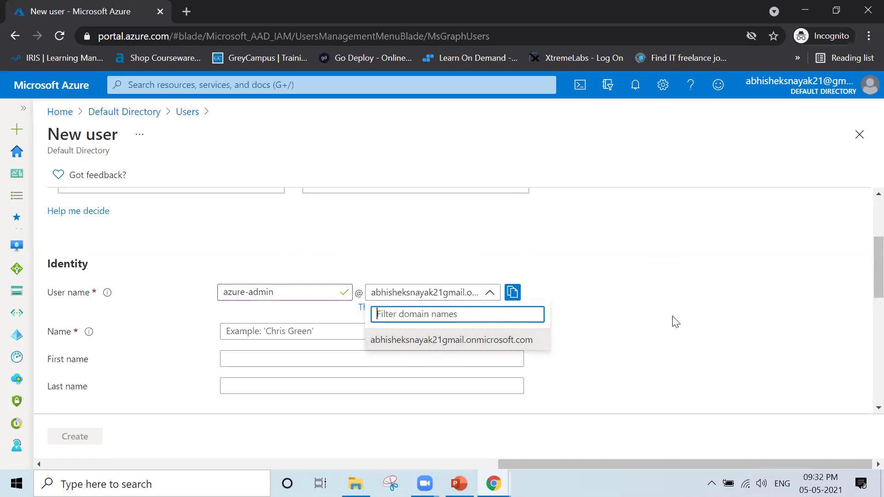
click(380, 243)
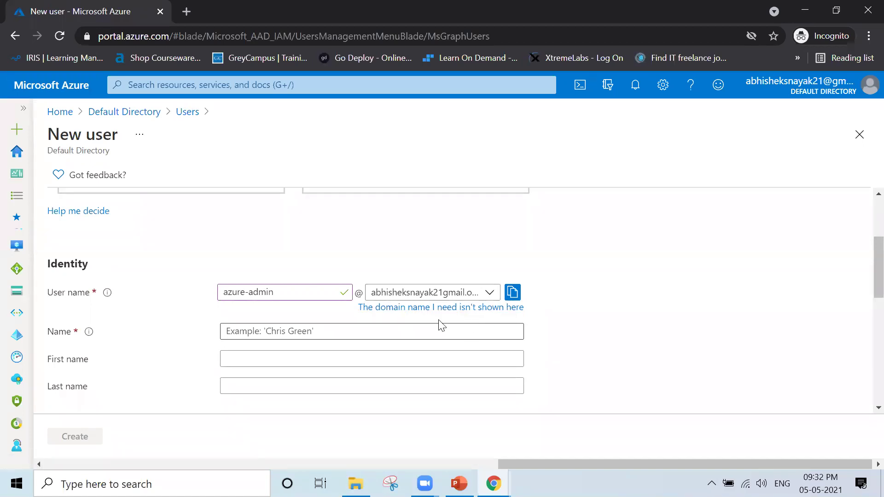
click(491, 293)
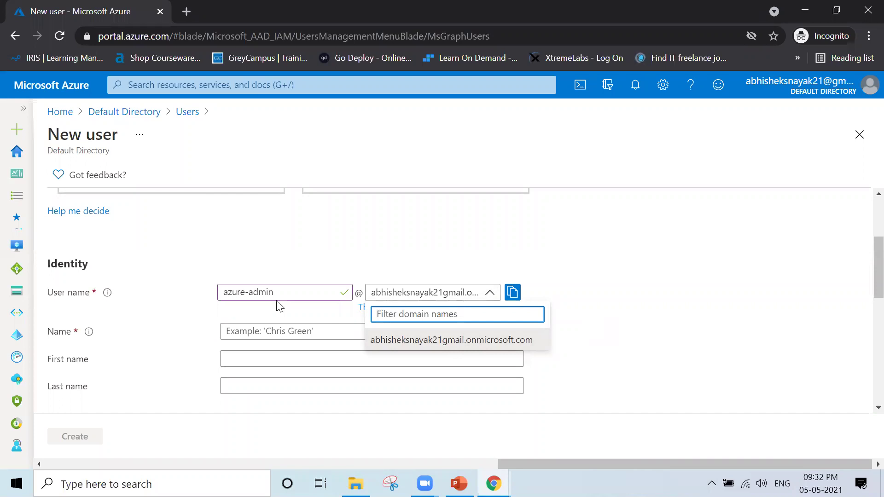
click(189, 323)
click(269, 329)
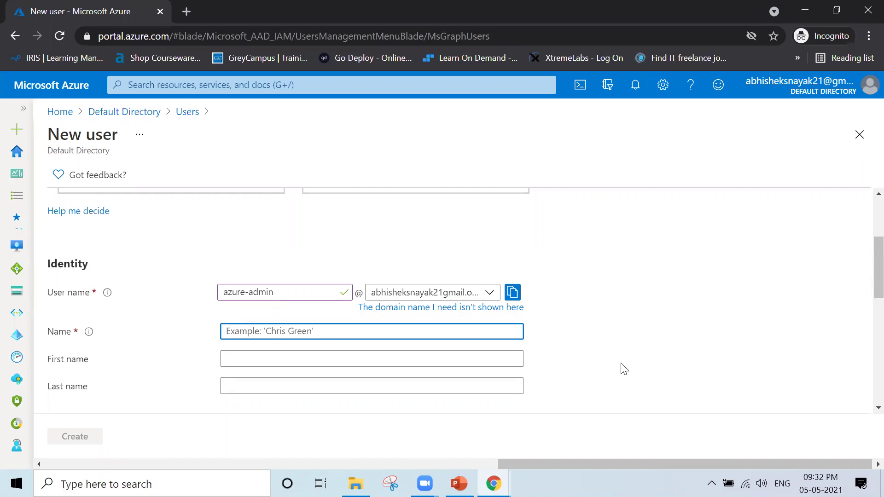
- Enter 'Azure Admin Account' in the Name field, leaving First and Last name blank
text(Azure)
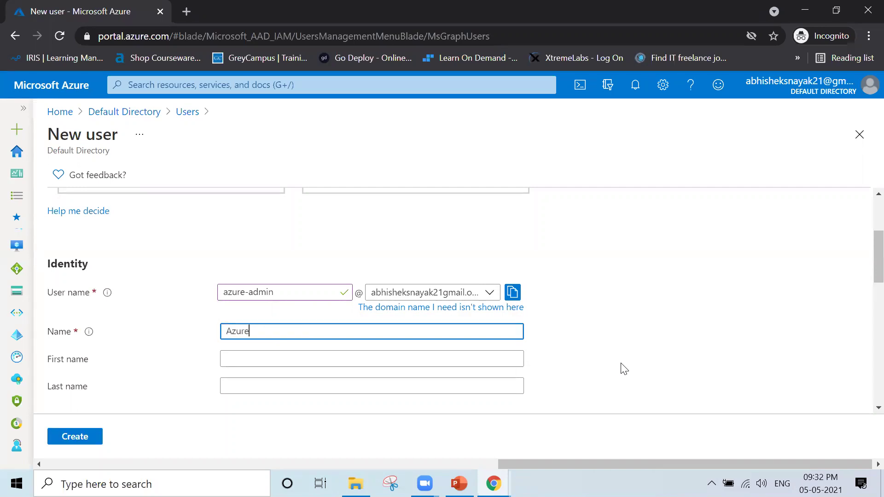
text( Admin Account)
click(305, 357)
click(607, 368)
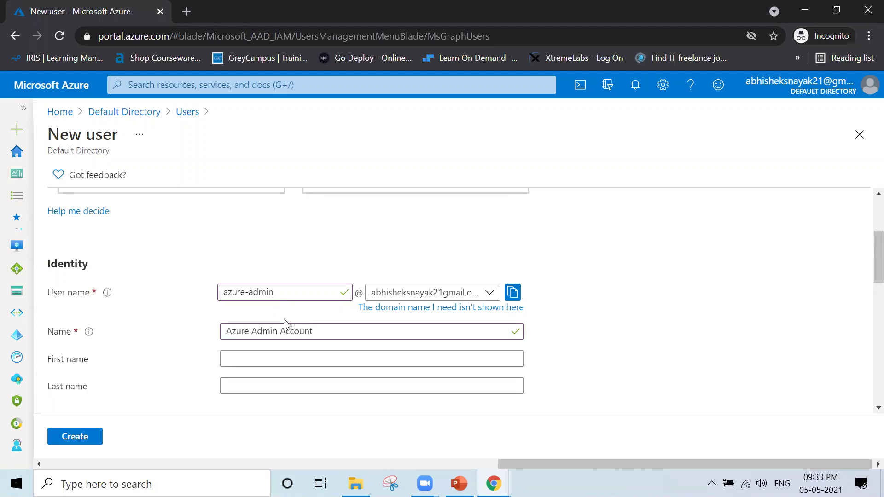
drag(322, 327, 239, 313)
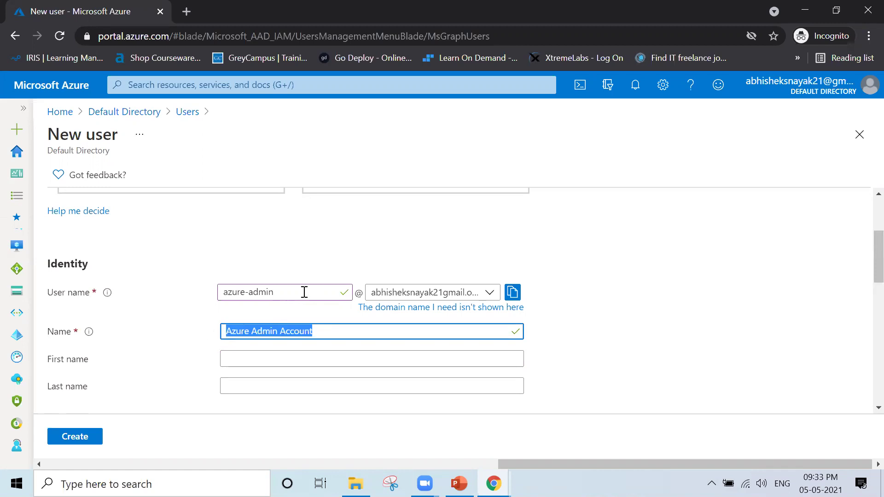
drag(304, 291, 174, 290)
click(176, 309)
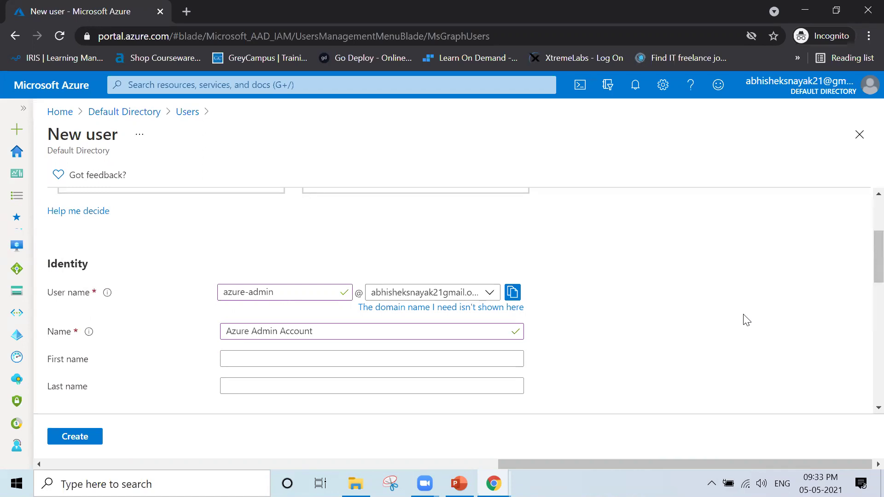
- Scroll to the Password section and tick Show Password to reveal the auto-generated password
scroll(745, 320, down, 2)
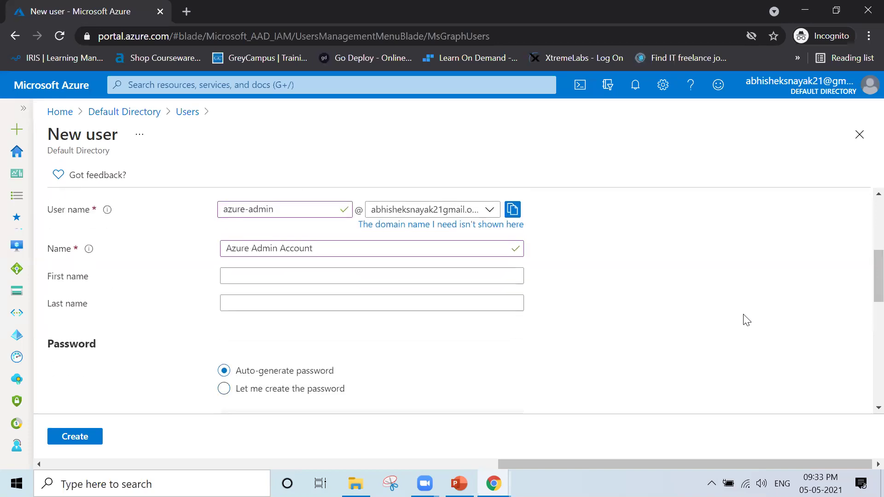
scroll(746, 320, down, 3)
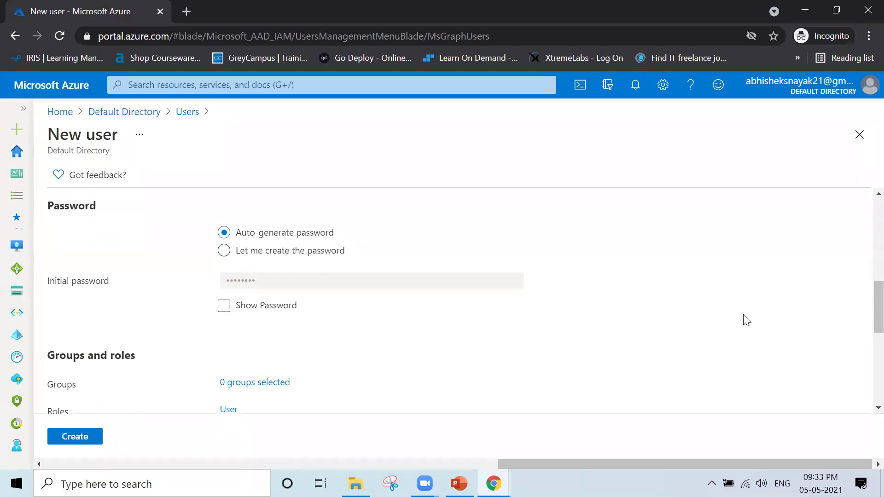
click(224, 306)
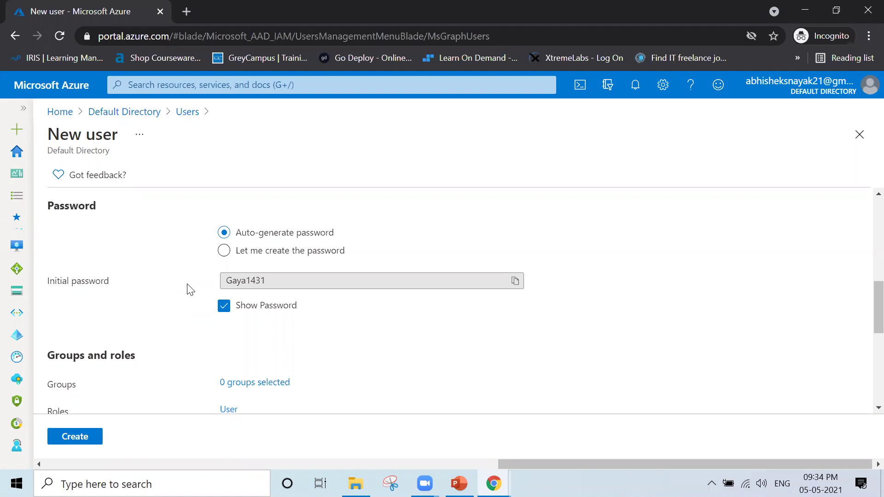
- Switch to 'Let me create the password' and enter a custom initial password for the new user
click(225, 252)
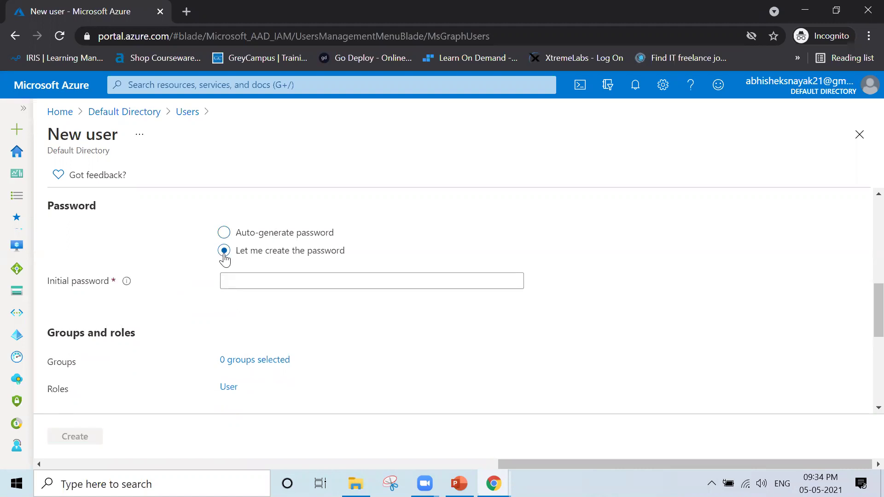
click(248, 286)
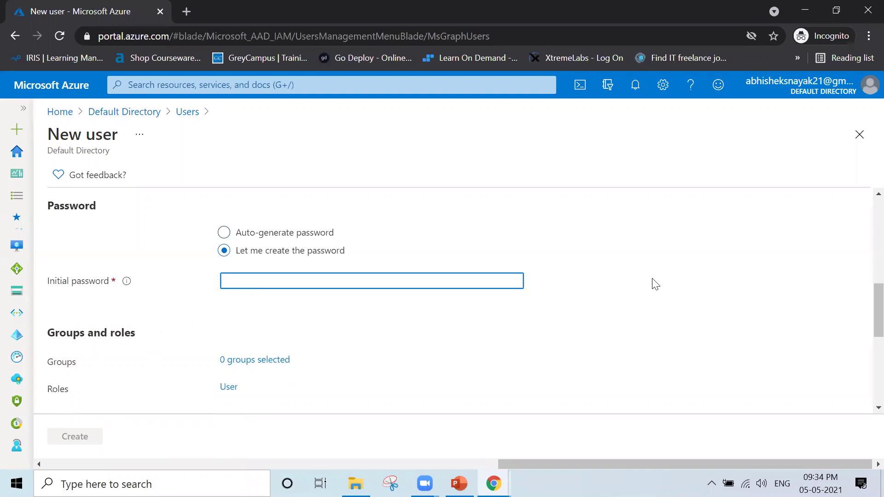
text(••••••••••••)
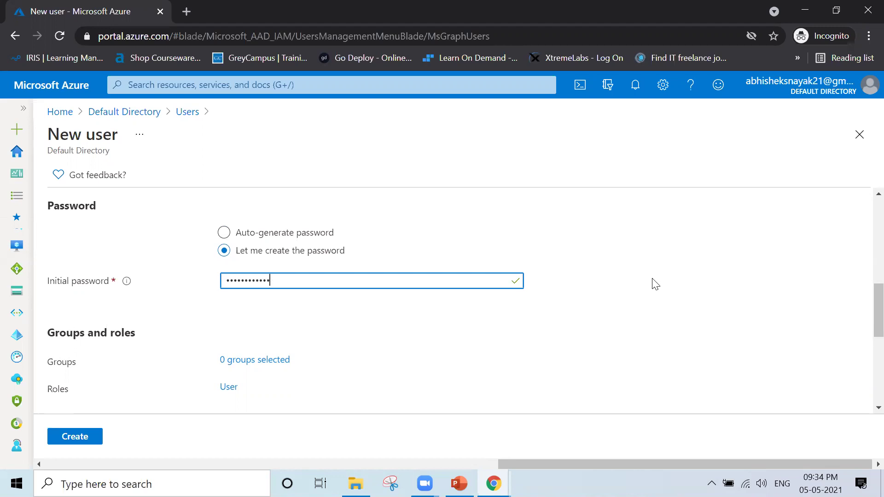
click(618, 302)
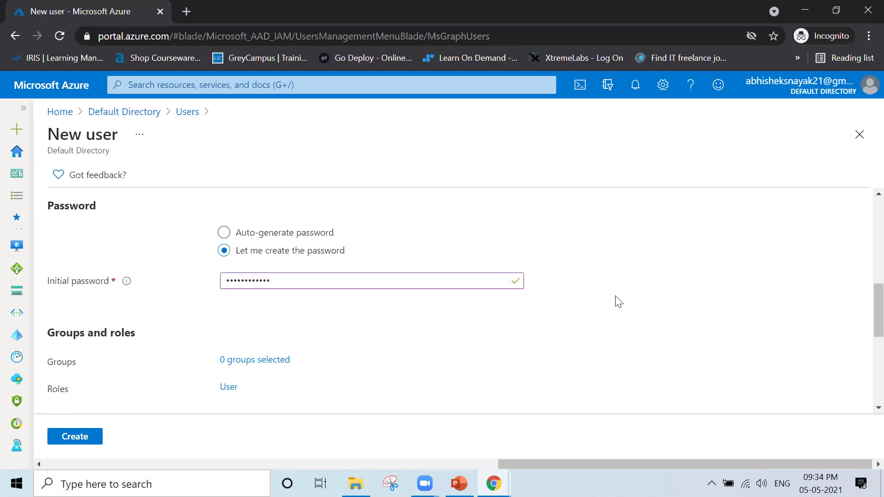
scroll(618, 302, down, 2)
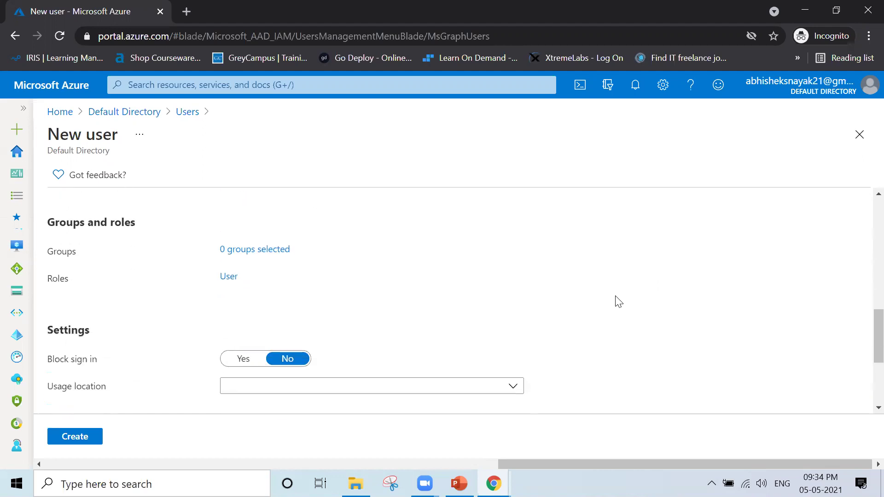
scroll(618, 302, up, 1)
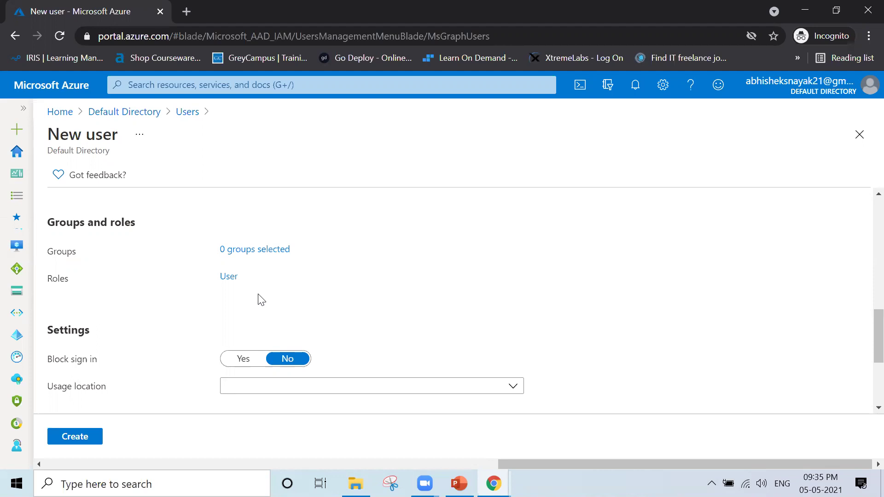
scroll(261, 300, down, 3)
scroll(260, 298, up, 1)
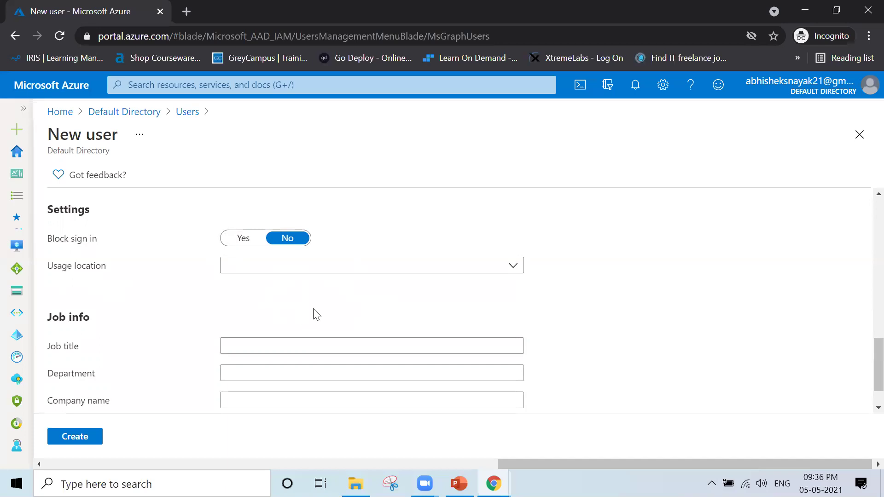
- Filter the Usage location list with 'india' and choose India
click(285, 268)
text(i)
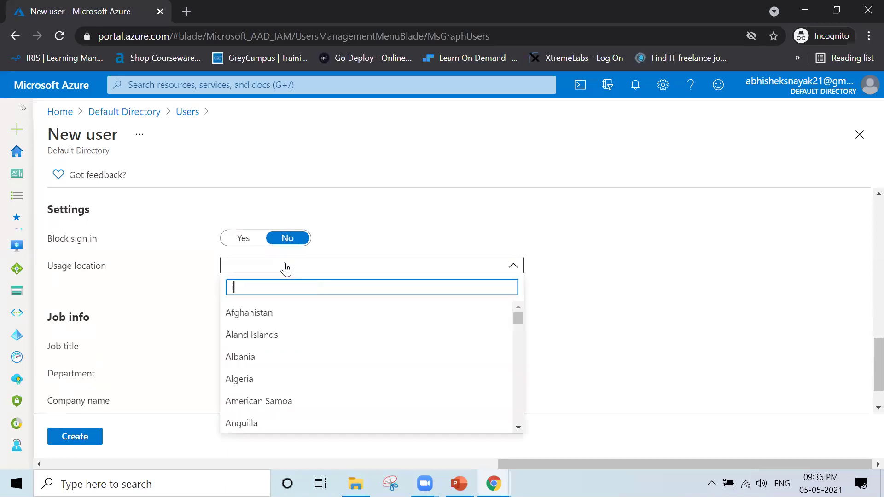
text(ndia)
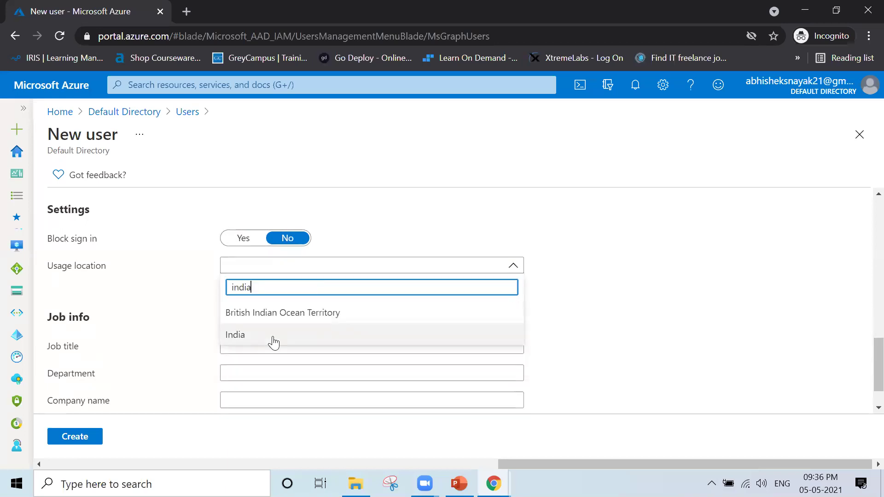
click(272, 341)
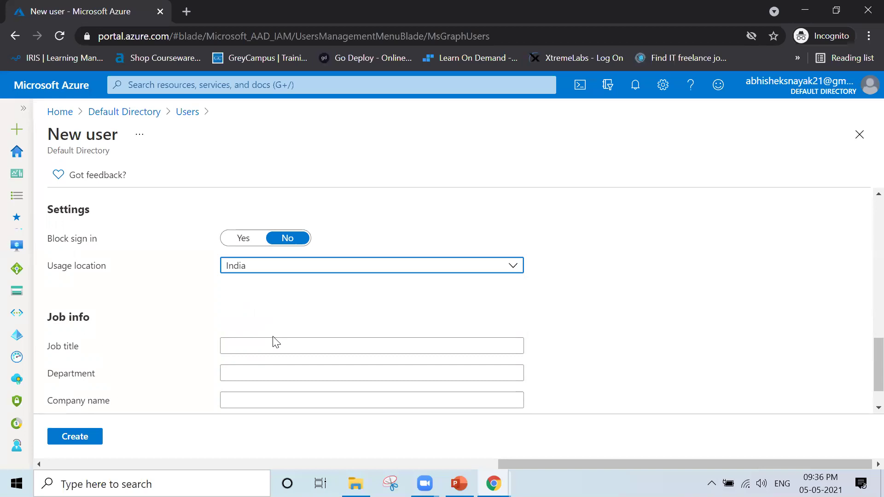
scroll(276, 342, down, 1)
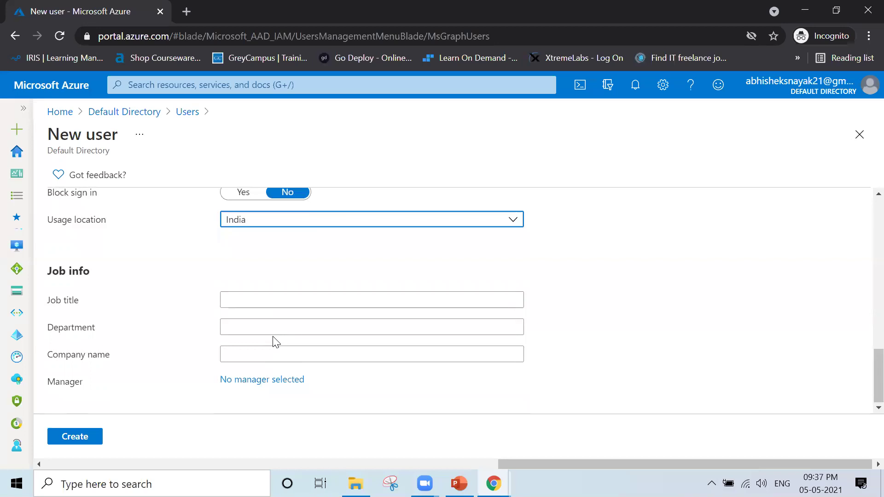
scroll(275, 341, up, 15)
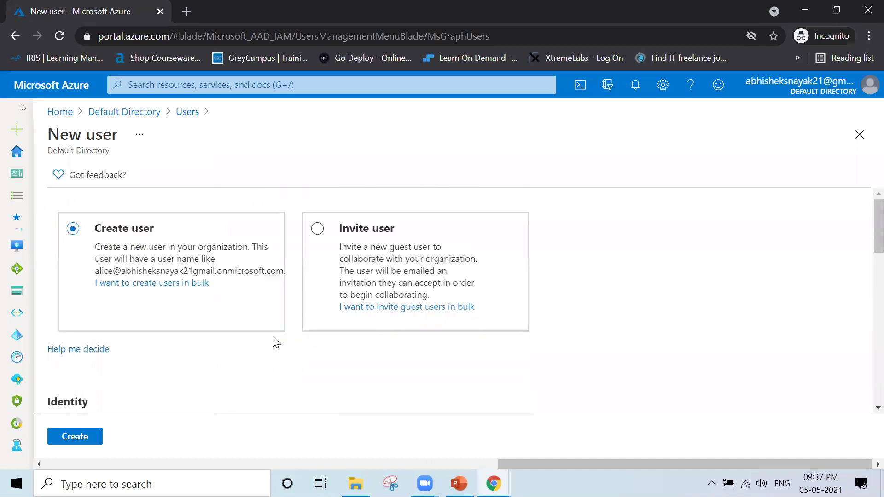
scroll(275, 340, down, 15)
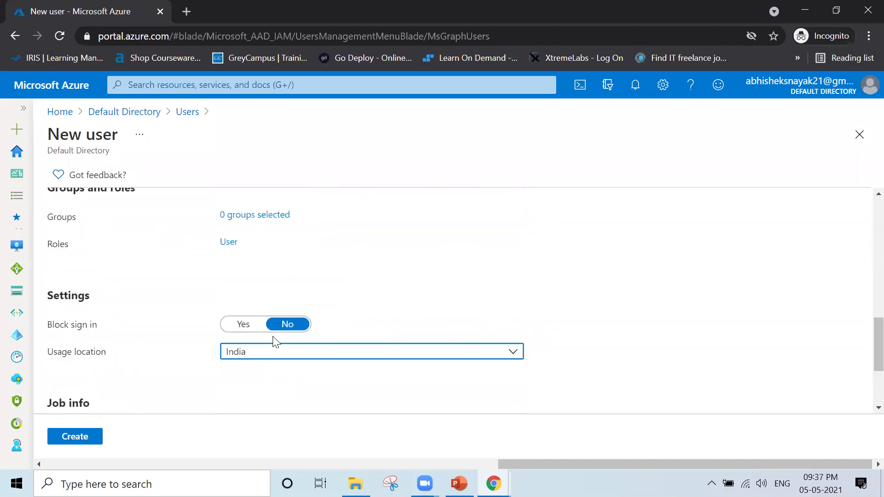
scroll(275, 341, down, 1)
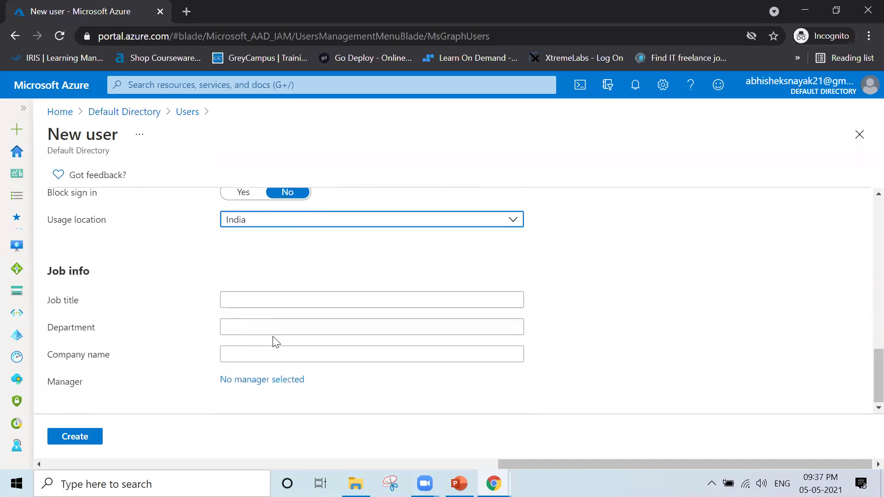
scroll(275, 340, up, 2)
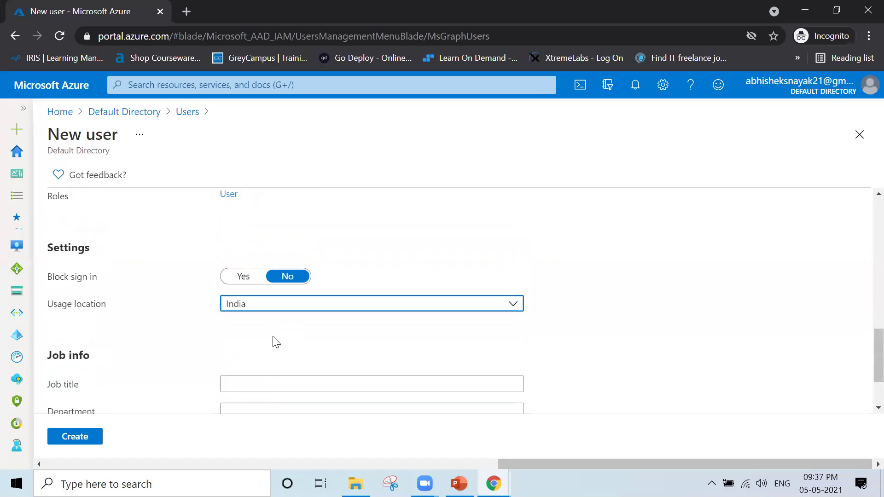
scroll(275, 341, up, 10)
scroll(239, 358, down, 4)
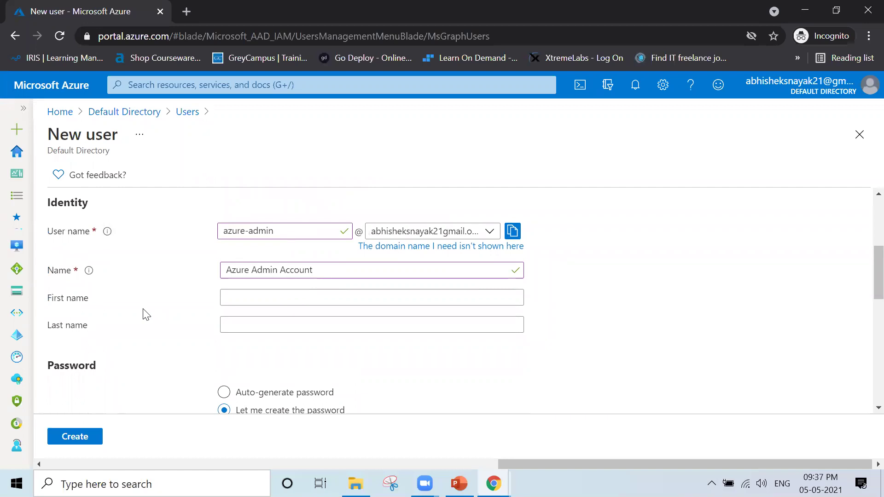
scroll(118, 329, down, 4)
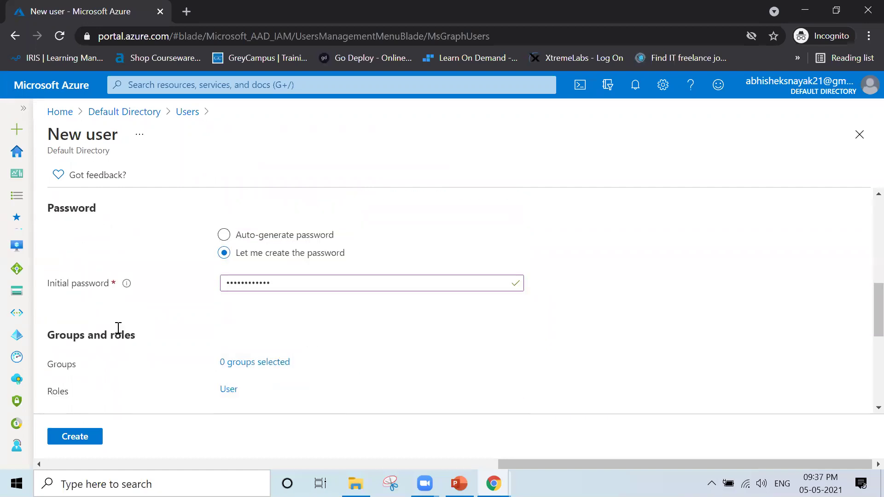
scroll(118, 328, down, 1)
scroll(118, 328, down, 6)
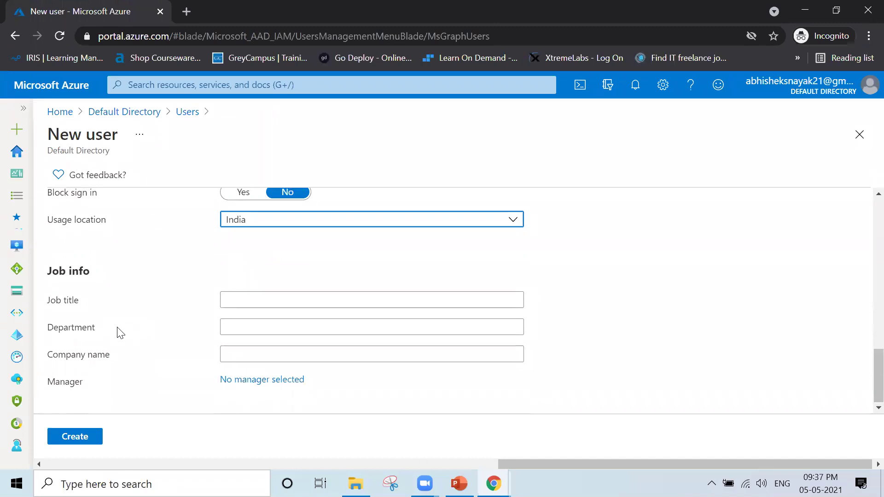
- Create the Azure Admin Account user, confirm it in Notifications, and widen the Name column
click(80, 440)
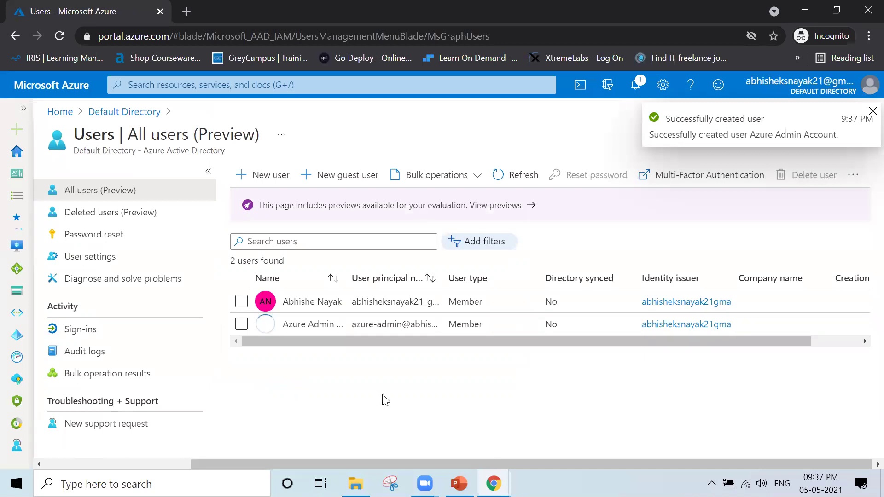
click(636, 85)
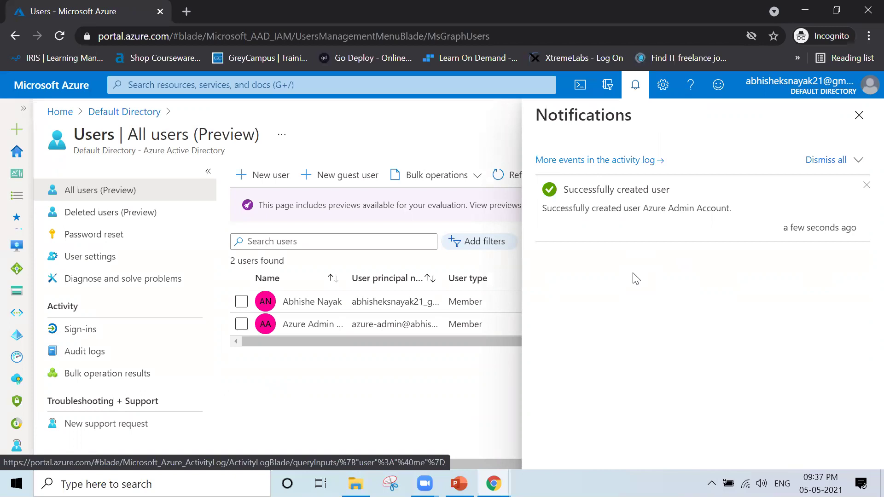
click(857, 119)
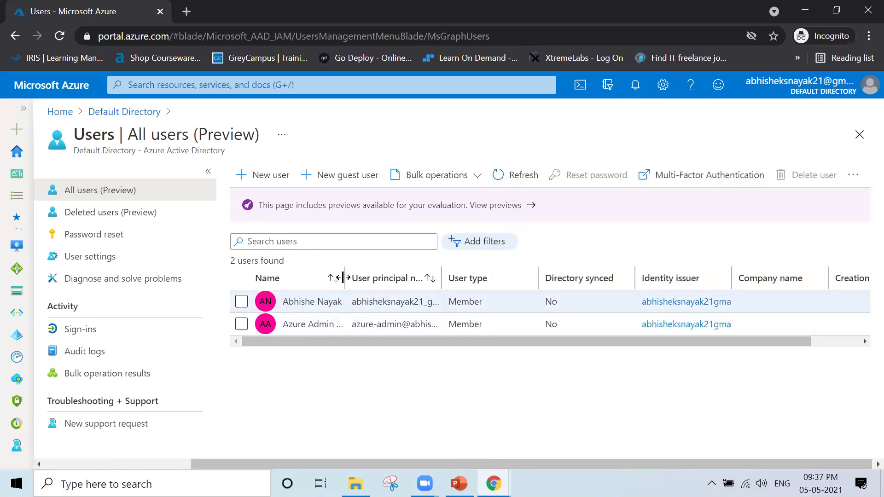
drag(344, 272, 386, 279)
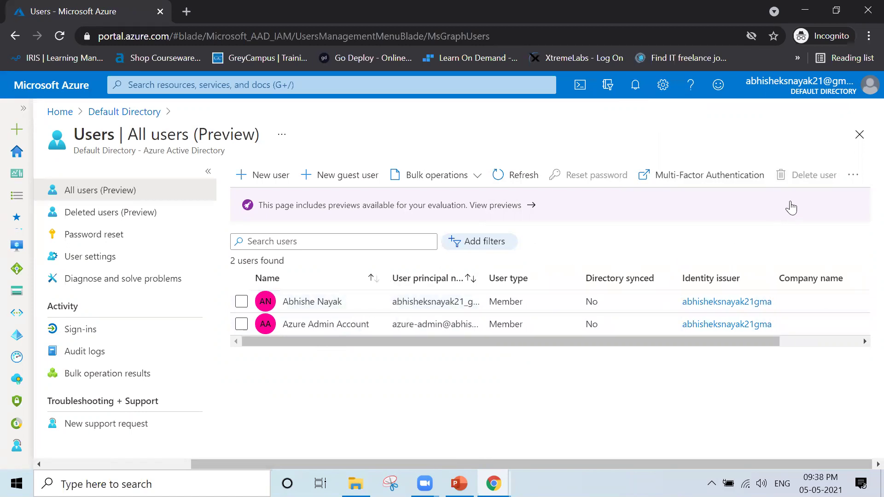
mouse_move(868, 92)
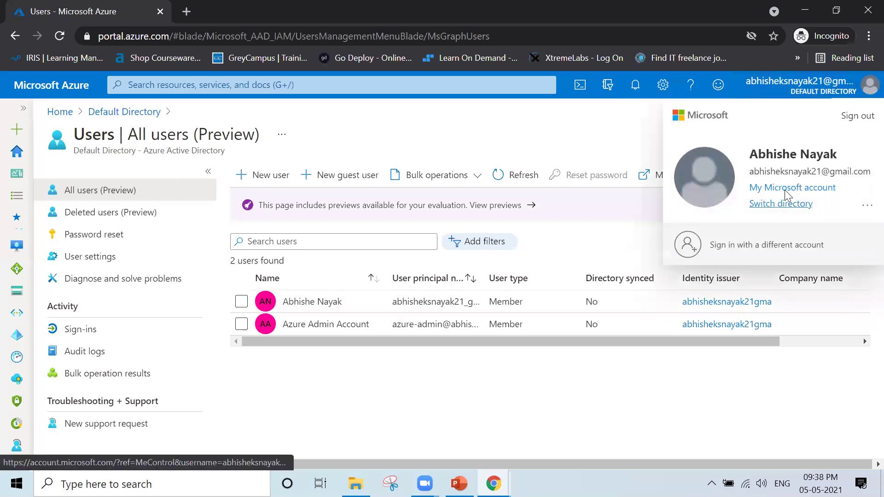
- Sign out and enter the azure-admin account's sign-in name under a different account
click(857, 116)
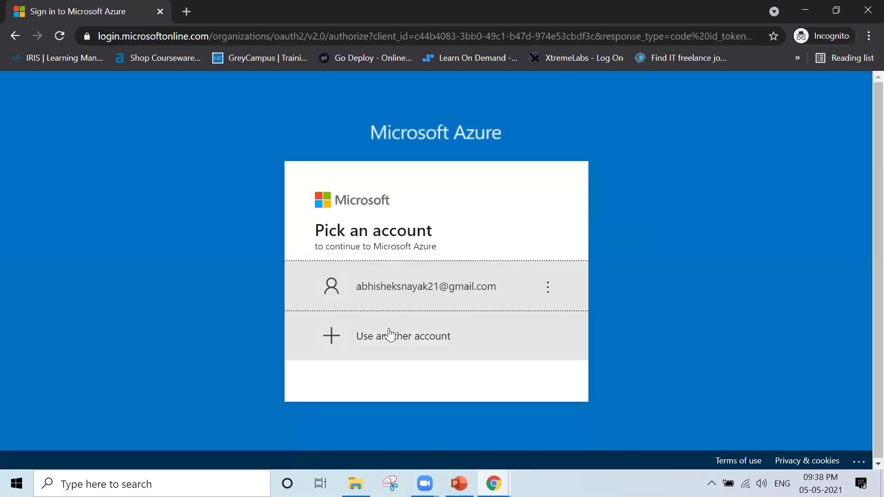
click(362, 355)
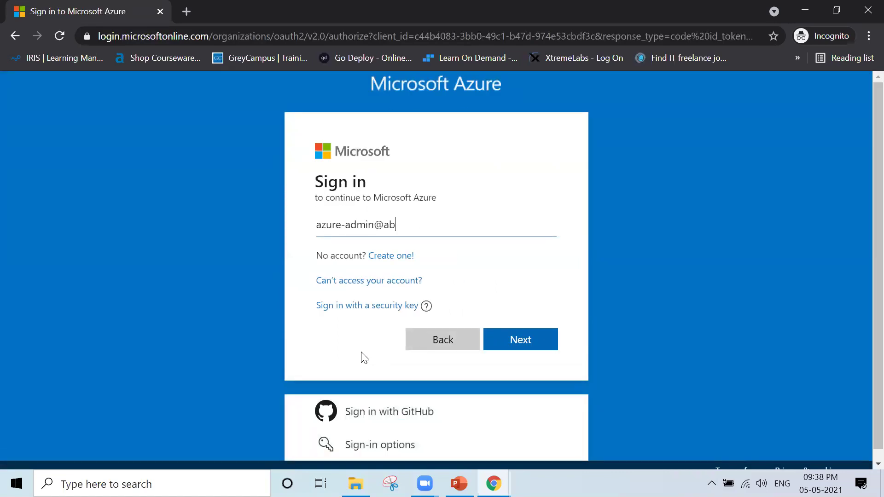
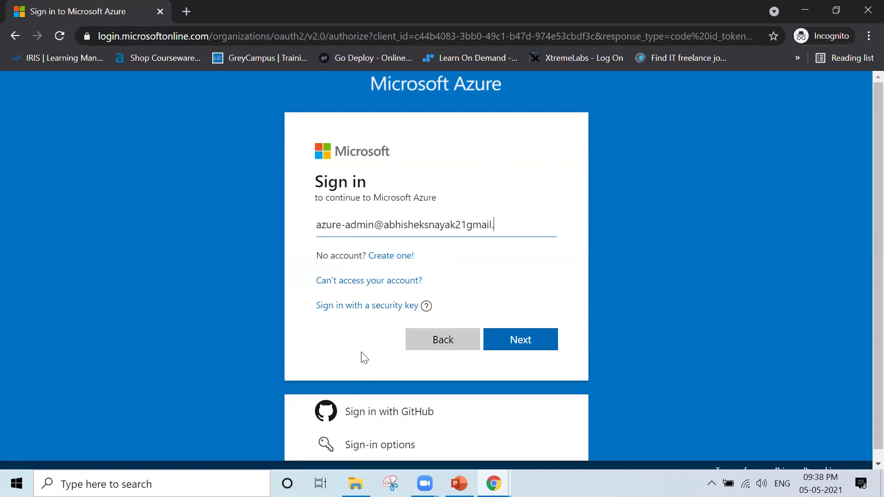
key(Return)
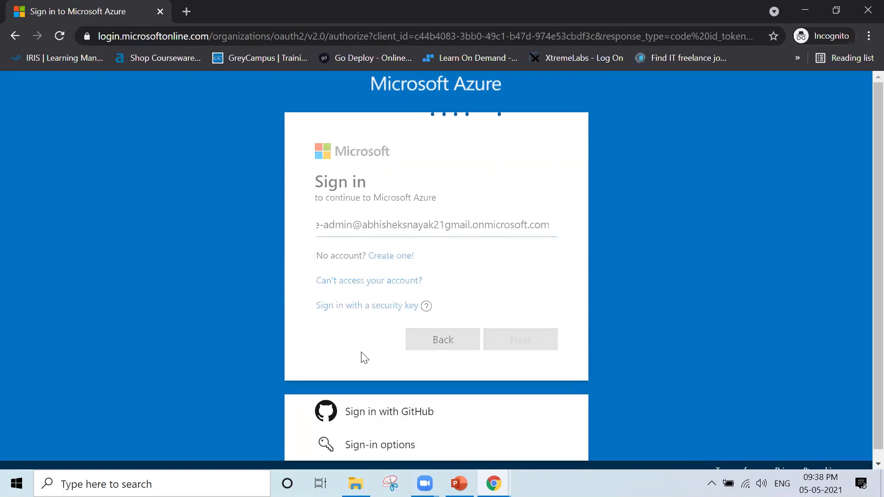
- Enter the admin's initial password, retyping it after the sign-in error
text(*************)
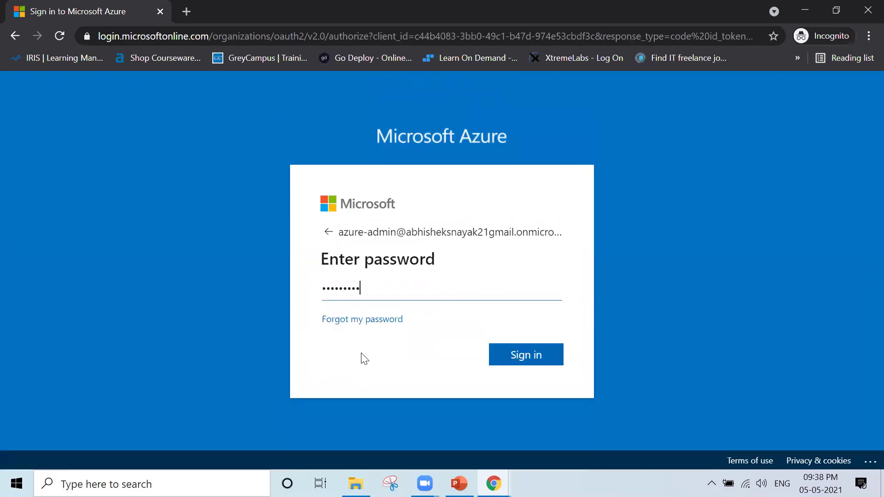
key(Return)
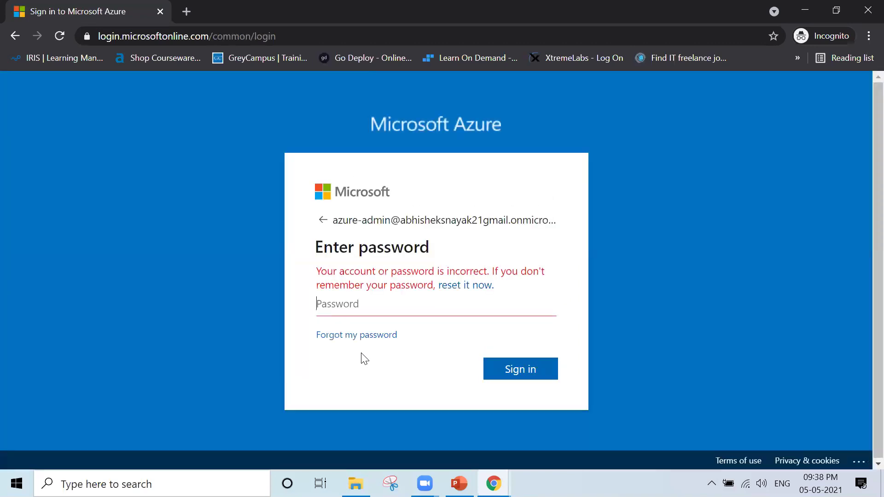
text(**********)
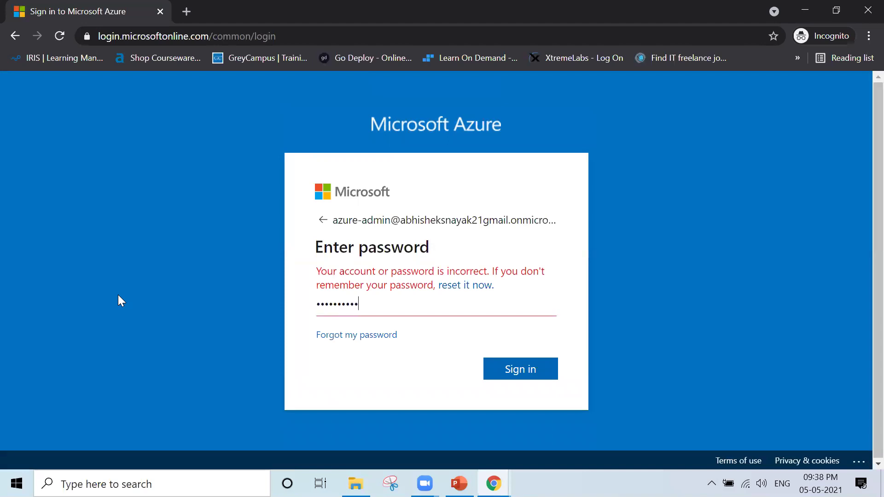
text(**)
key(Return)
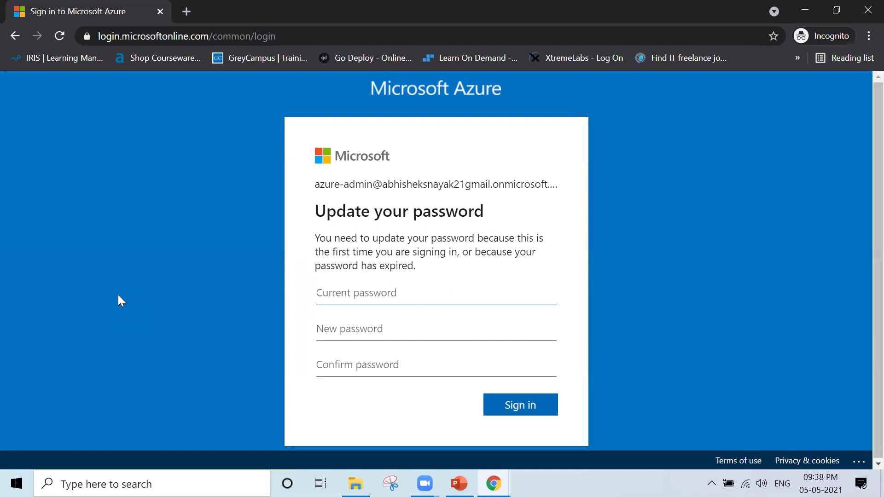
- Enter the current password, then a new password and its confirmation, and sign in
text(••••••••••••)
key(Tab)
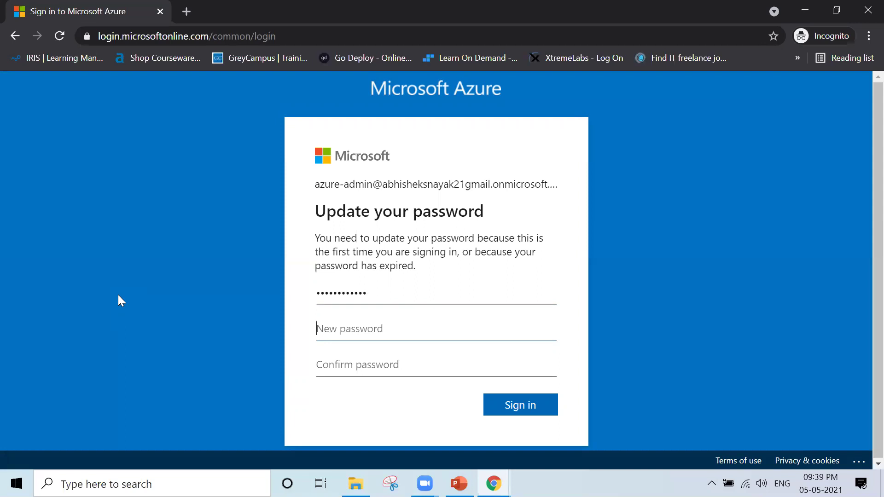
text(••••••••)
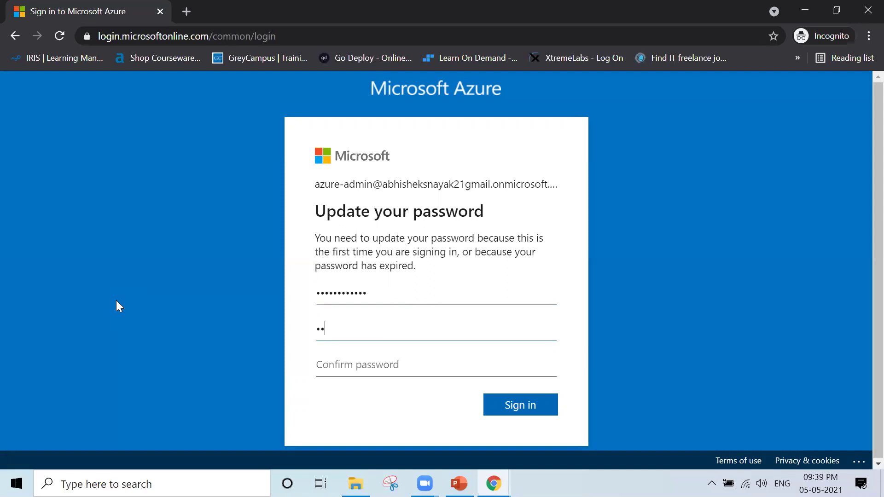
text(•••••)
key(Tab)
text(••••••••)
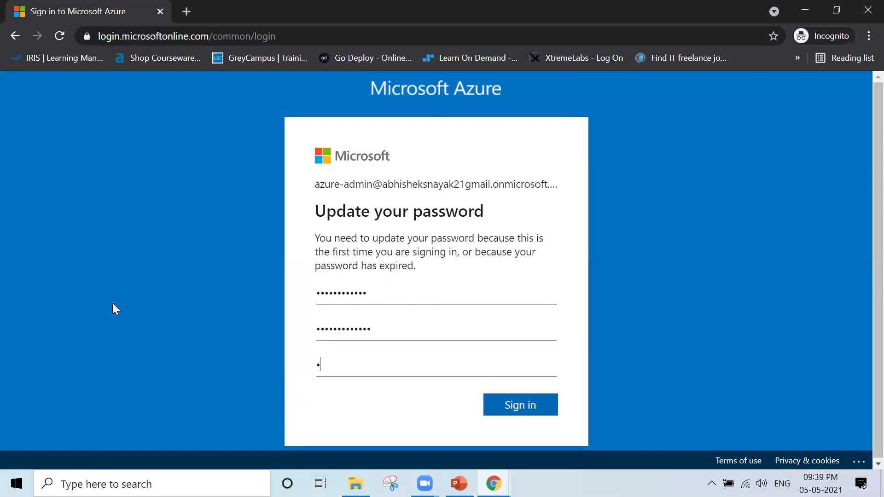
text(•••••)
click(535, 407)
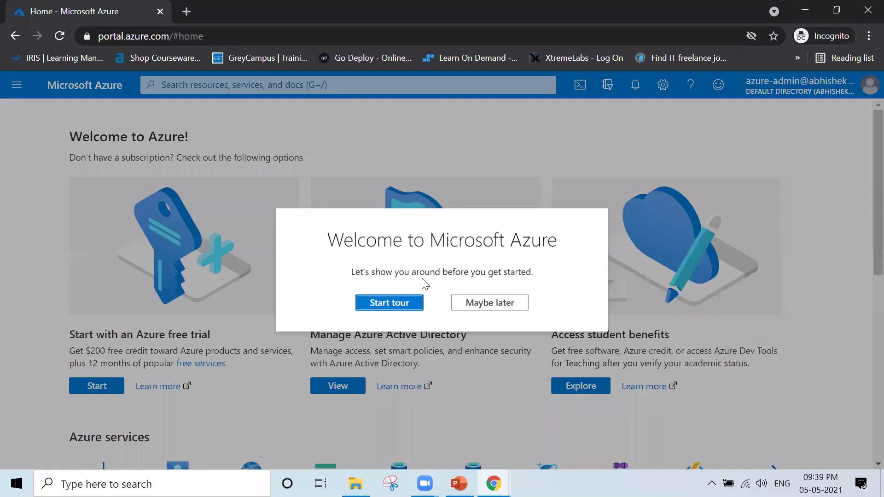
- Dismiss the welcome prompt with Maybe later and sign out from the avatar menu
click(476, 302)
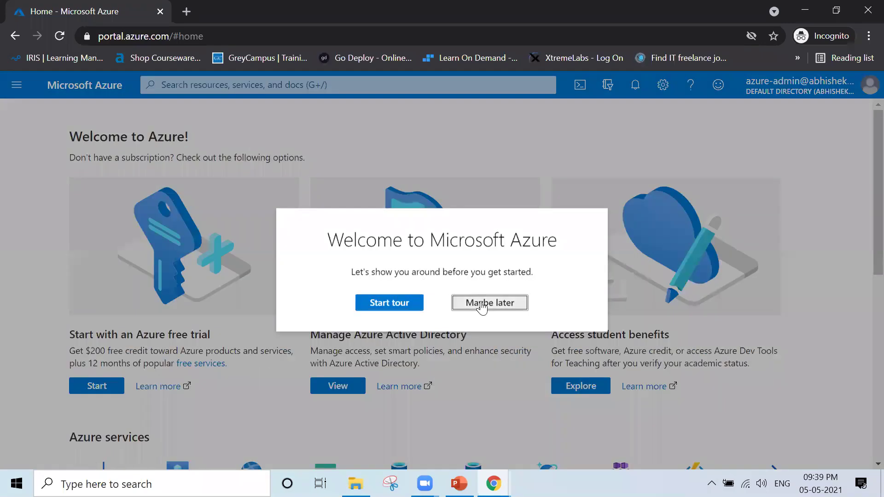
click(863, 87)
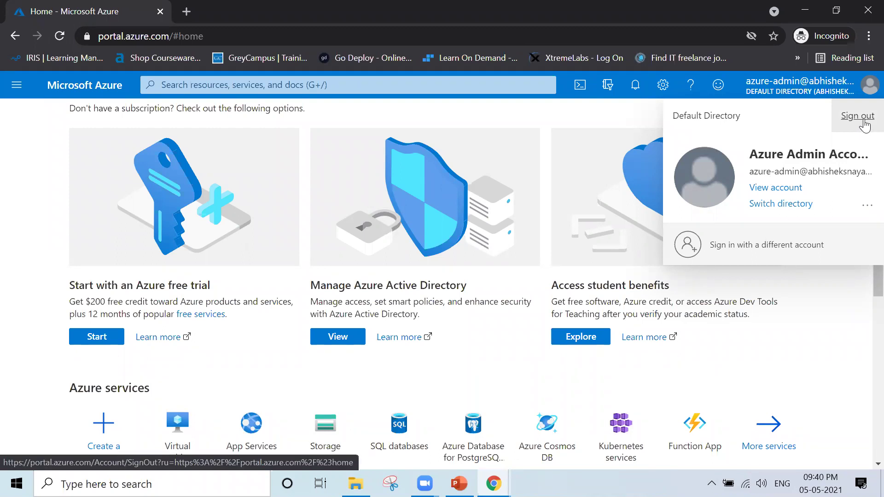
click(859, 116)
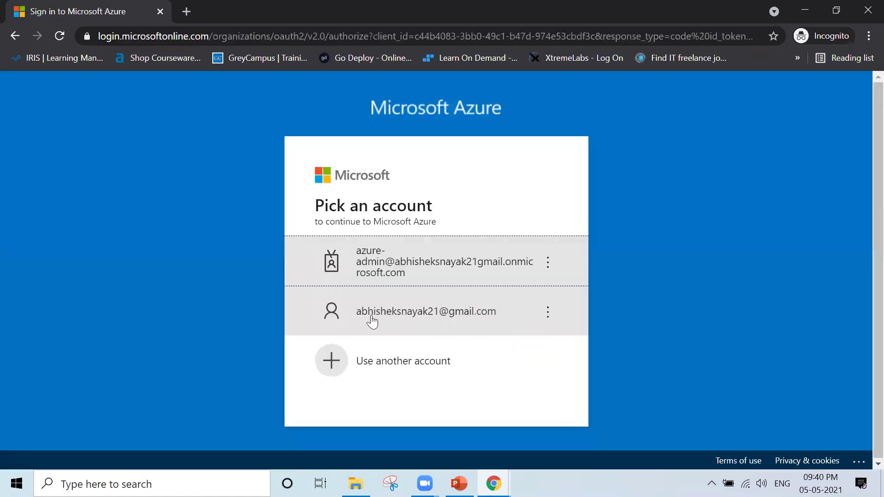
- Pick the personal owner account and enter its password to sign in
click(371, 320)
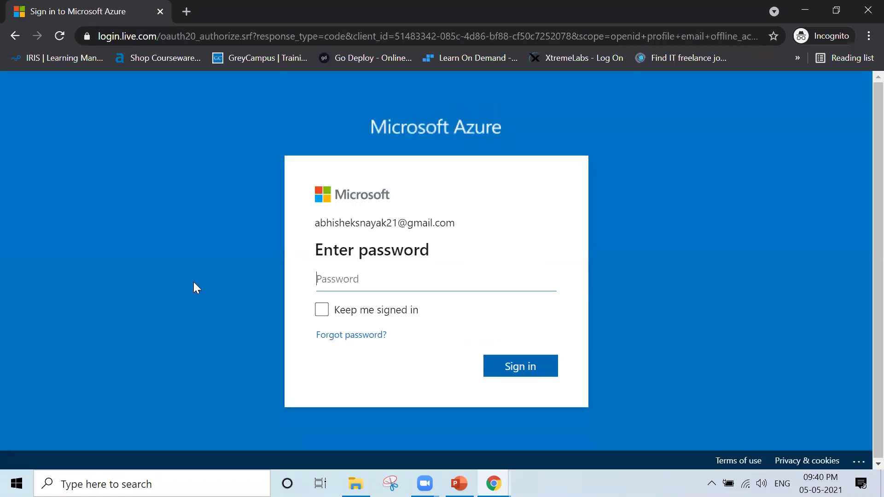
text(•••••••••••••)
key(Return)
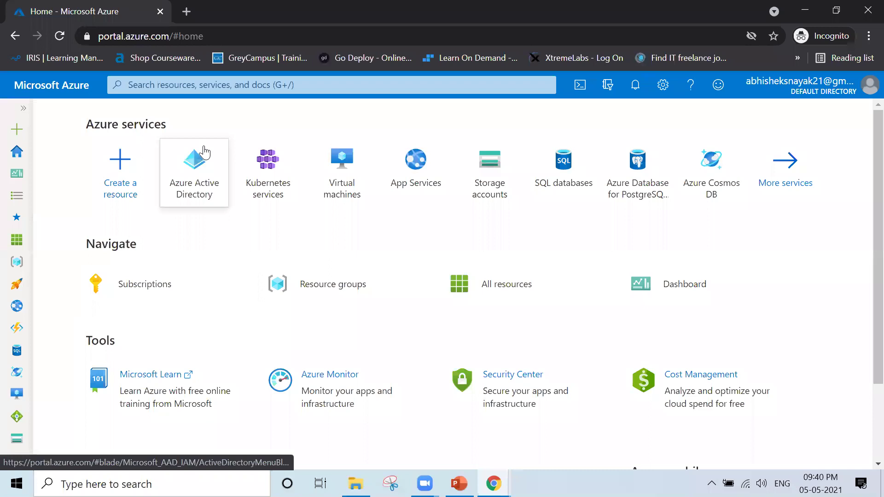
- Open Azure Active Directory and select Users in its left menu
click(193, 158)
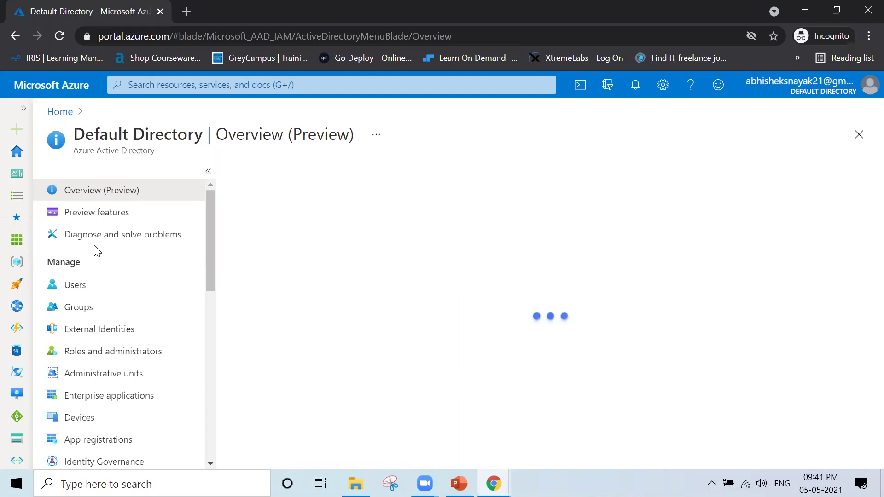
click(92, 284)
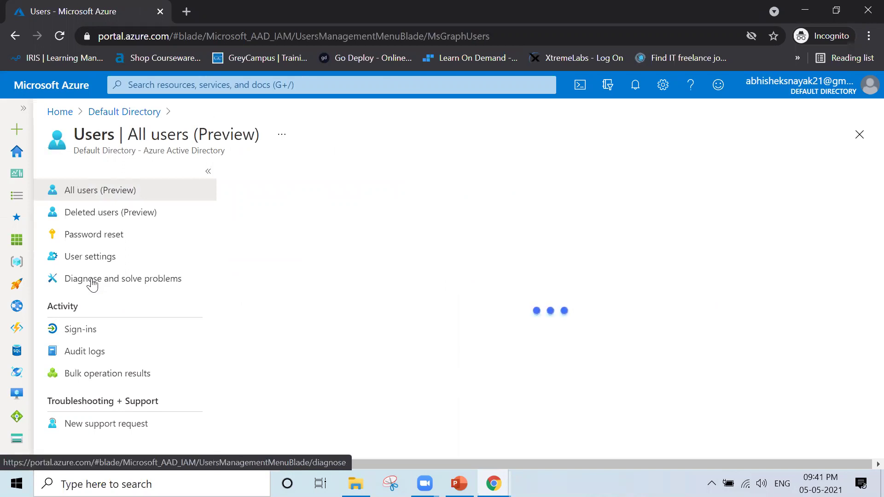
click(92, 284)
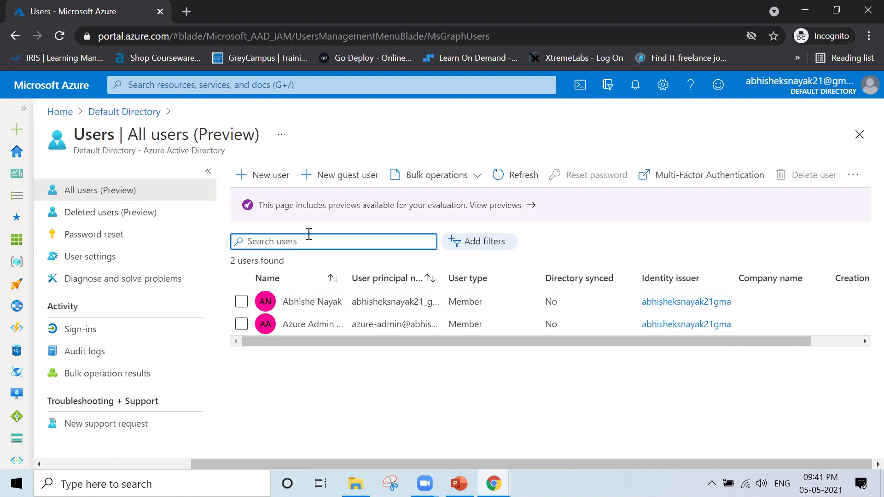
click(464, 242)
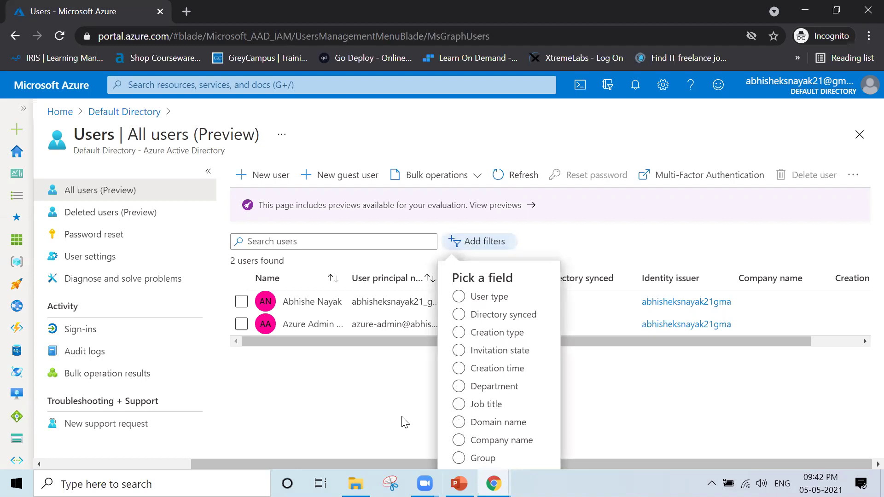
click(345, 373)
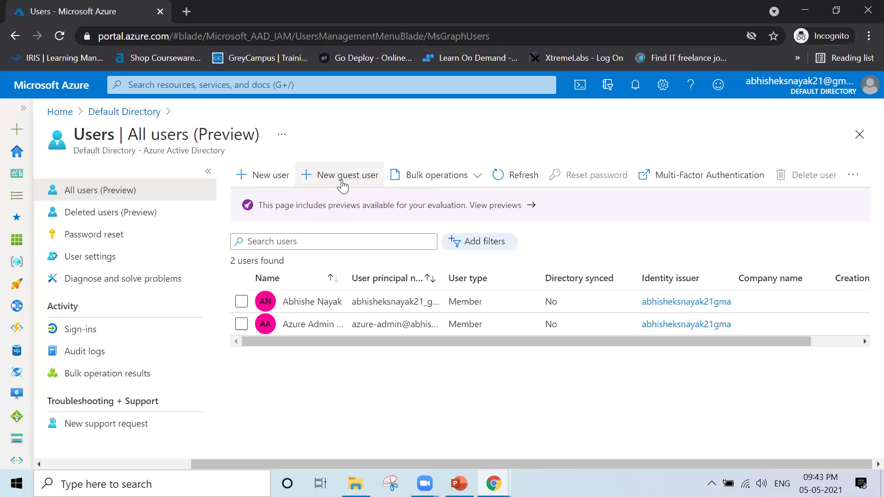
- Choose Invite user and type the guest's display name, correcting a typo
click(345, 187)
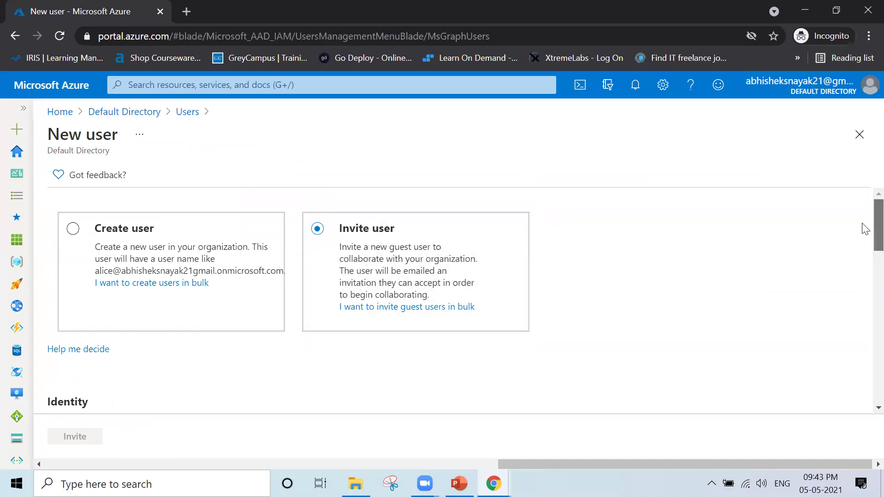
scroll(865, 264, down, 3)
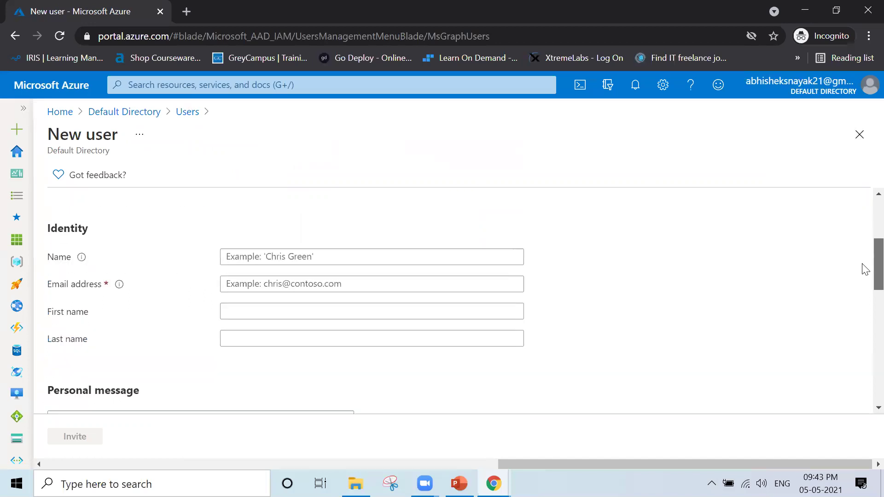
click(316, 249)
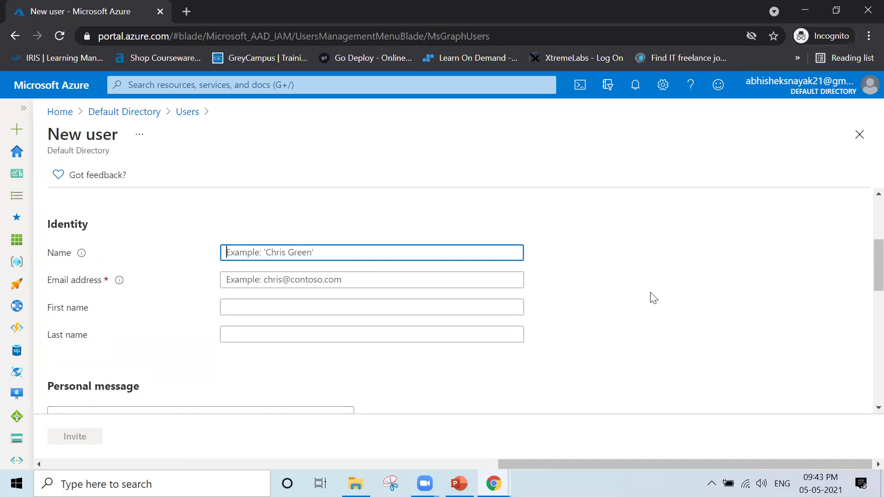
text(Abhishhek)
key(BackSpace)
key(BackSpace)
key(BackSpace)
key(BackSpace)
text(ek Remote ID)
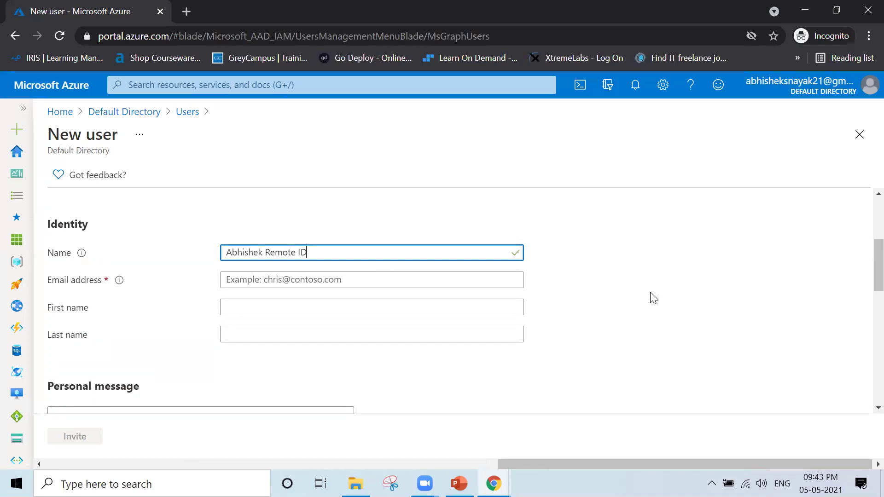
- Visit the email and personal message fields, then return via the Users breadcrumb
click(276, 284)
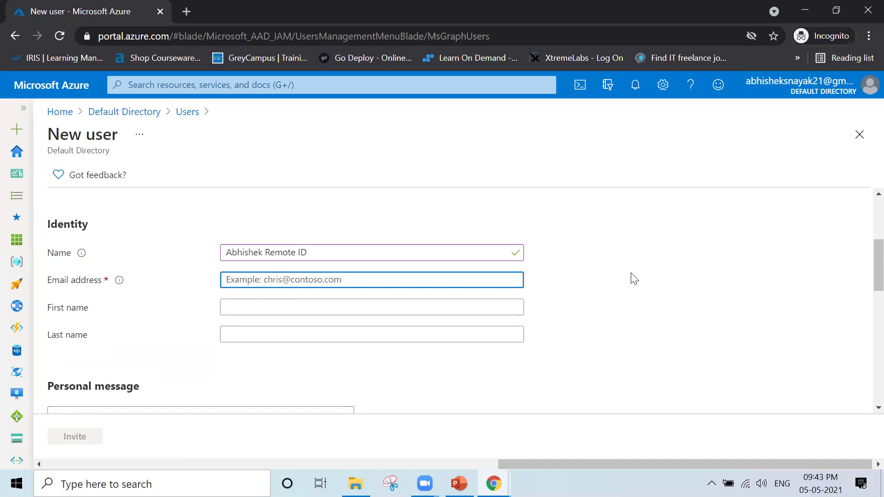
click(638, 304)
scroll(638, 304, down, 4)
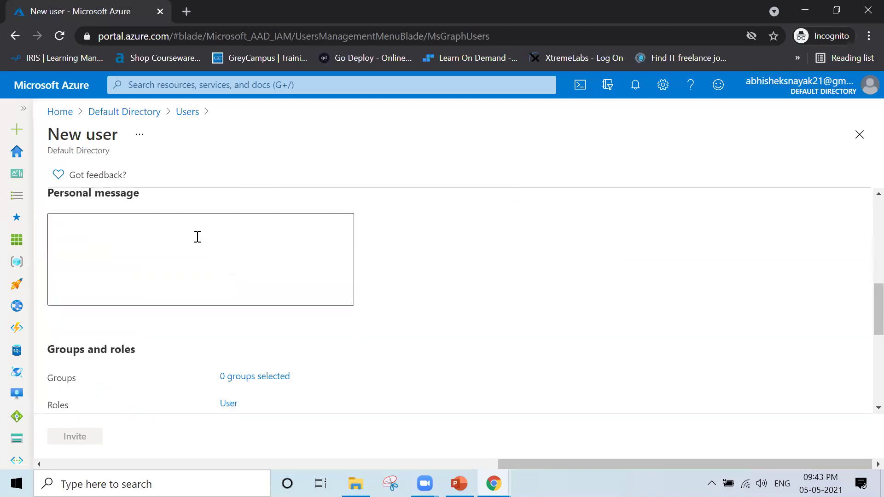
click(178, 237)
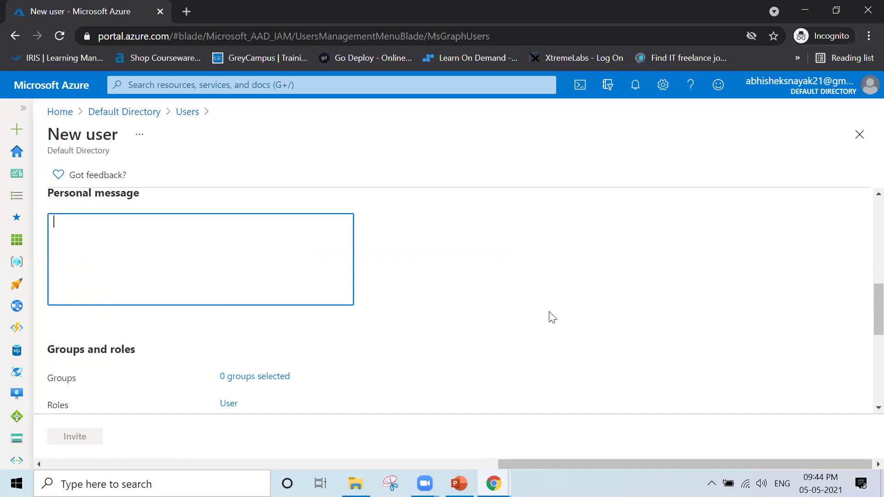
scroll(552, 317, up, 10)
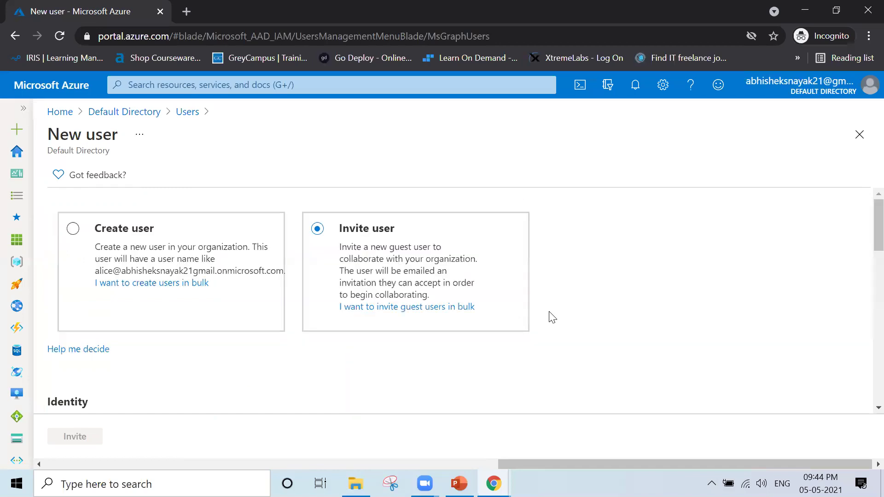
click(188, 116)
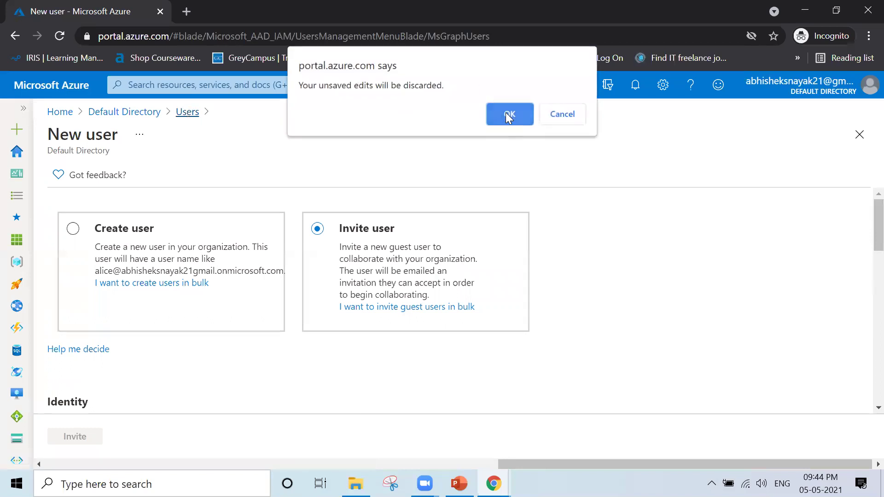
- Discard the draft edits, toggle the Azure Admin row, and open Multi-Factor Authentication
click(505, 114)
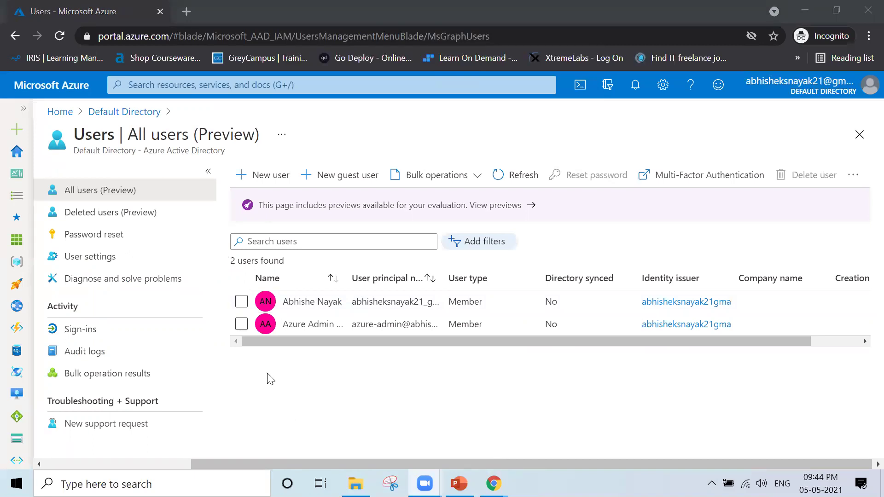
click(241, 324)
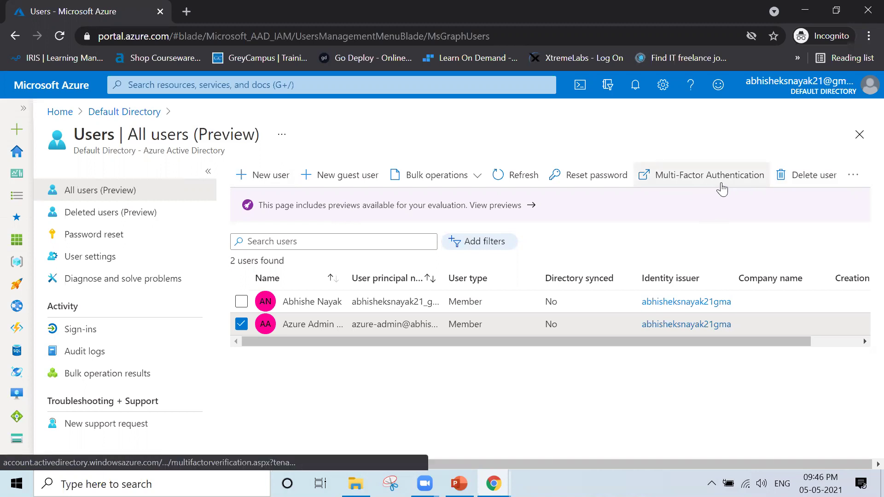
click(242, 325)
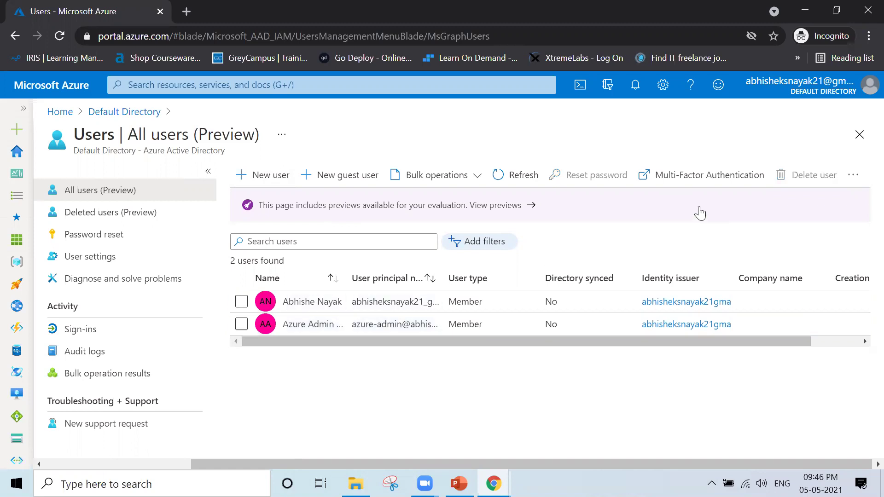
click(702, 179)
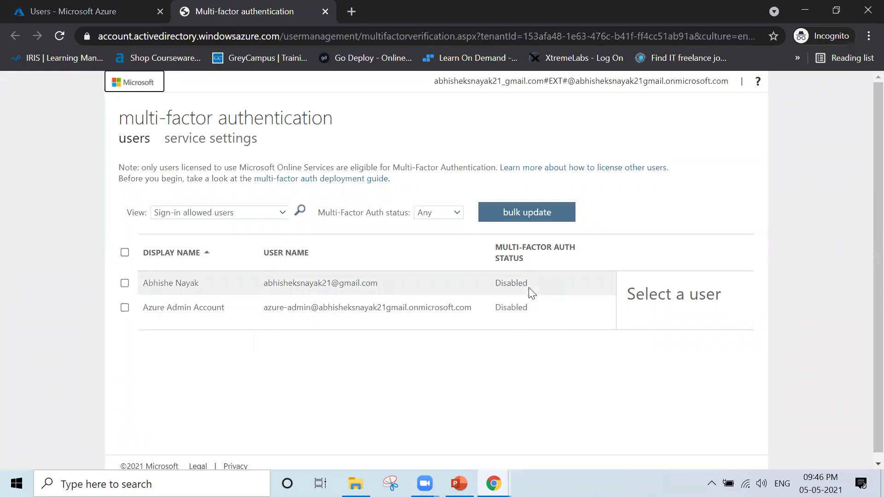
- Select the Azure Admin Account user and choose Enable under quick steps
drag(497, 248, 527, 267)
click(541, 263)
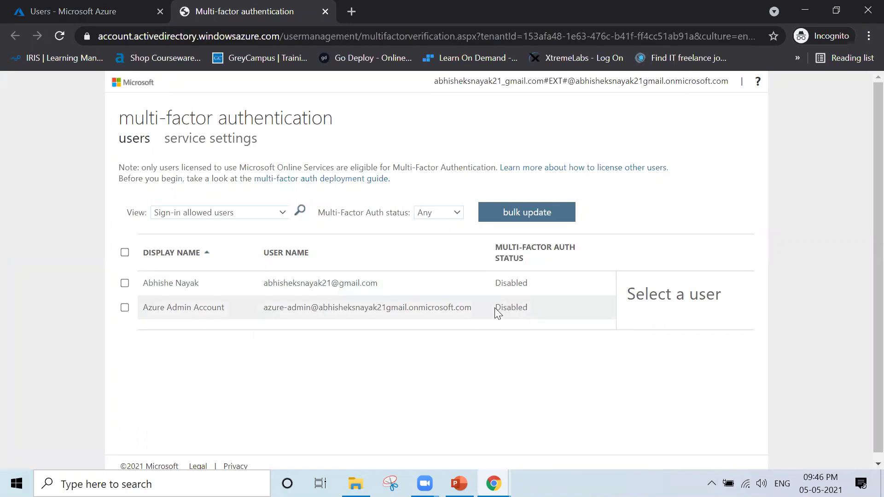
click(499, 311)
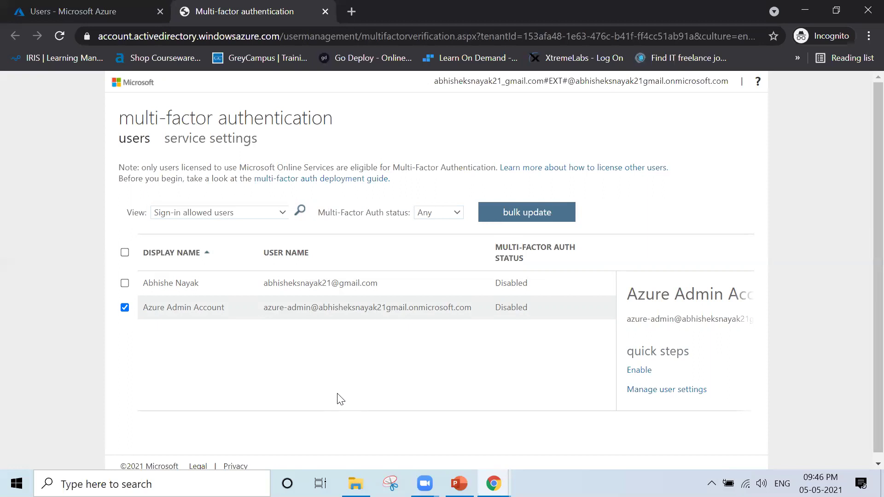
click(125, 308)
click(125, 308)
click(636, 371)
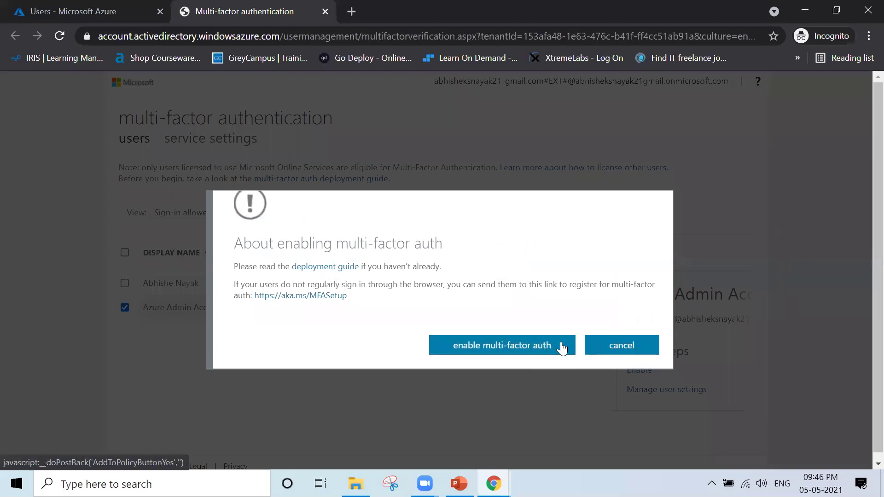
- Confirm 'enable multi-factor auth' for Azure Admin Account, dismiss Updates successful, and close the tab
click(544, 349)
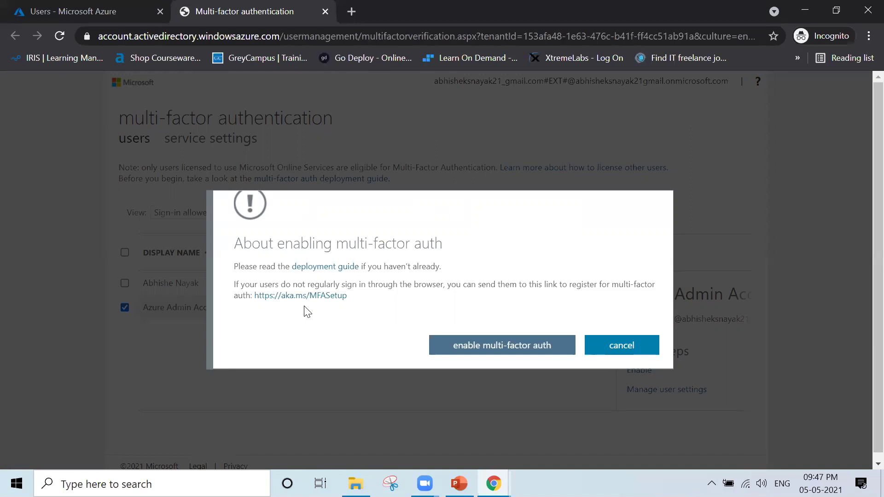
click(527, 353)
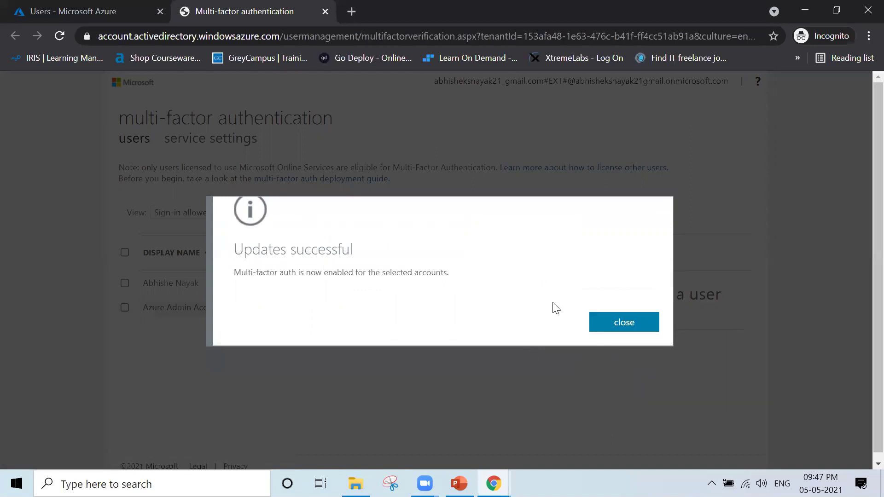
click(656, 327)
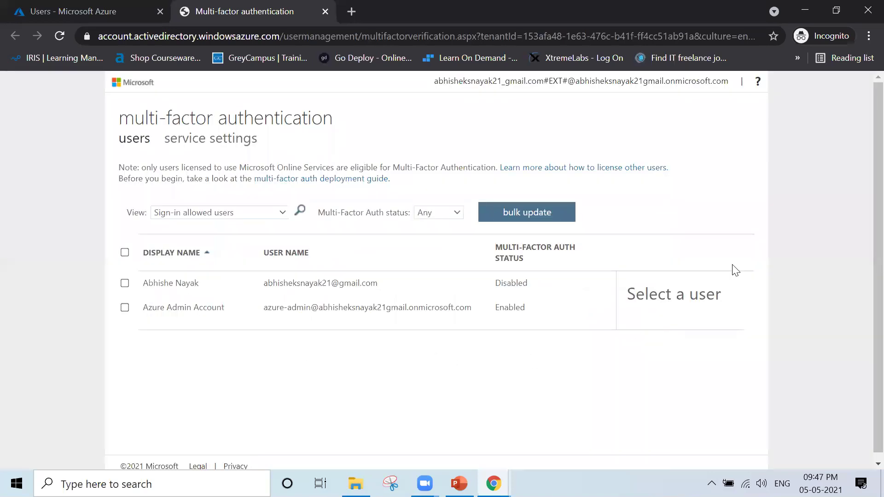
key(ctrl+w)
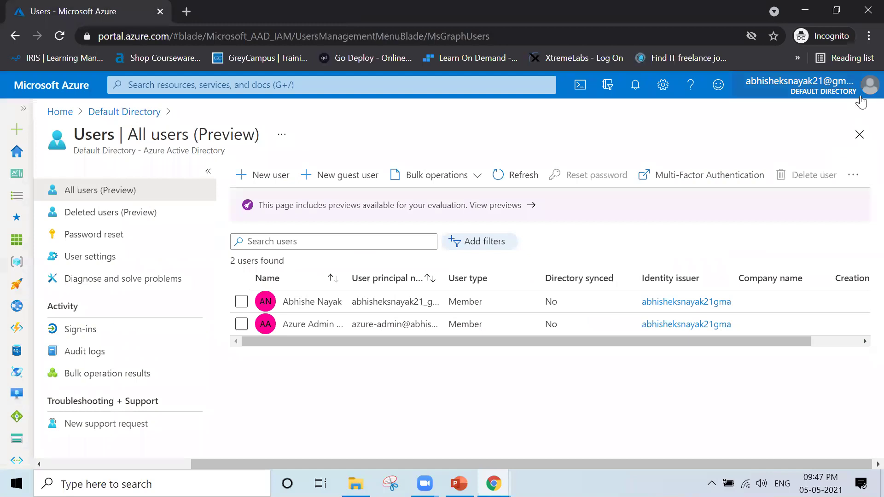
- Sign out of the current administrator account from the top-right account menu
click(869, 91)
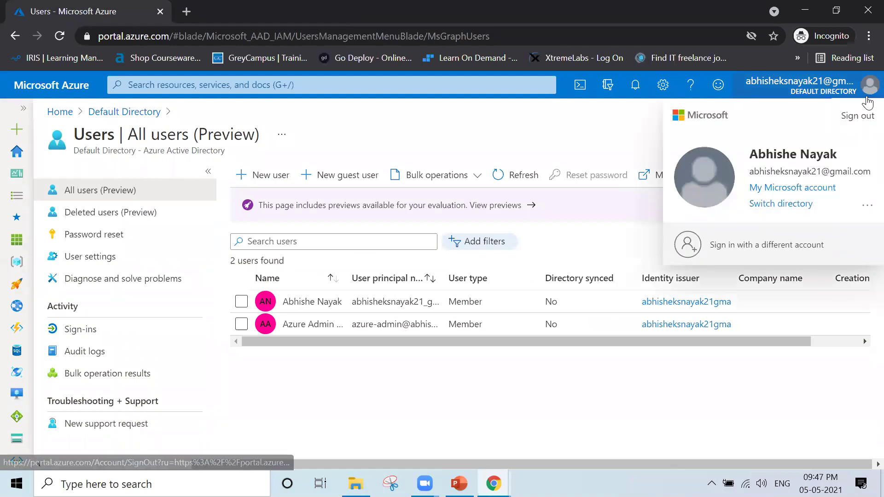
click(857, 116)
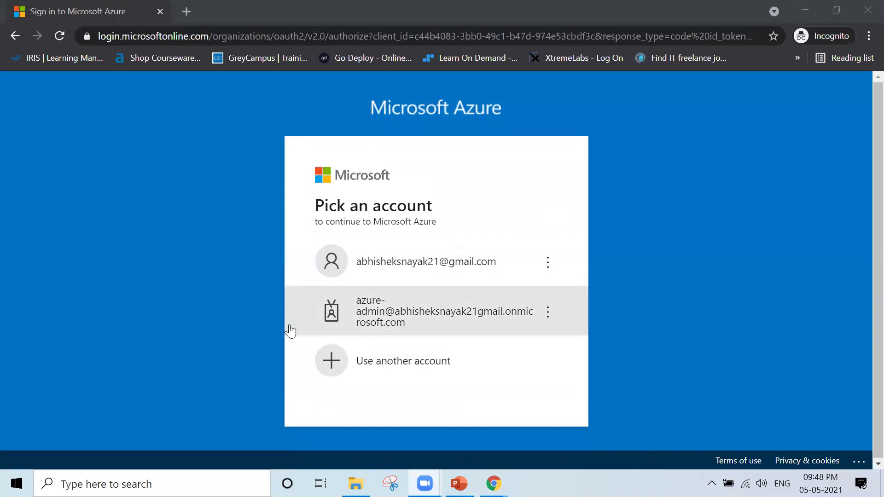
- Pick the azure-admin account and sign in with the account password
click(434, 333)
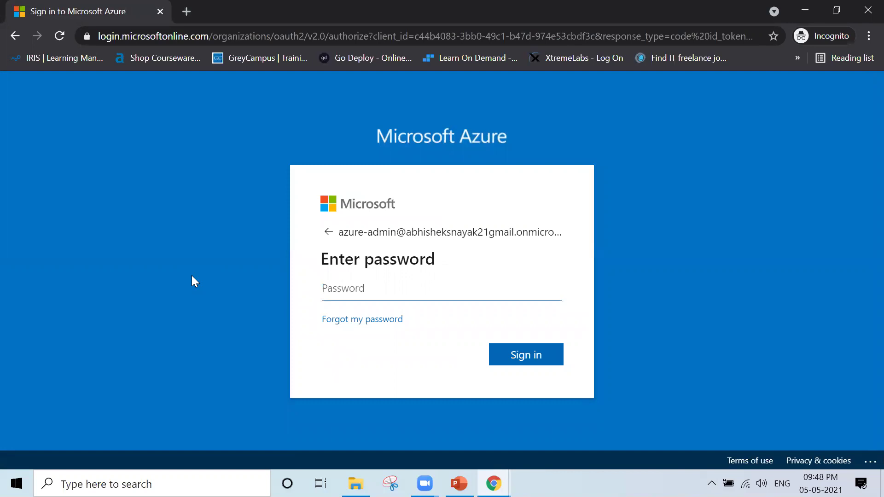
text(*************)
key(Return)
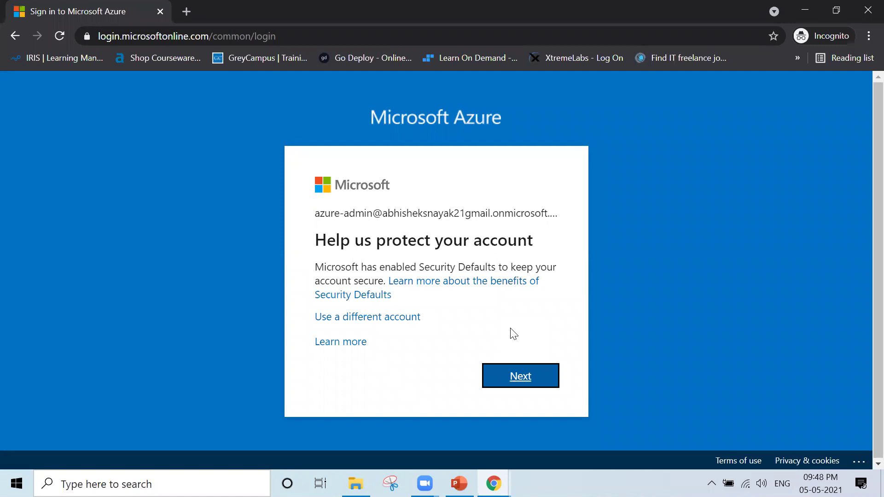
- Proceed with Next past the 'Help us protect your account' Security Defaults notice
click(520, 376)
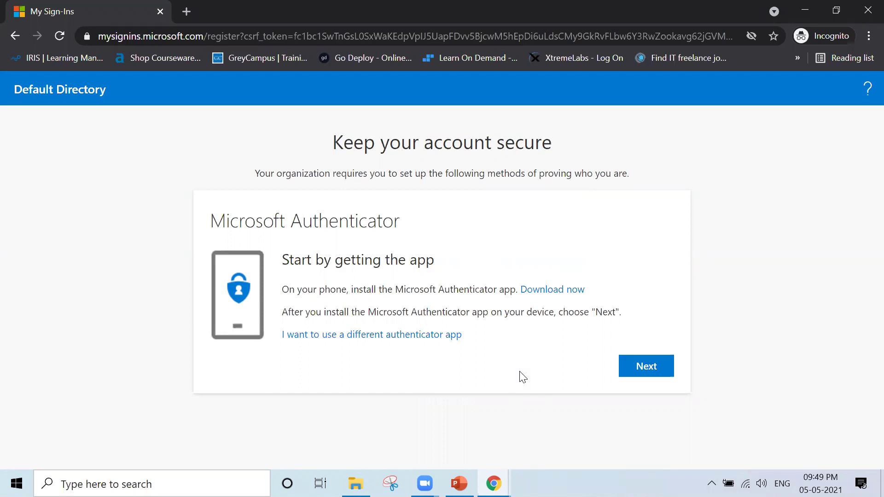
- Advance the Microsoft Authenticator setup wizard to the 'Scan the QR code' step
click(666, 369)
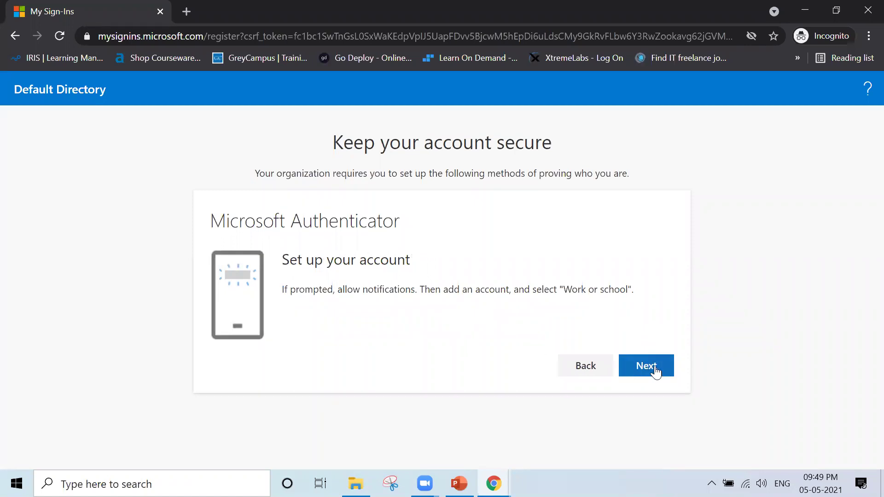
click(656, 370)
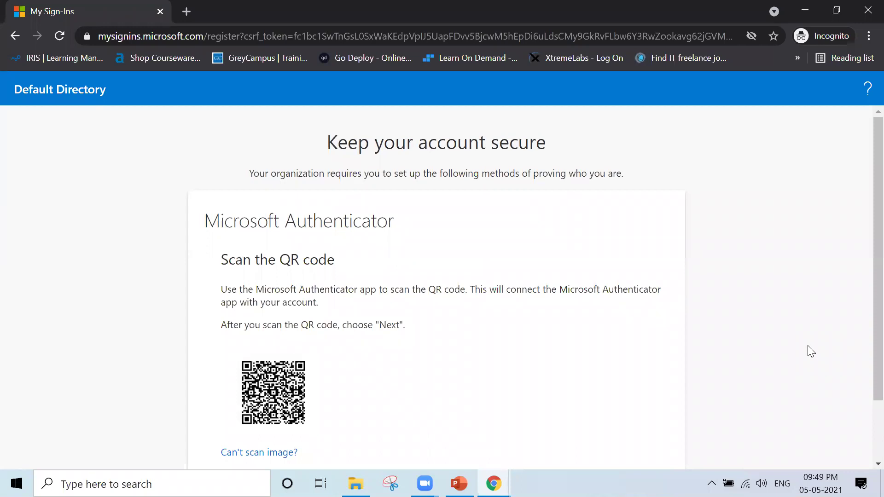
scroll(785, 351, down, 2)
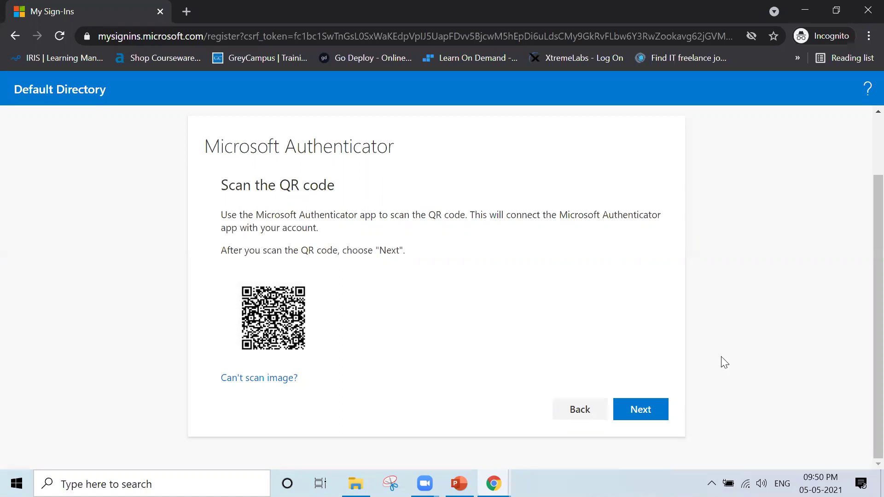
- Move past the scanned QR code and resend the Authenticator test notification
click(642, 411)
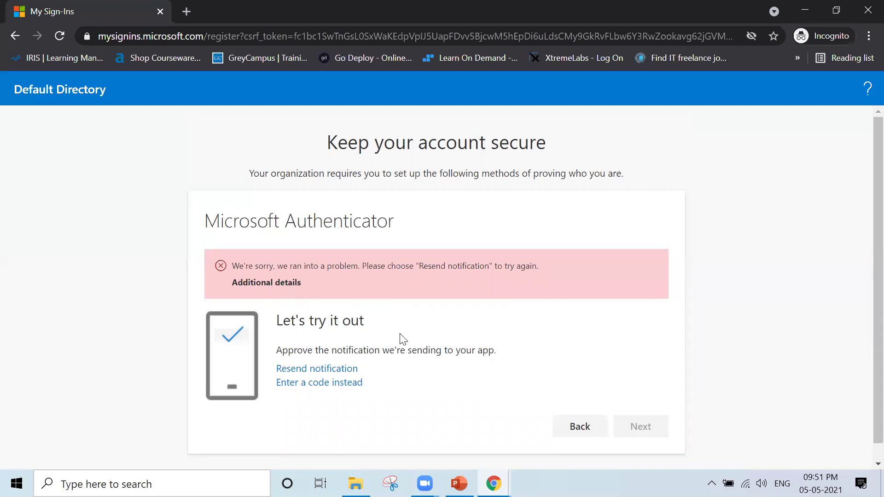
click(308, 369)
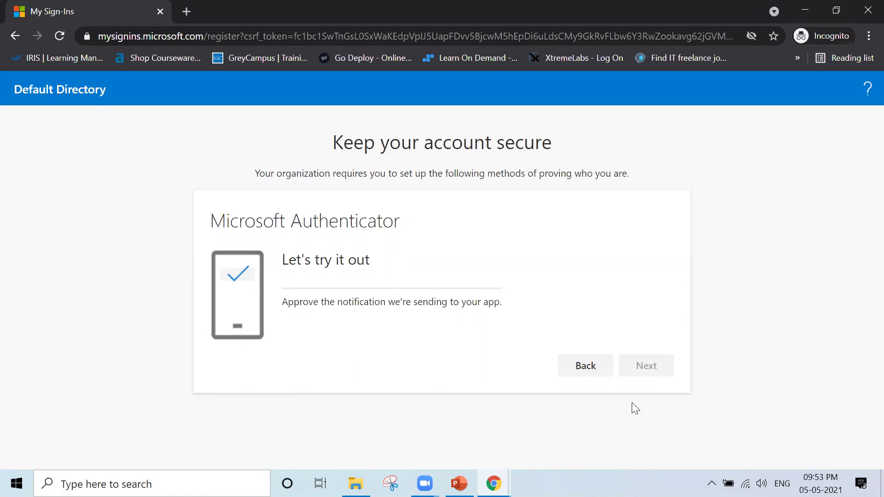
- Return from 'Let's try it out' to the QR code step and submit it again to resend the test notification
click(589, 370)
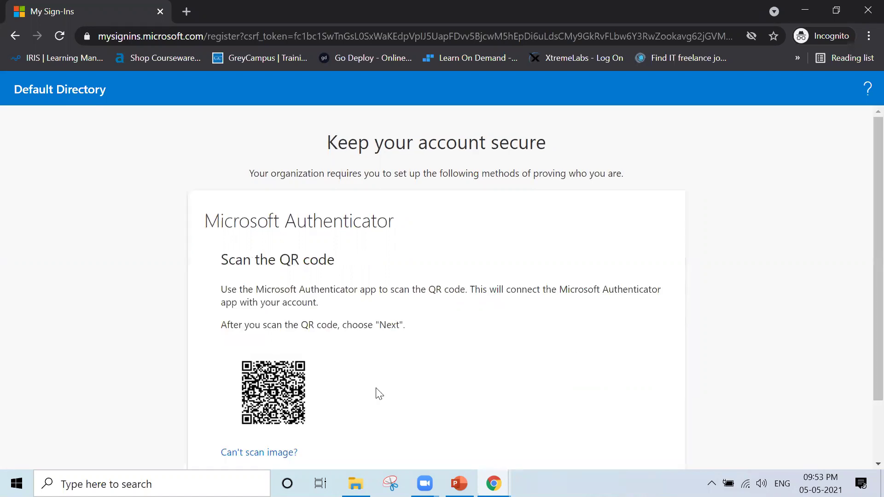
scroll(651, 416, down, 2)
click(660, 414)
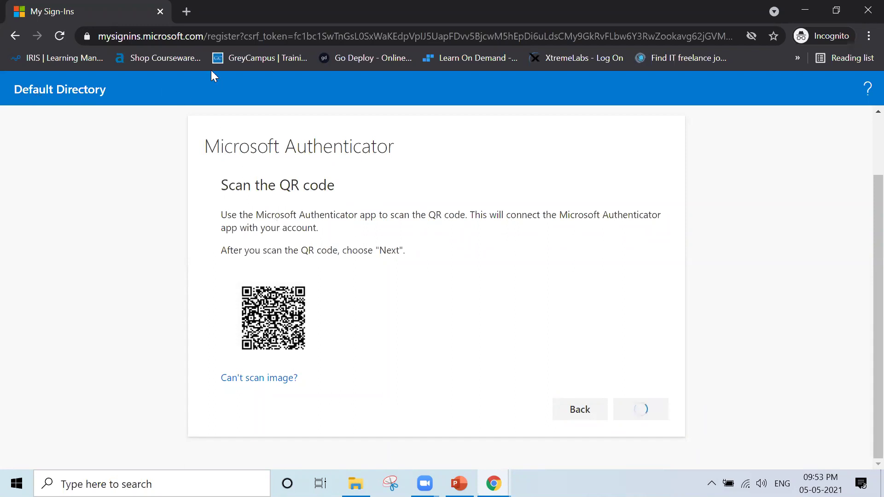
- Open portal.azure.com in a new tab and continue past the 'Help us protect your account' prompt
key(ctrl+t)
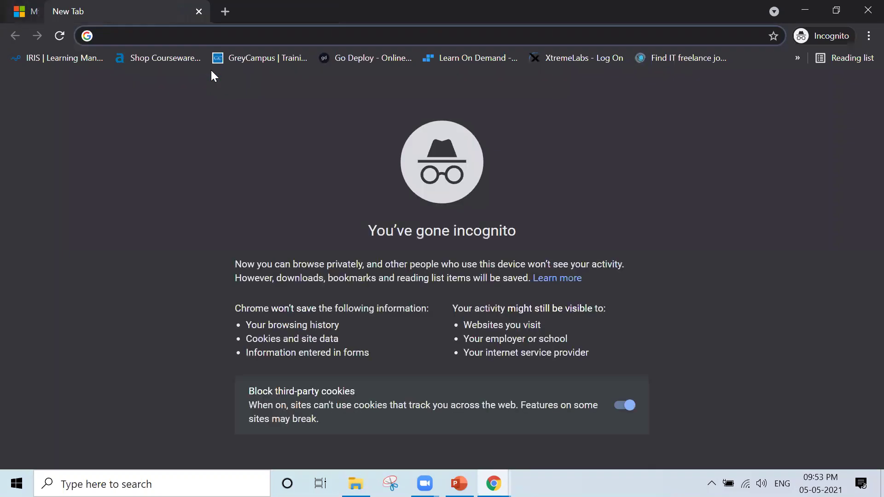
text(portal.azure.co)
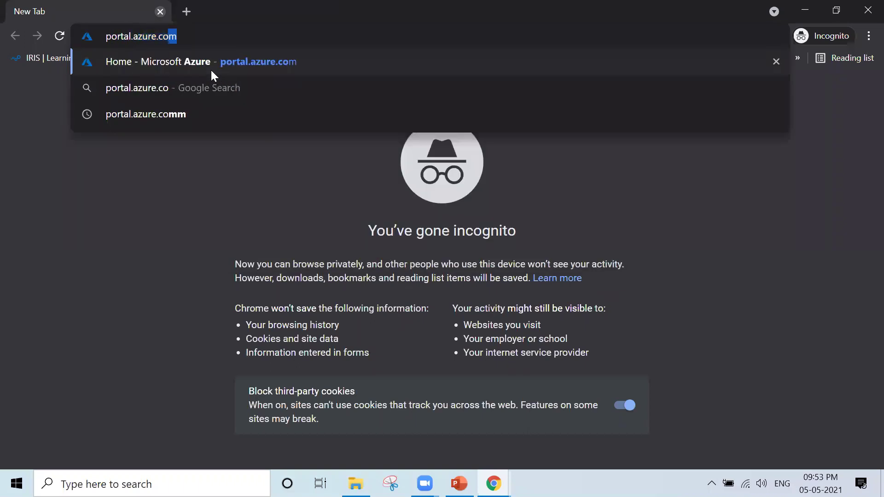
key(Return)
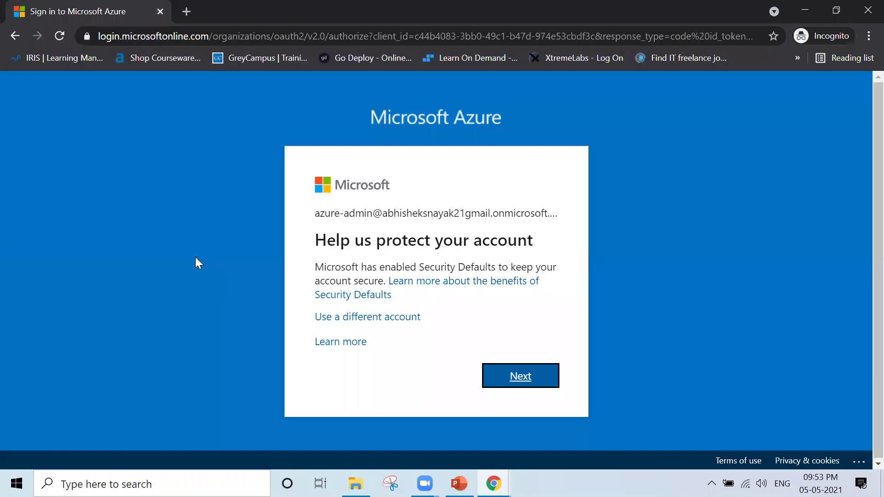
click(525, 384)
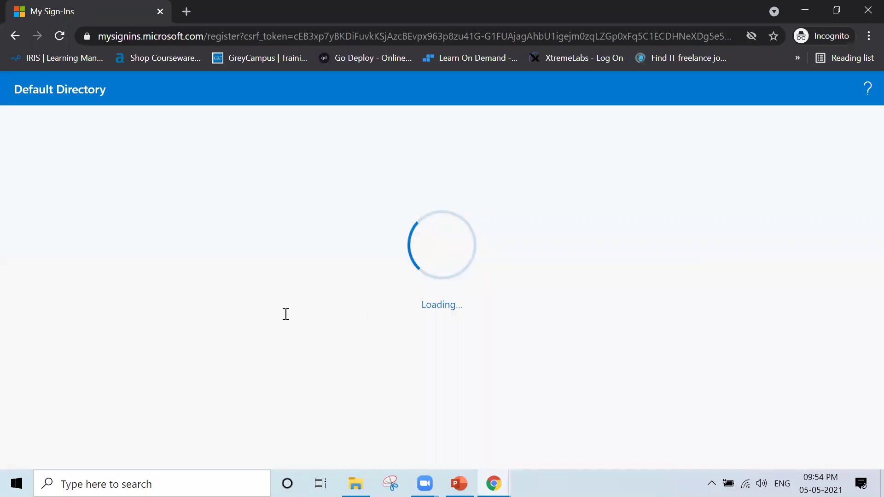
- Advance through the app install and QR code steps, then continue after approving the phone notification
click(639, 368)
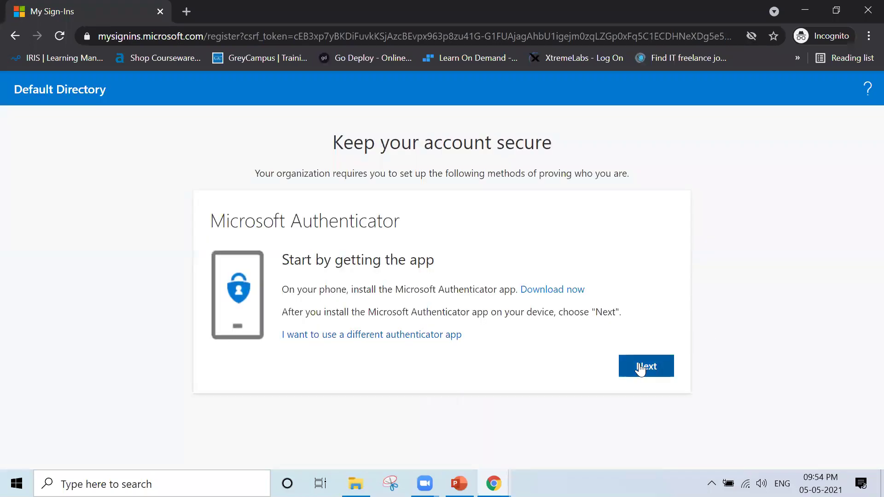
click(639, 368)
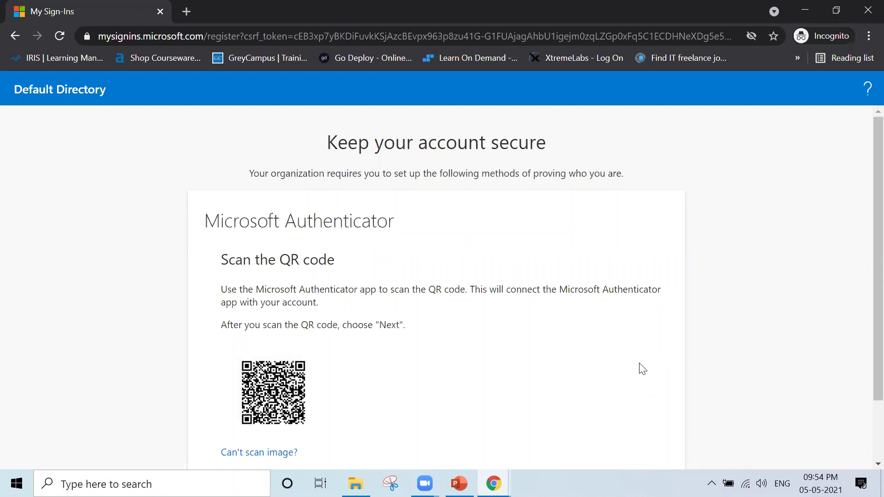
scroll(640, 367, down, 2)
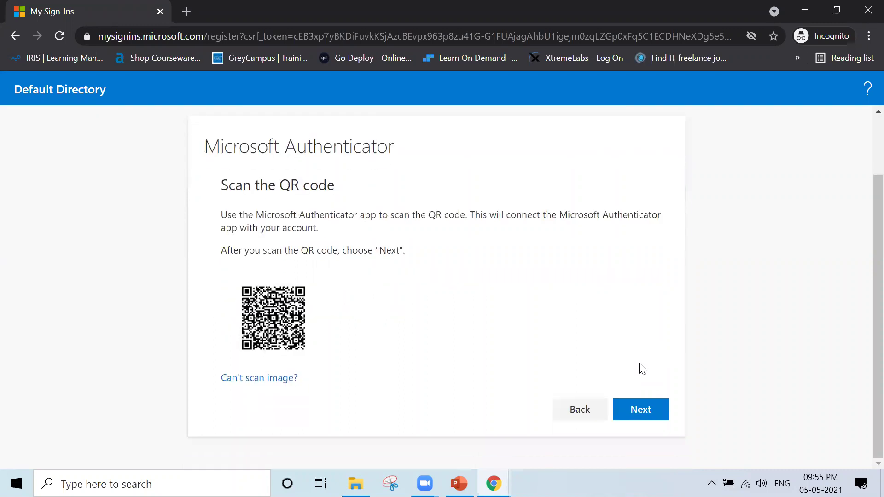
click(649, 411)
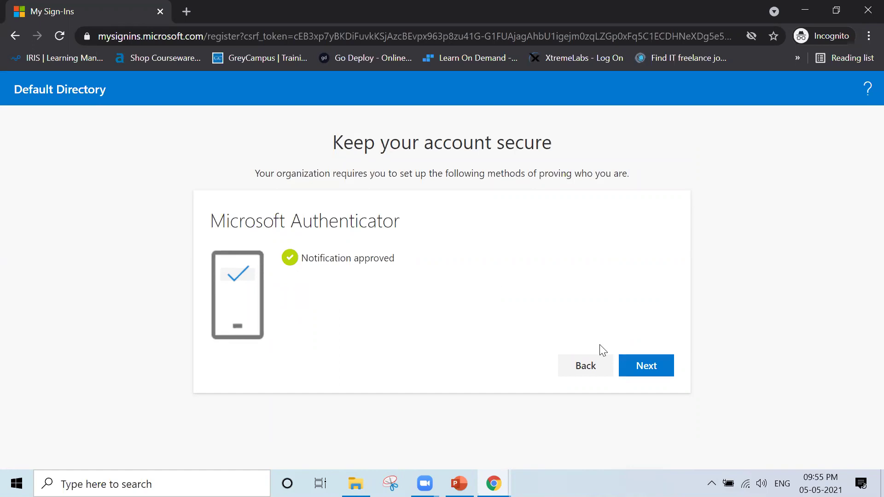
click(663, 368)
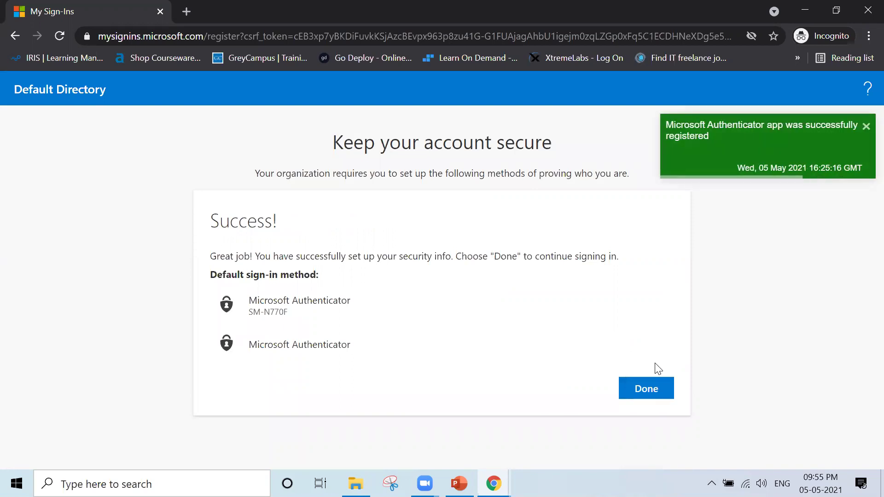
- Finish the security setup with Done, dismiss the recommendations pop-up, and sign out of the admin account
click(668, 391)
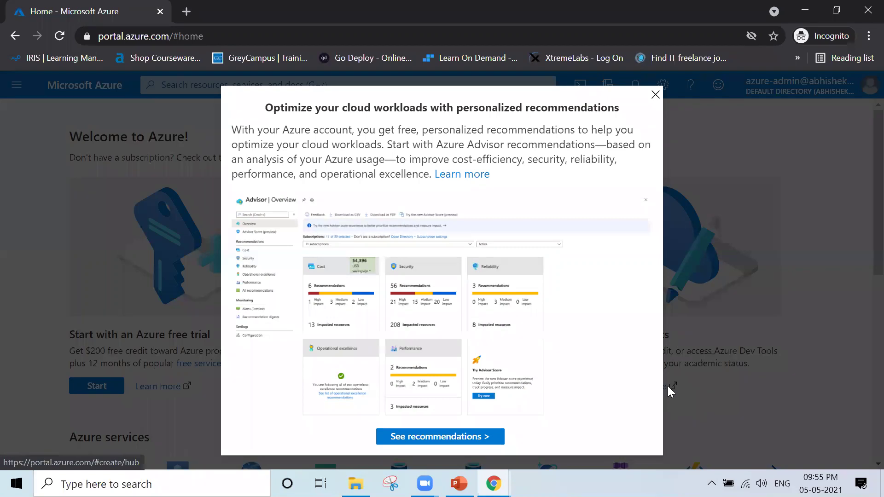
click(655, 94)
click(856, 86)
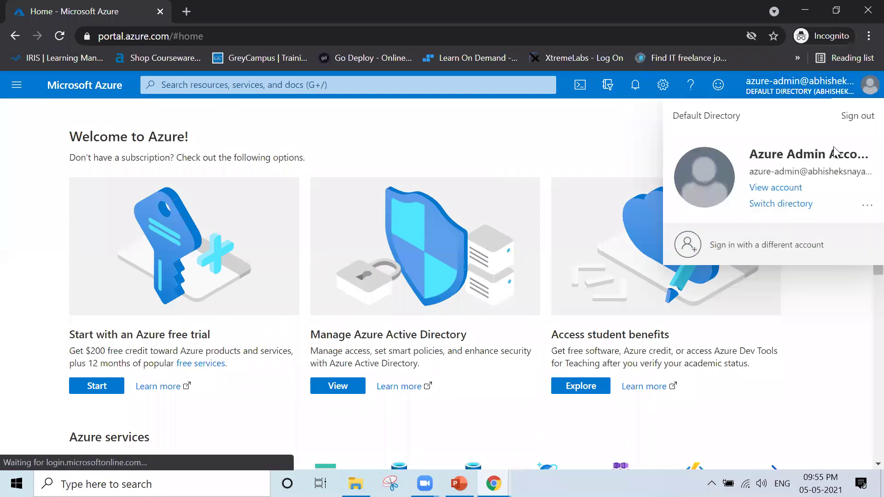
click(857, 117)
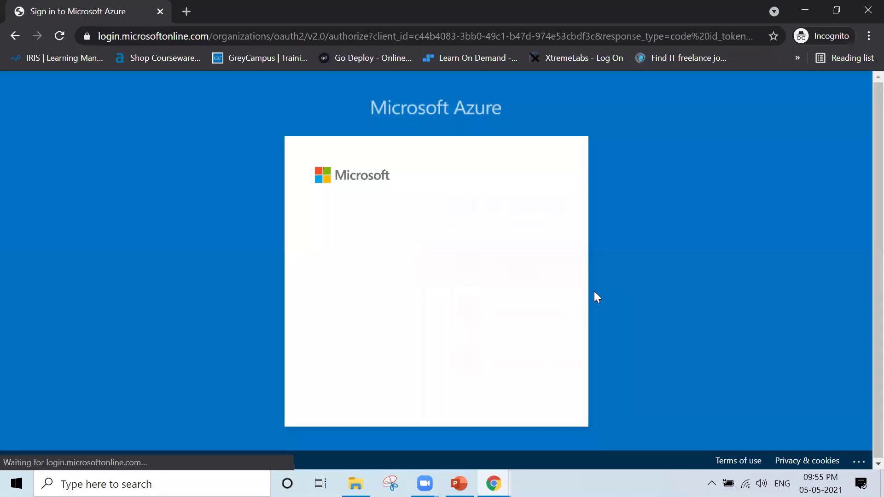
- Pick the second account on 'Pick an account' and enter its password to reach Azure Home
click(463, 304)
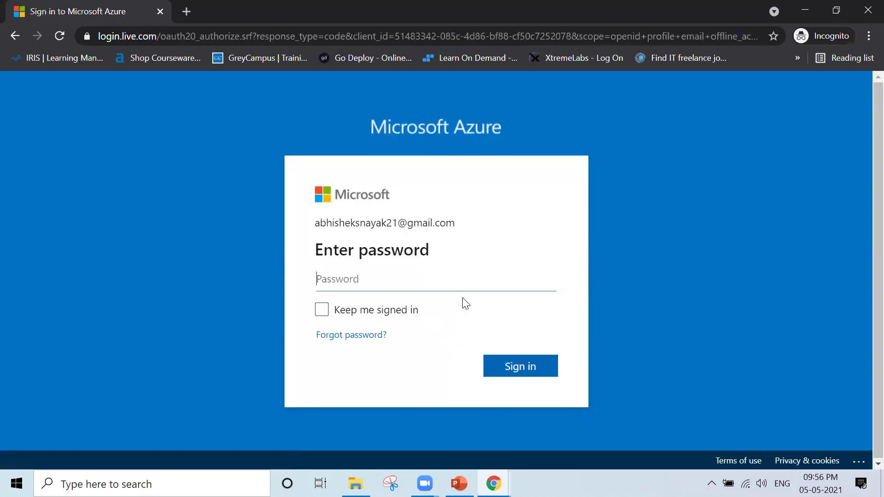
text(••••••••••••)
key(Return)
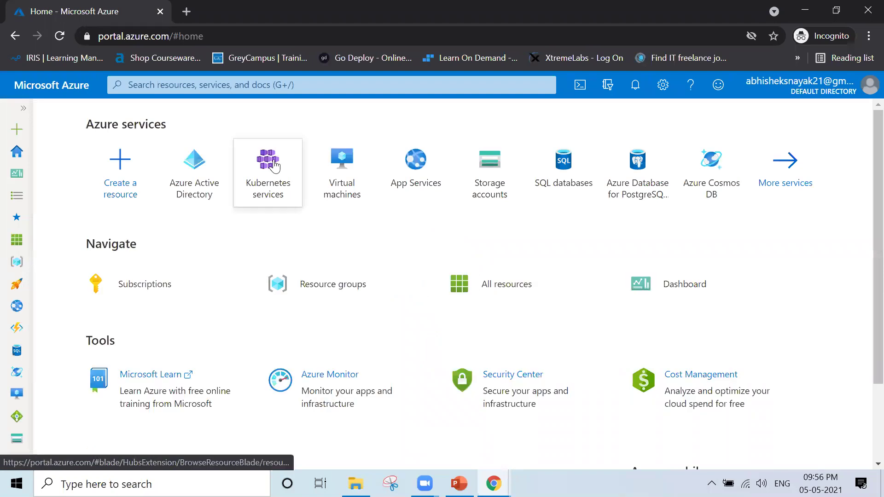
- Go to Azure Active Directory and open Users under Manage
click(189, 196)
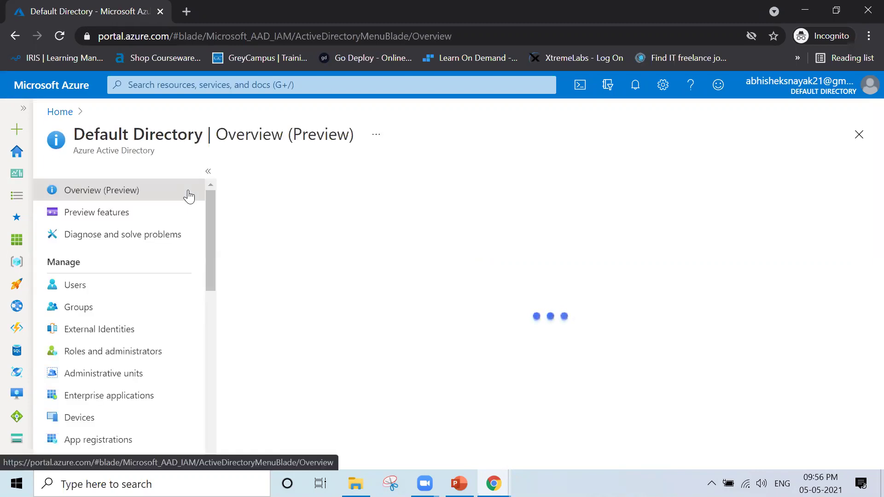
click(97, 288)
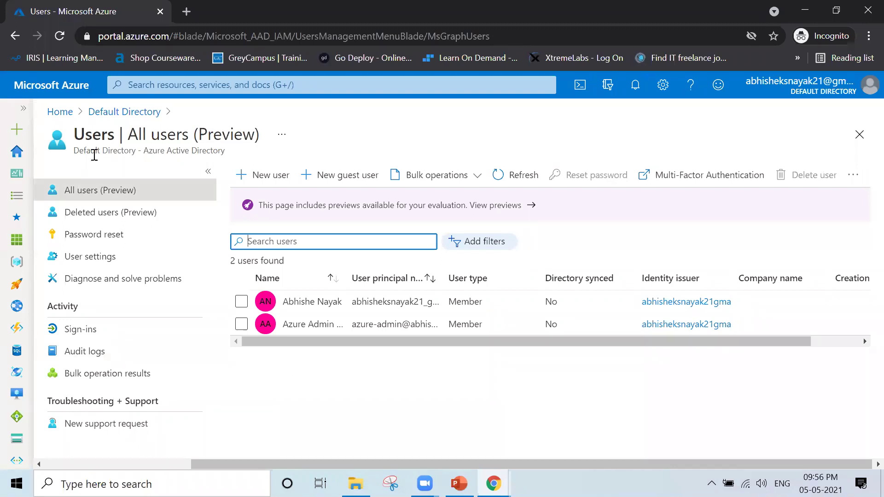
- Select Azure Admin Account, view its Reset password pane, then close it without resetting
click(241, 324)
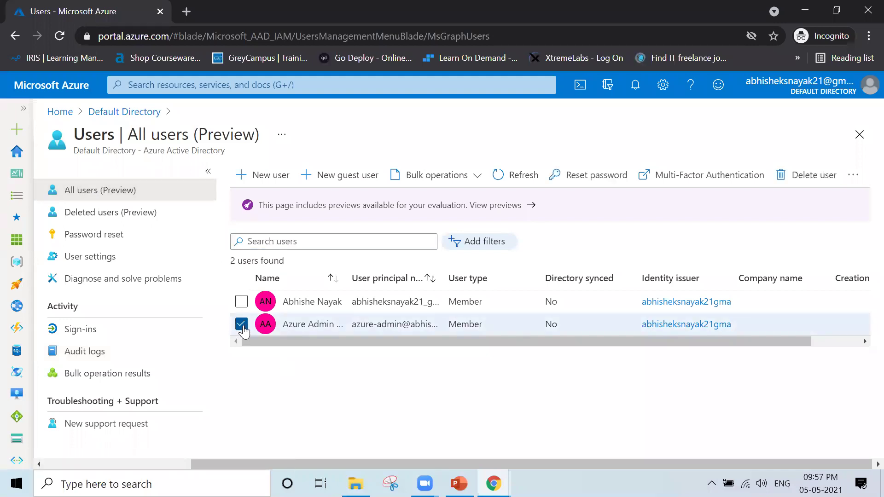
click(596, 184)
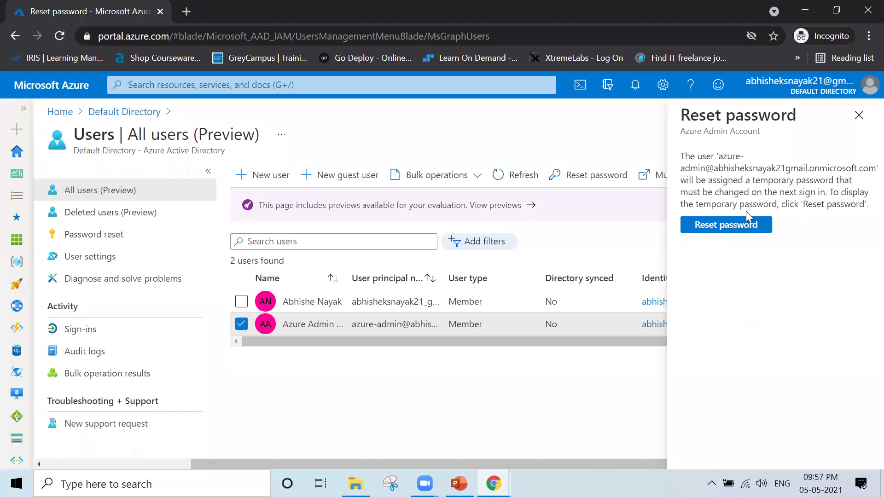
click(859, 115)
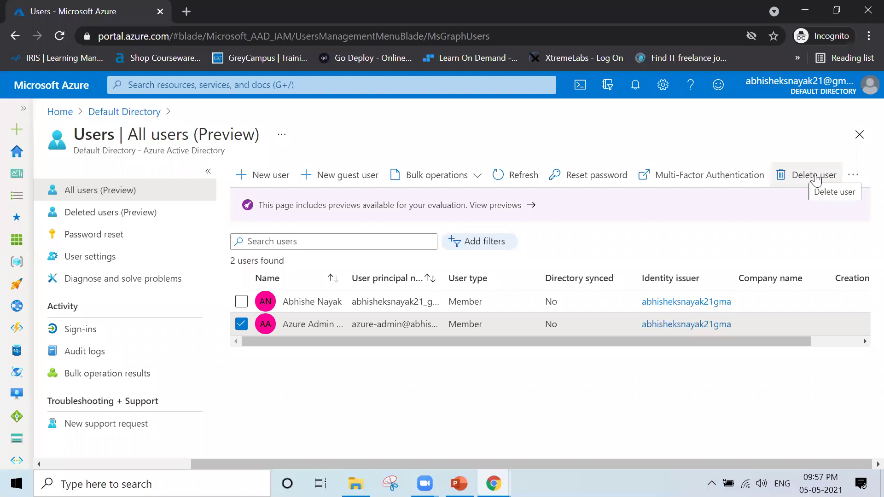
- Delete the checked Azure Admin Account user and confirm with OK, leaving 1 user
click(854, 180)
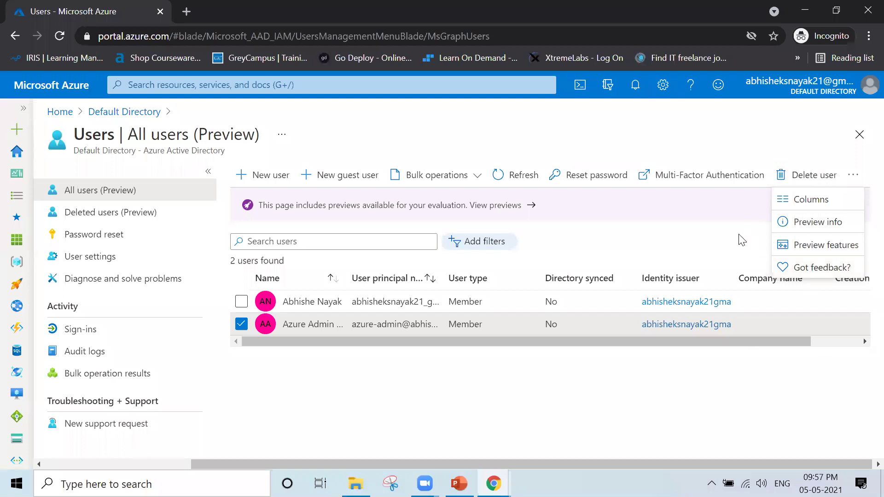
click(250, 373)
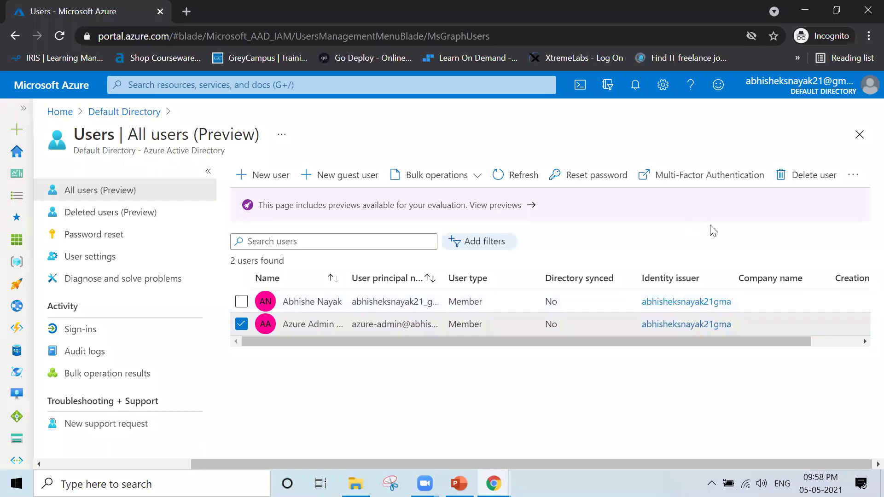
click(817, 177)
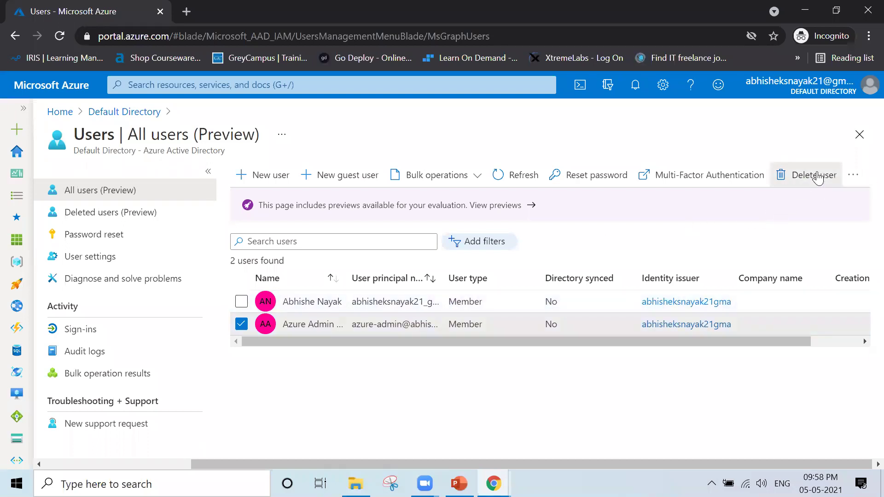
click(259, 229)
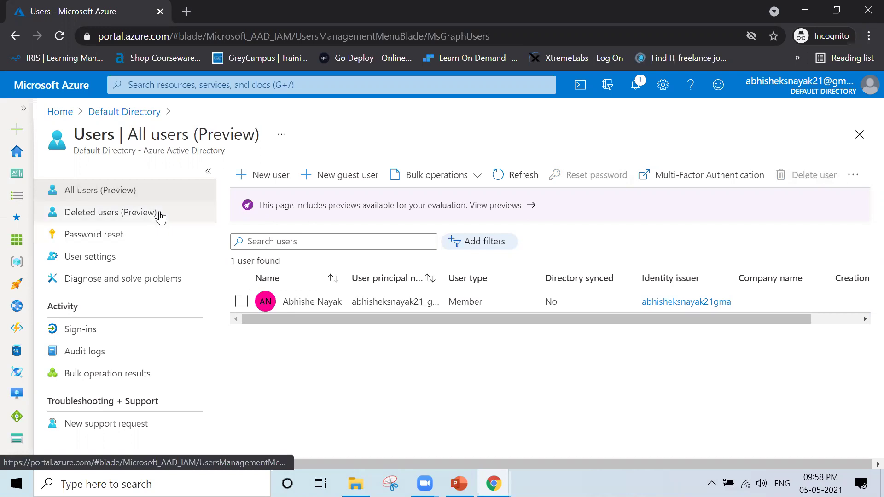
- Open Deleted users (Preview) and review the 30-day permanent deletion notice for Azure Admin Account
click(179, 220)
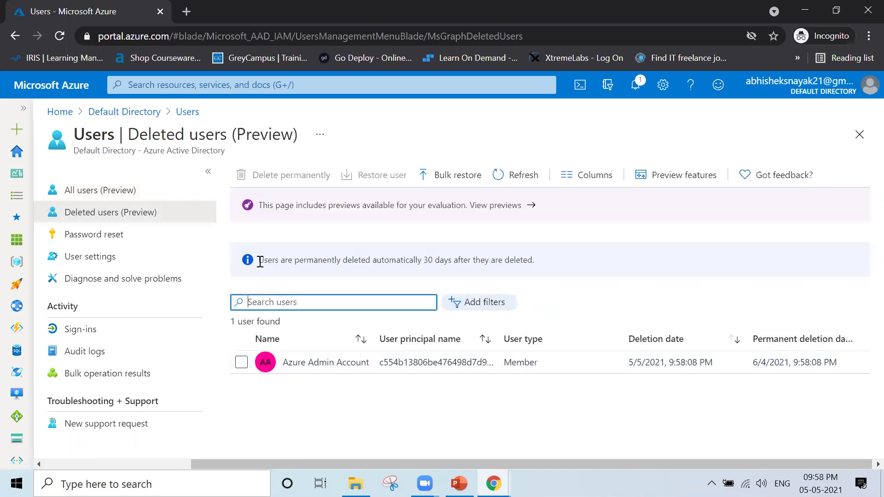
drag(260, 262, 289, 266)
drag(354, 265, 535, 266)
click(559, 271)
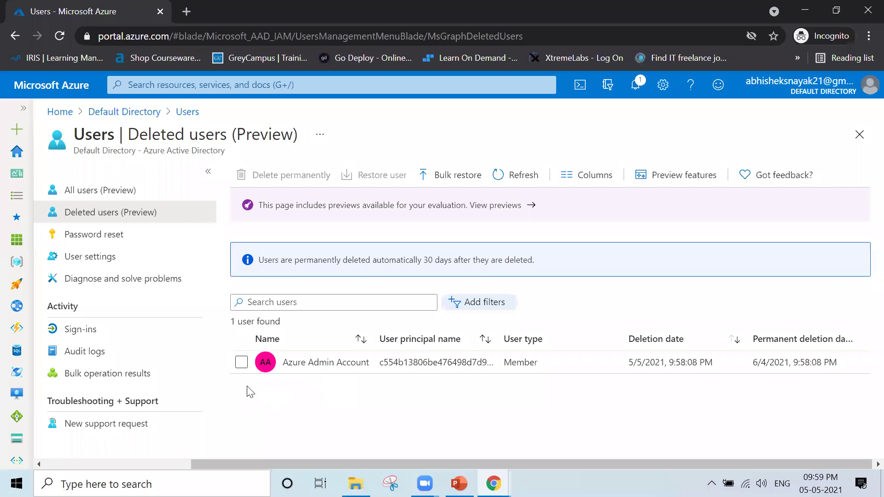
- Restore the deleted Azure Admin Account and return to All users, which lists 2 users again
click(241, 362)
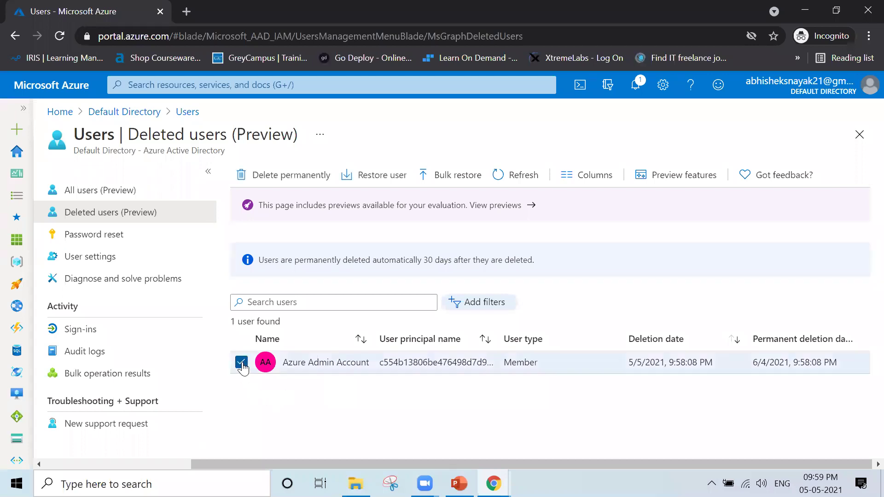
click(375, 180)
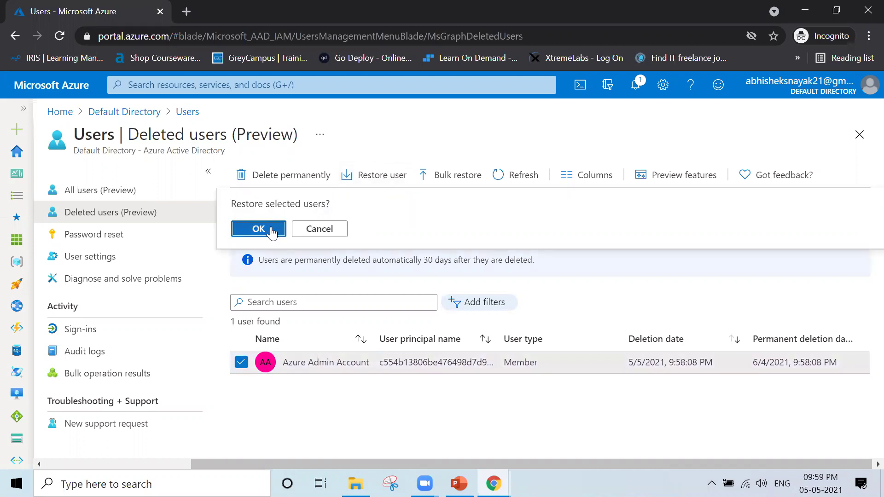
click(258, 229)
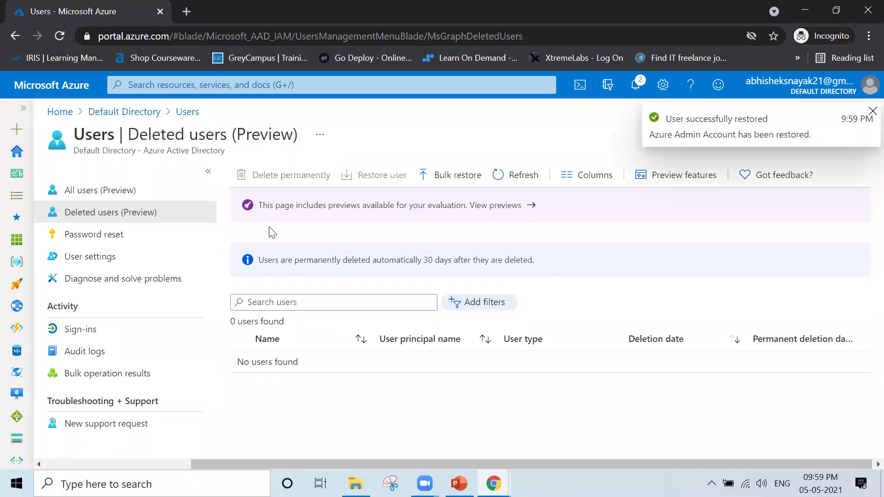
click(143, 196)
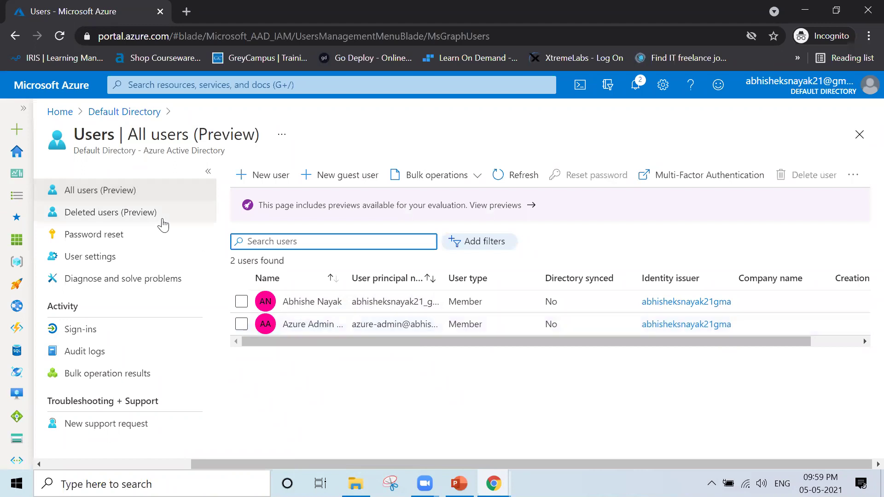
- Confirm the Deleted users (Preview) list is empty, then go to the Password reset page
click(128, 212)
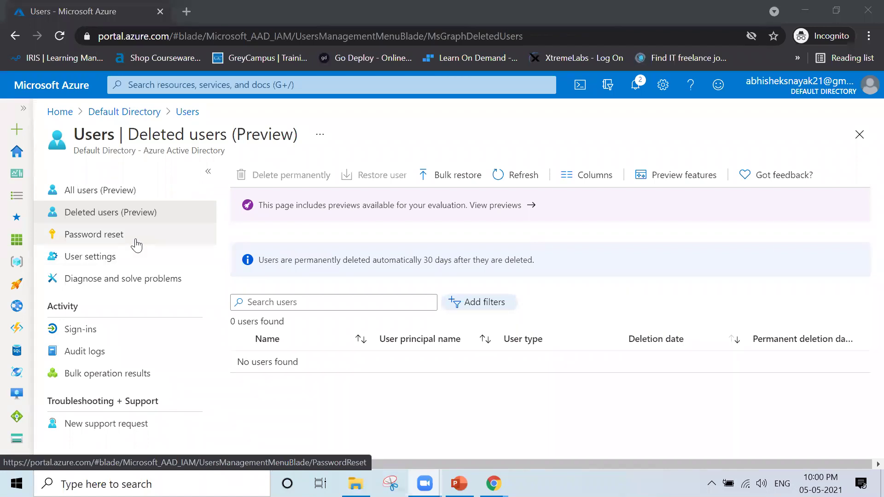
click(136, 245)
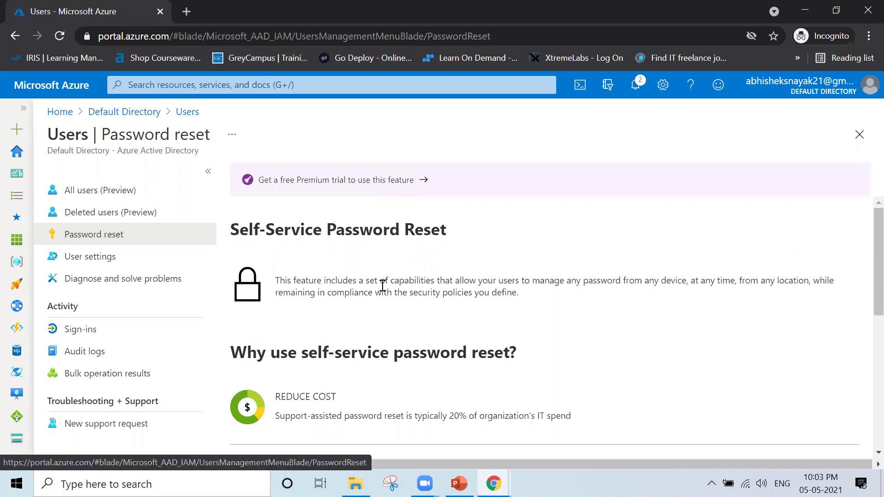
- Look over the Self-Service Password Reset overview, then move to the Users User settings page
scroll(383, 285, down, 5)
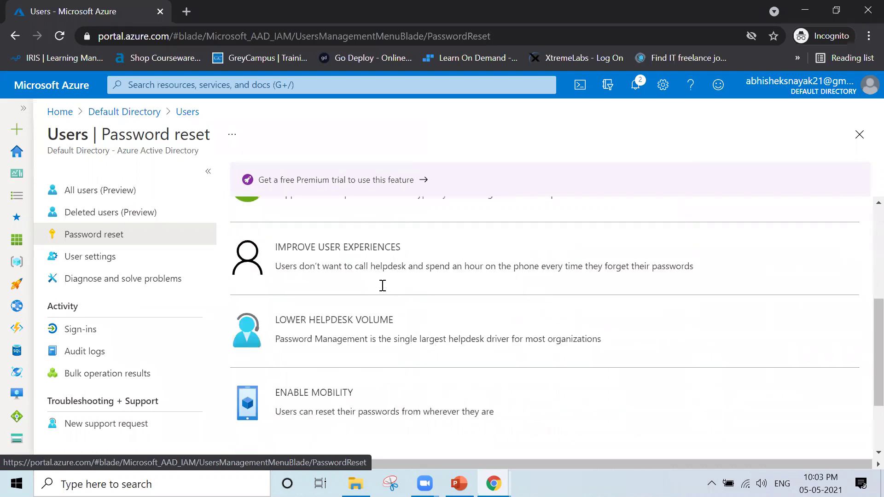
scroll(383, 286, up, 2)
scroll(383, 285, up, 2)
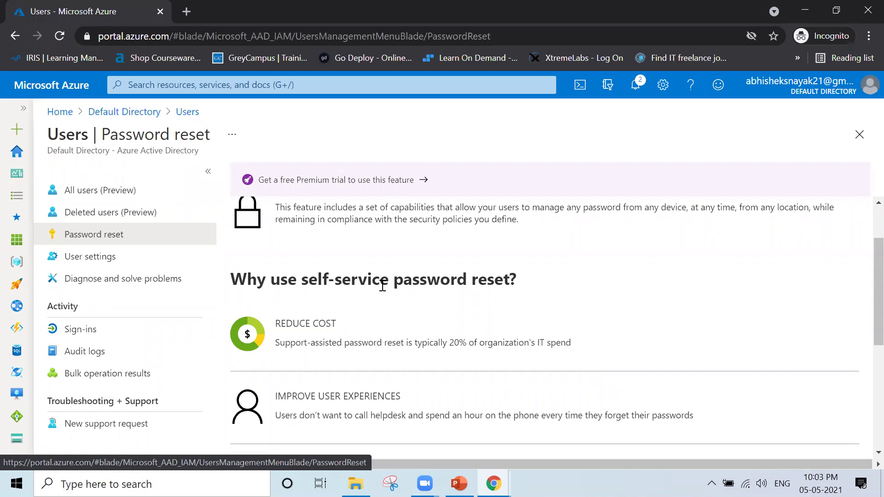
scroll(383, 286, down, 2)
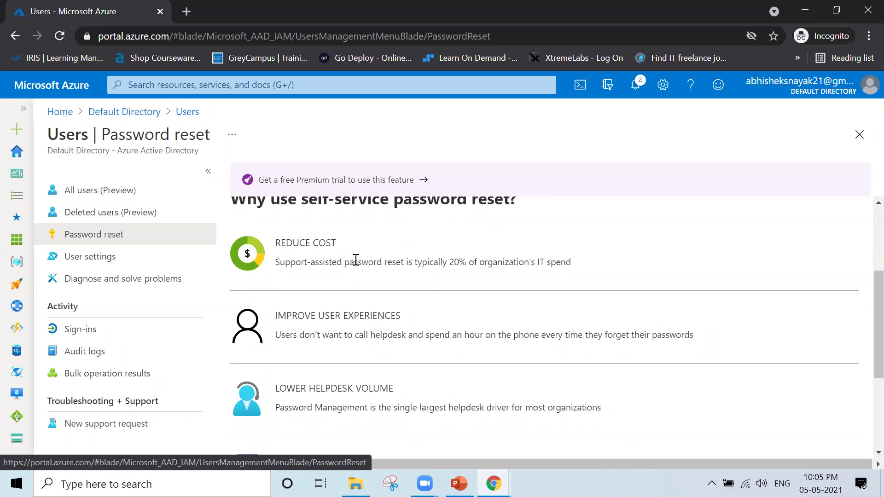
key(shift+Tab)
key(shift+Tab)
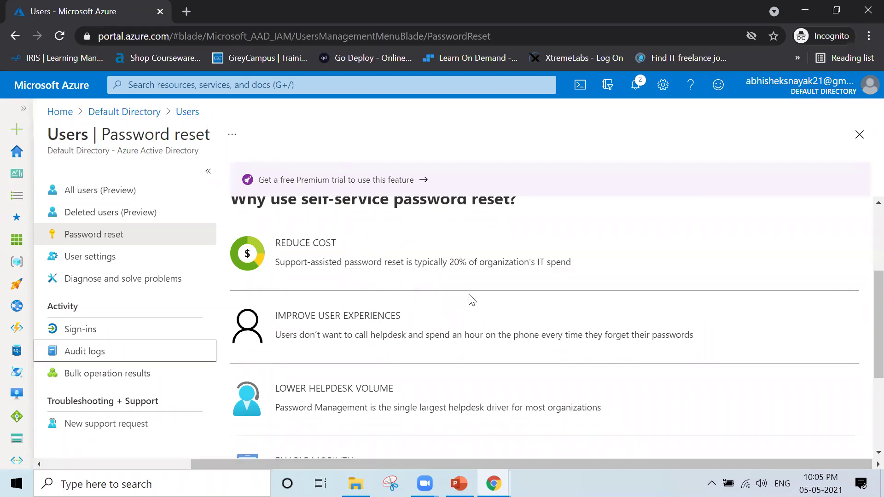
scroll(472, 300, up, 3)
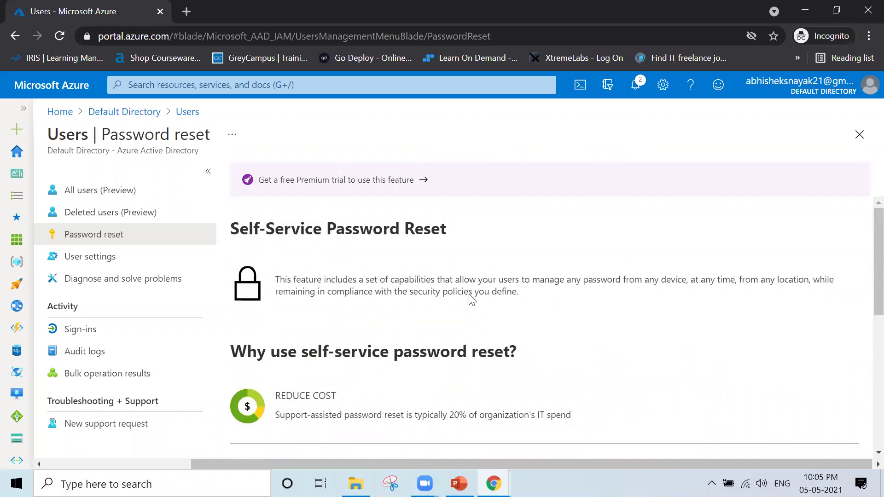
scroll(472, 300, down, 3)
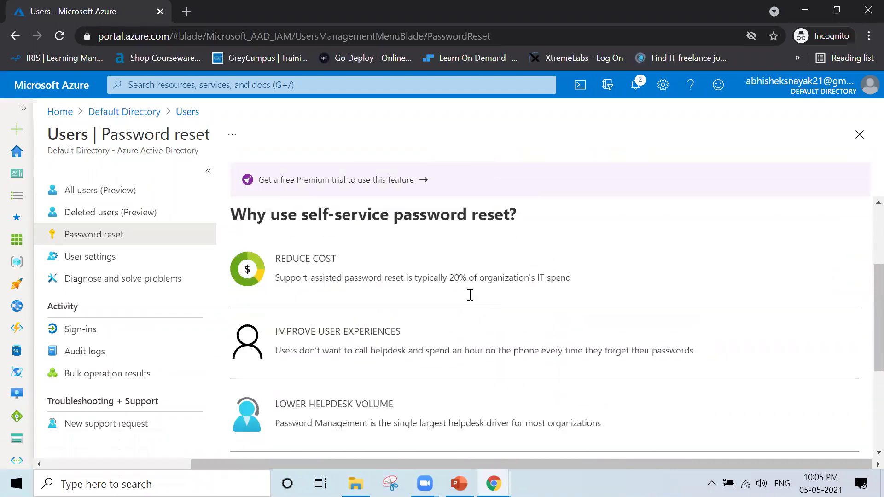
scroll(470, 295, up, 3)
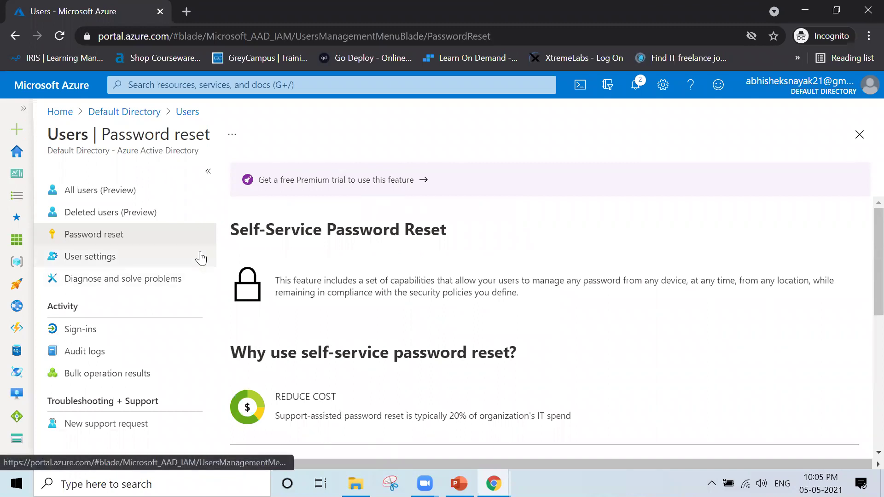
click(163, 266)
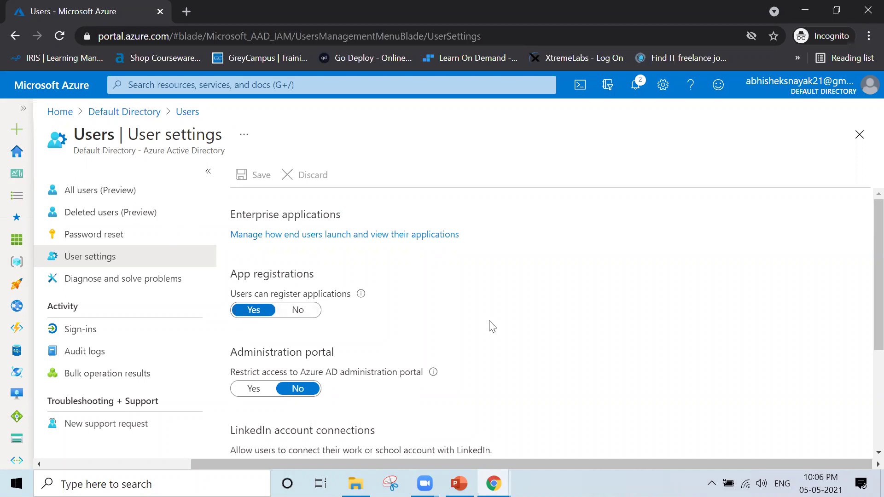
scroll(491, 326, down, 3)
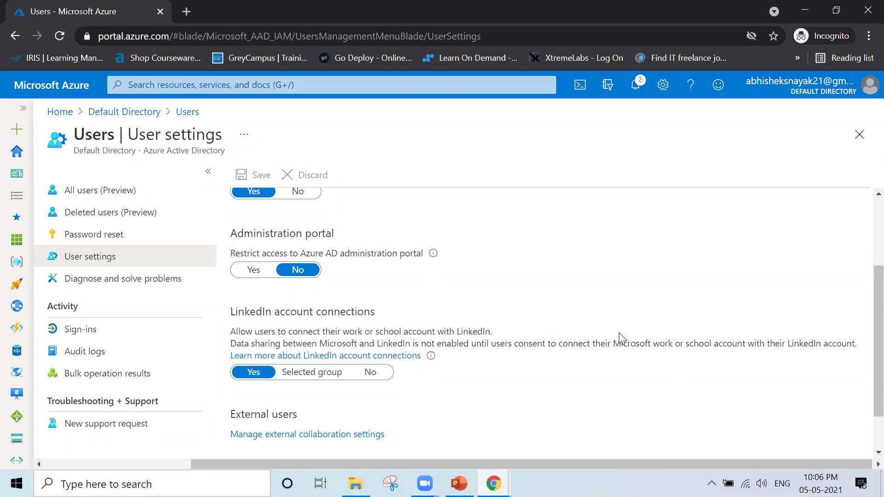
scroll(557, 332, down, 2)
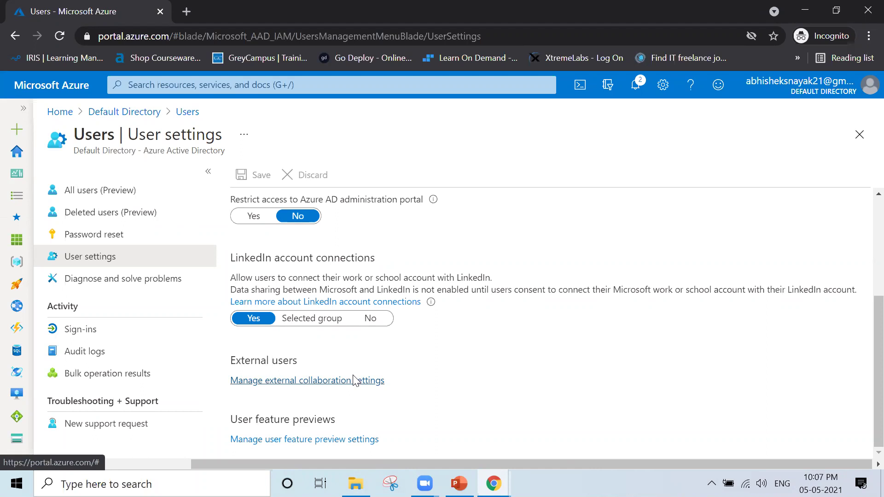
click(353, 382)
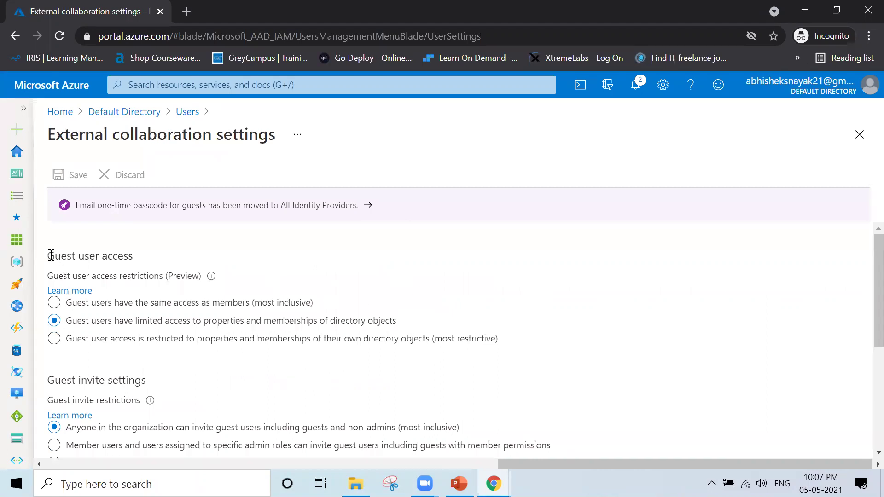
drag(51, 255, 141, 266)
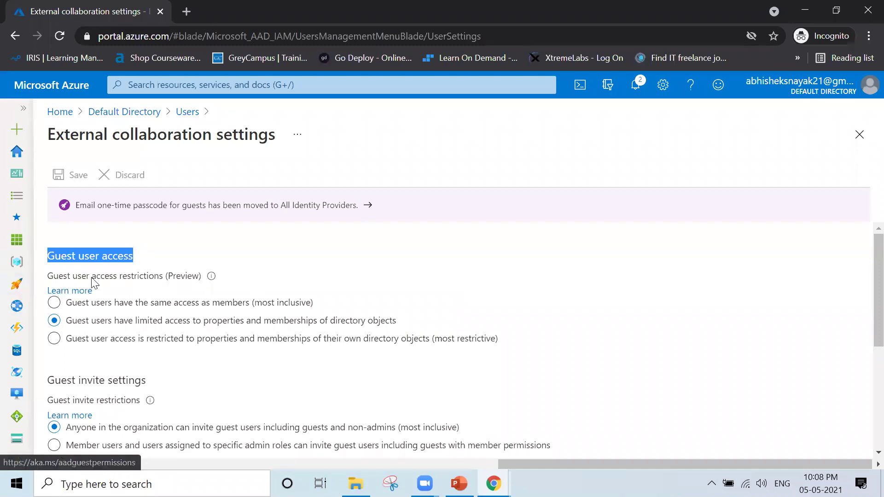
mouse_move(213, 281)
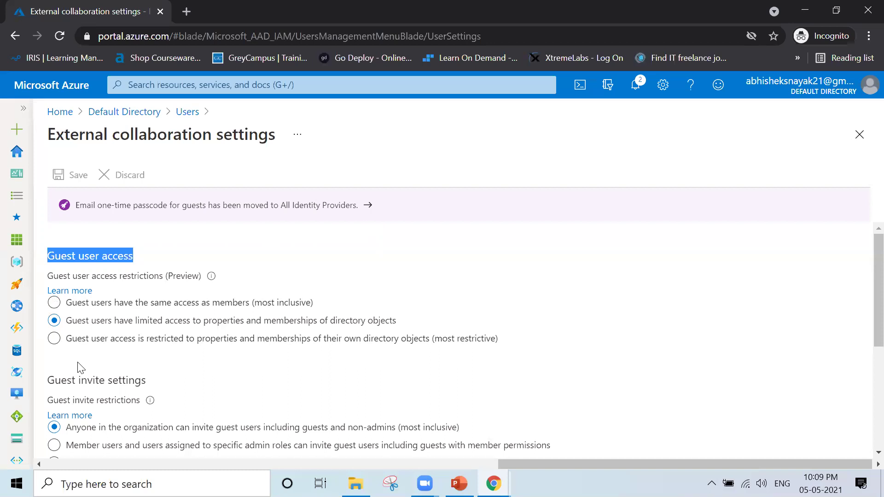
scroll(554, 404, down, 2)
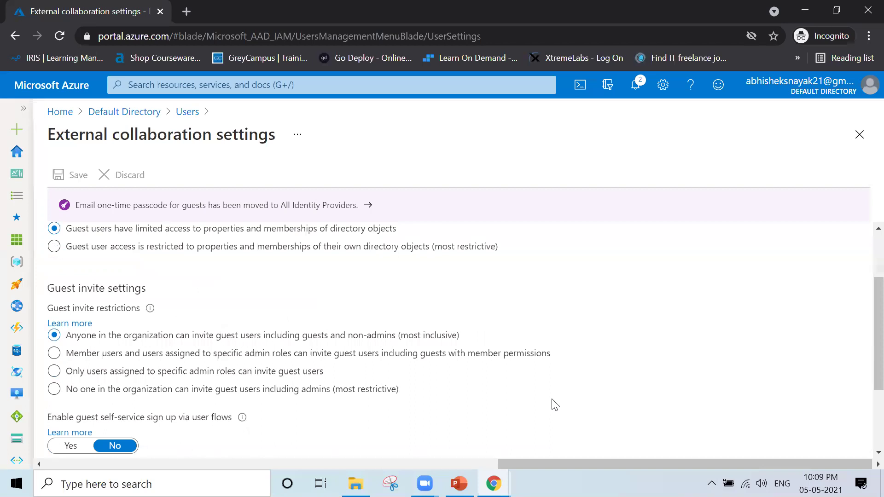
scroll(555, 404, down, 1)
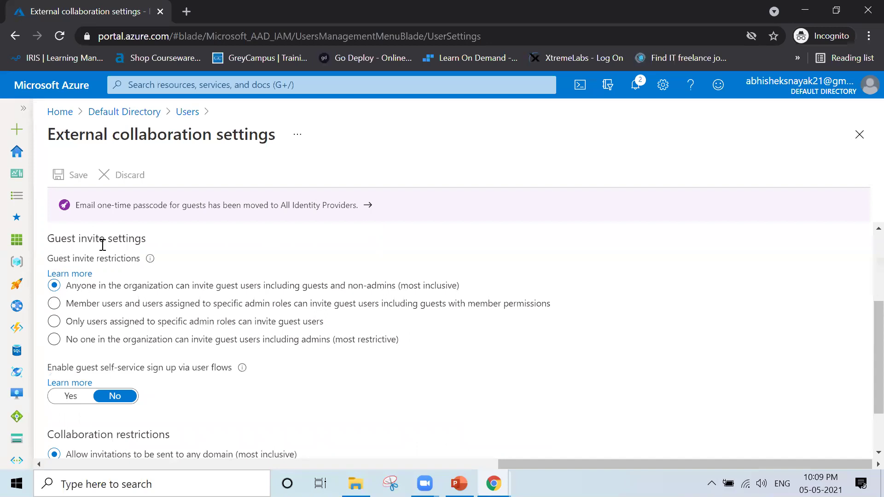
- Set guest invite restrictions to 'No one in the organization can invite guest users including admins'
mouse_move(150, 260)
click(228, 343)
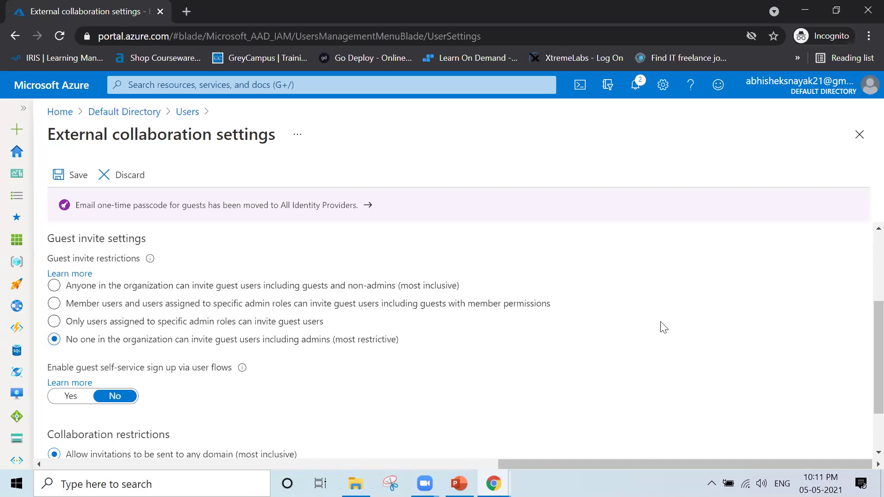
scroll(667, 324, down, 3)
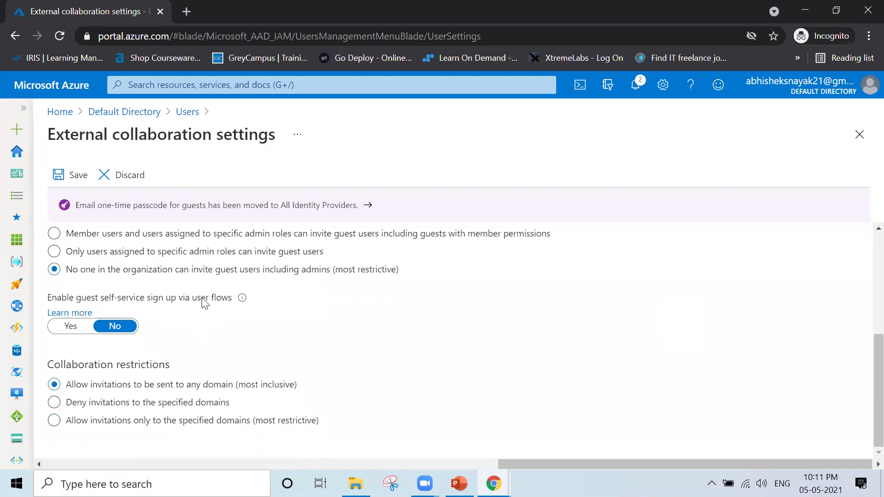
mouse_move(242, 300)
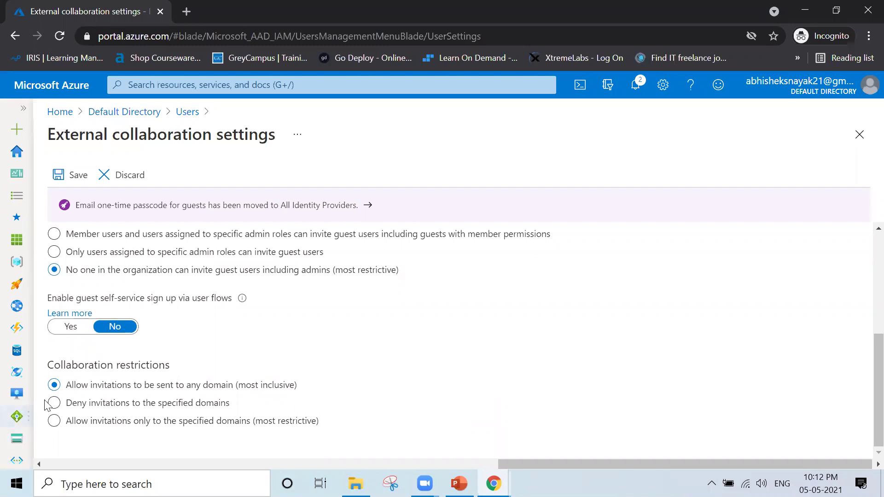
- Try denying invitations to specified domains, then switch back to allowing any domain
click(103, 408)
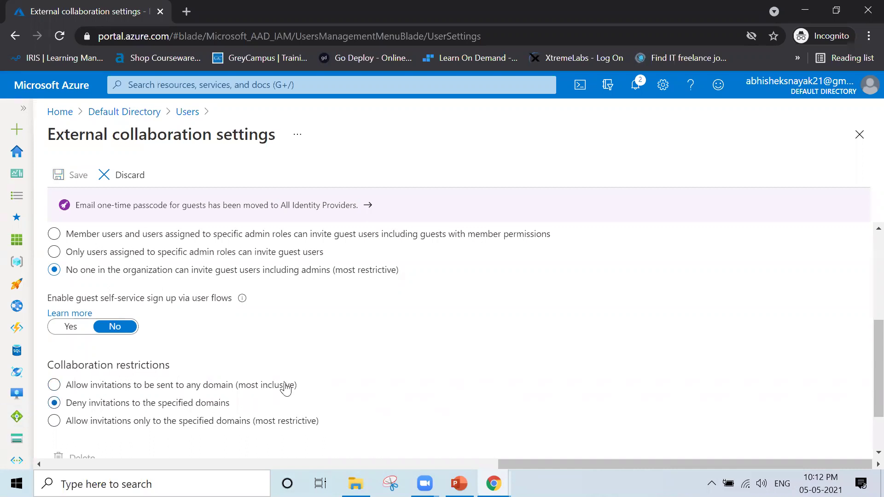
scroll(286, 389, down, 2)
click(192, 433)
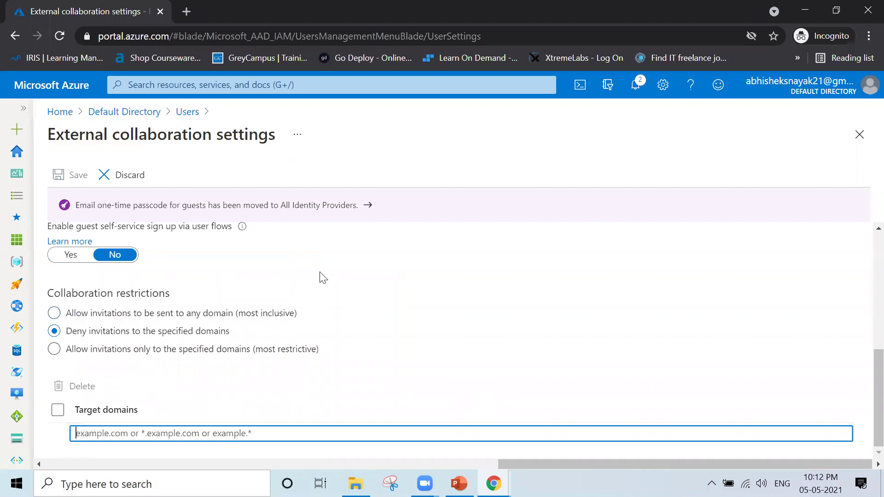
click(108, 315)
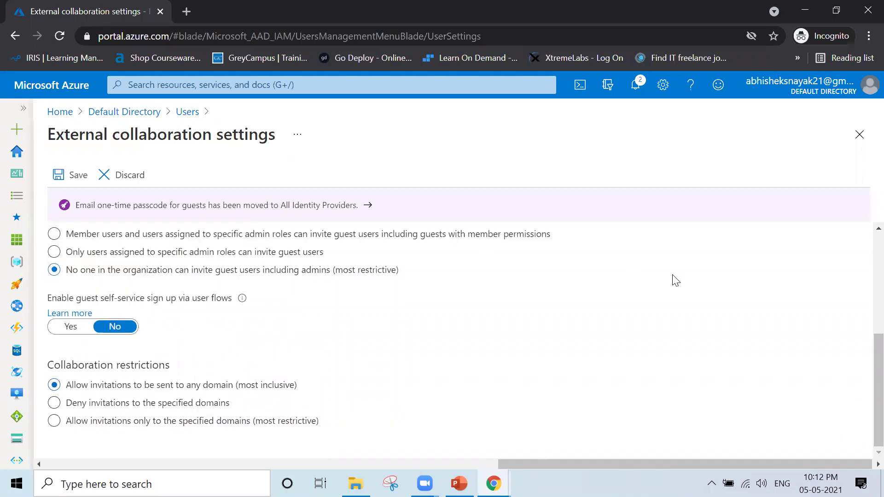
- Discard the pending guest invitation changes and close External collaboration settings
scroll(673, 279, up, 4)
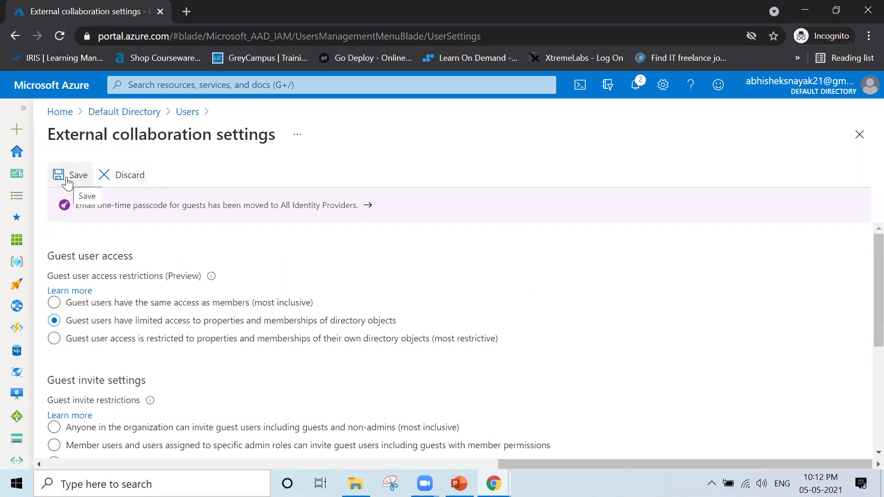
click(105, 179)
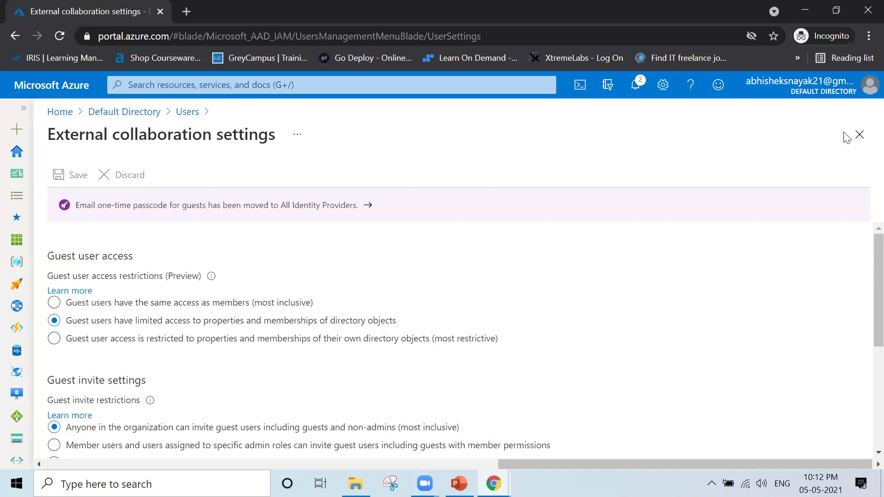
click(862, 141)
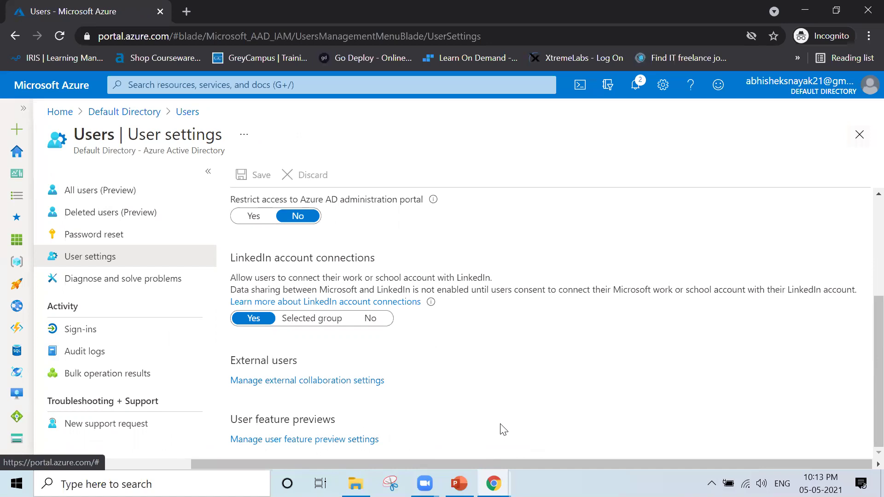
- Open 'Manage user feature preview settings' under User feature previews
click(284, 442)
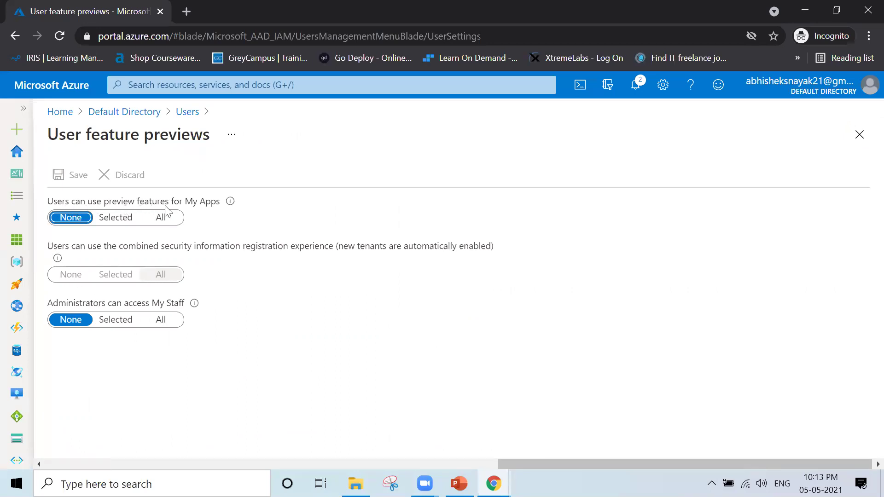
mouse_move(233, 204)
- Switch the My Apps preview features between Selected, All and None
click(105, 217)
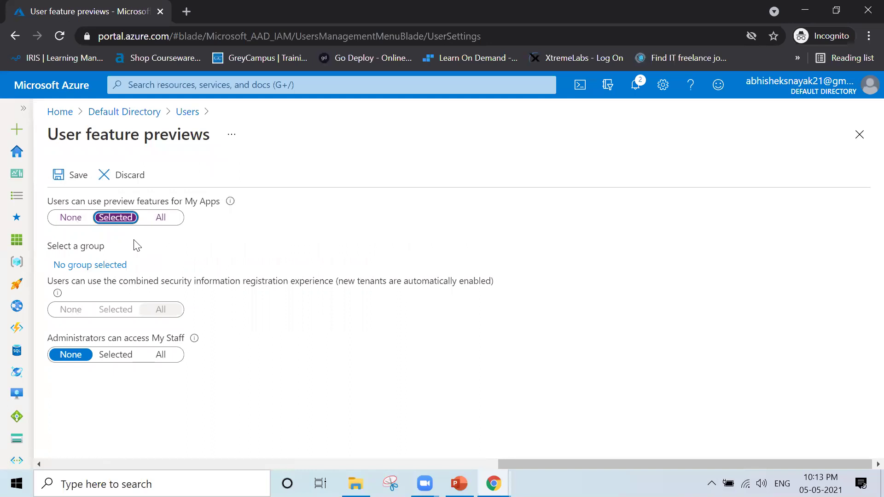
click(157, 221)
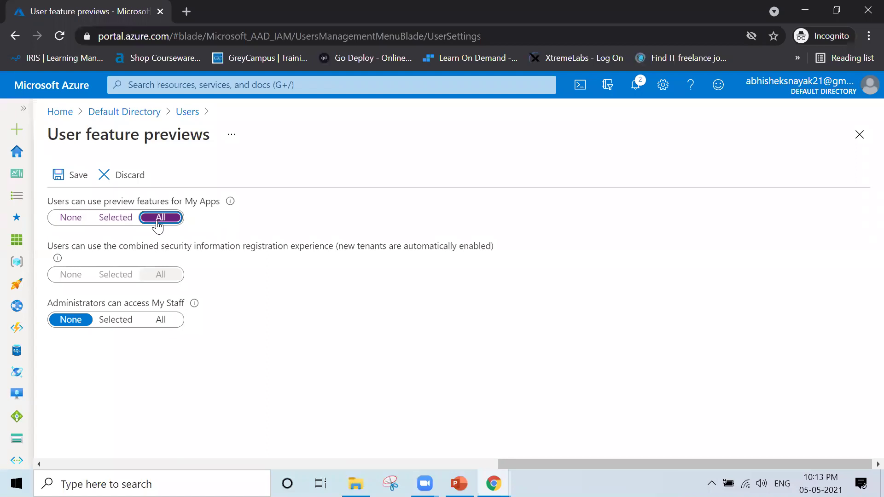
click(70, 218)
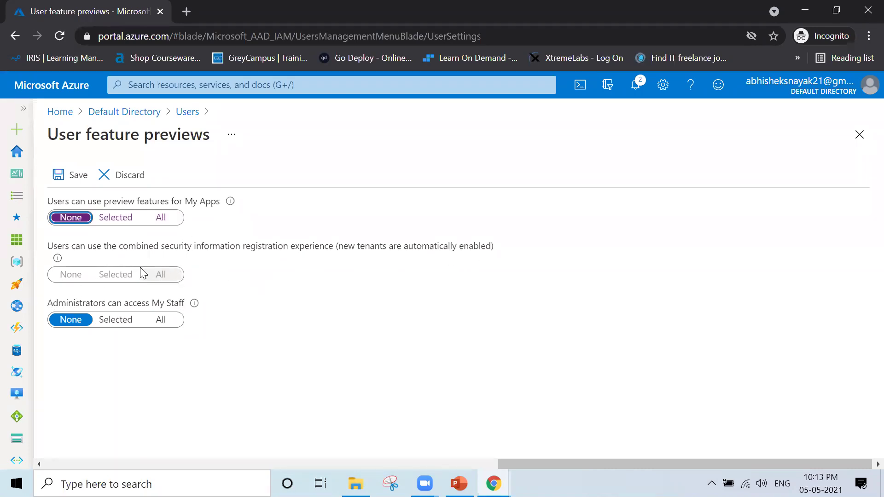
- Discard the unsaved My Apps preview changes, confirm with Yes, and close User feature previews
mouse_move(57, 260)
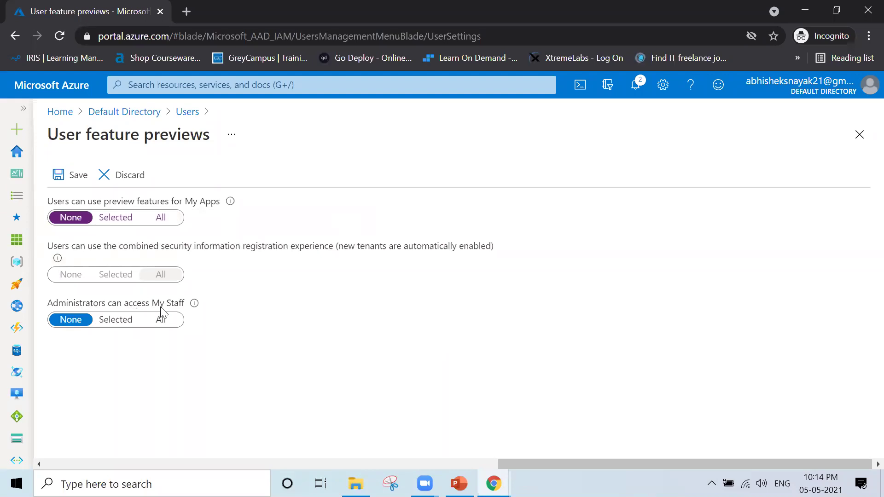
mouse_move(195, 308)
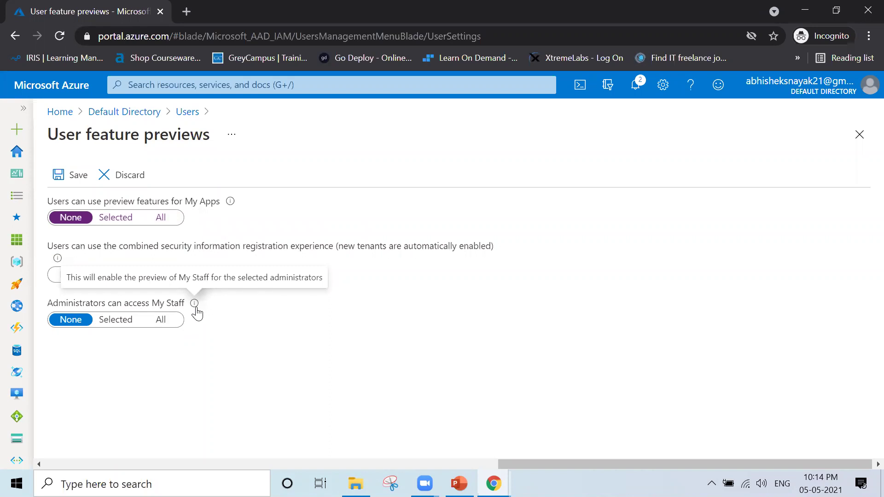
click(122, 185)
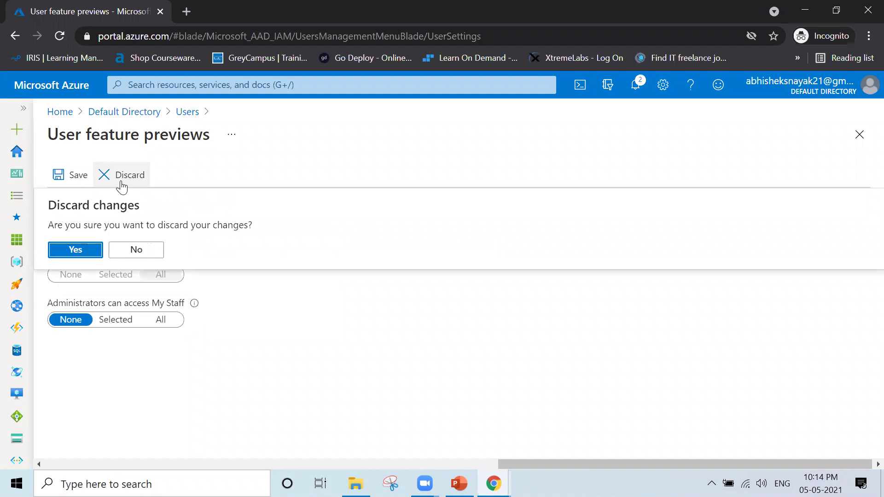
click(76, 250)
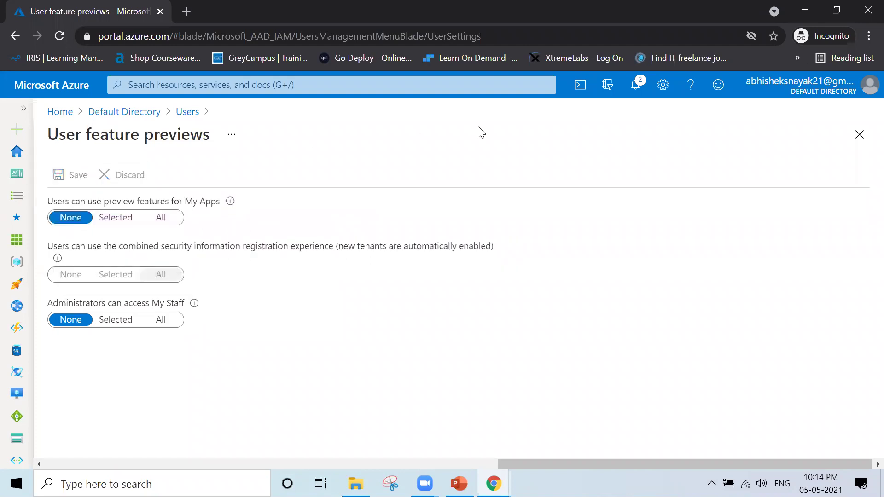
click(859, 134)
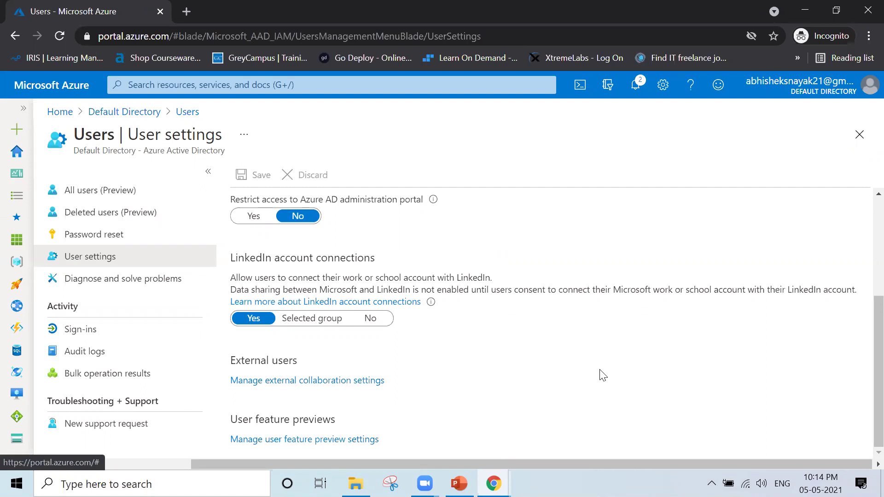
- Scroll up User settings and go to Diagnose and solve problems for Users
scroll(603, 375, up, 3)
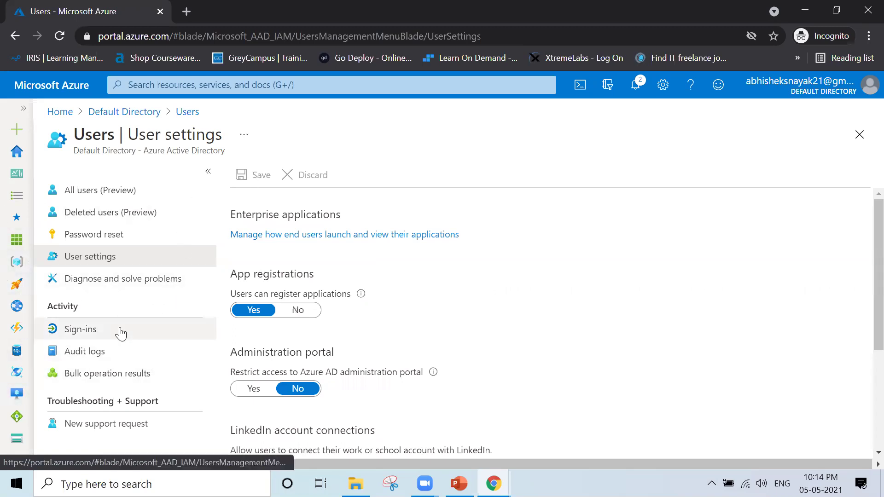
click(188, 290)
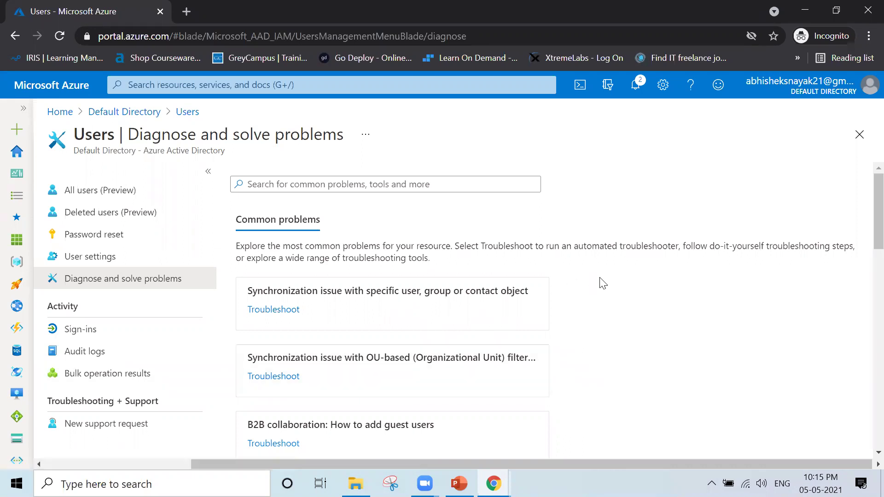
- Scan the common problems list, then open the Users Sign-ins log
scroll(621, 306, down, 12)
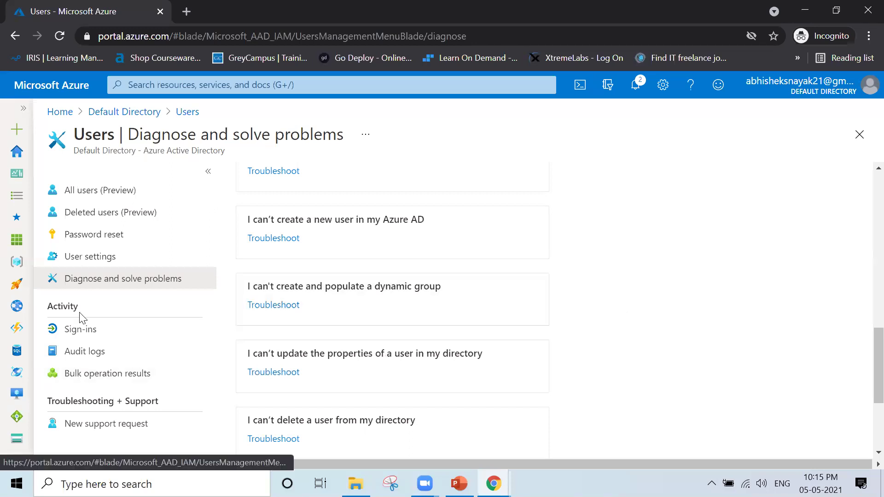
click(103, 333)
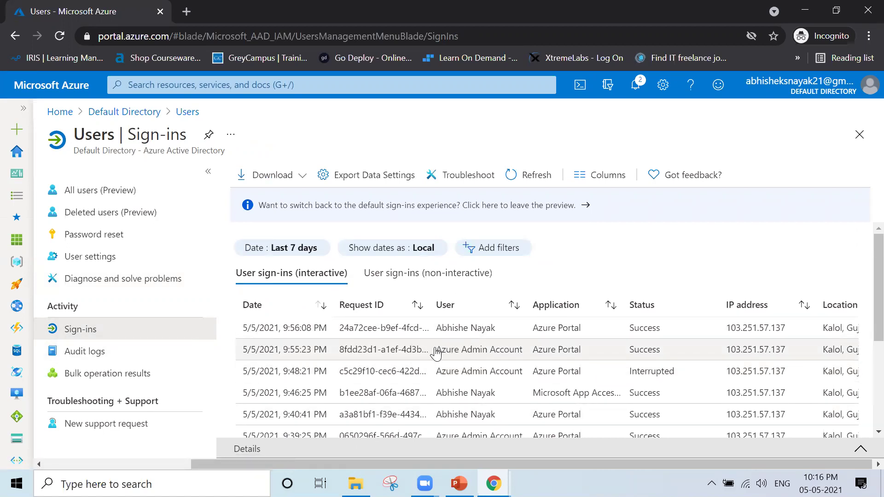
mouse_move(435, 350)
mouse_down()
mouse_move(516, 355)
mouse_move(430, 338)
mouse_up()
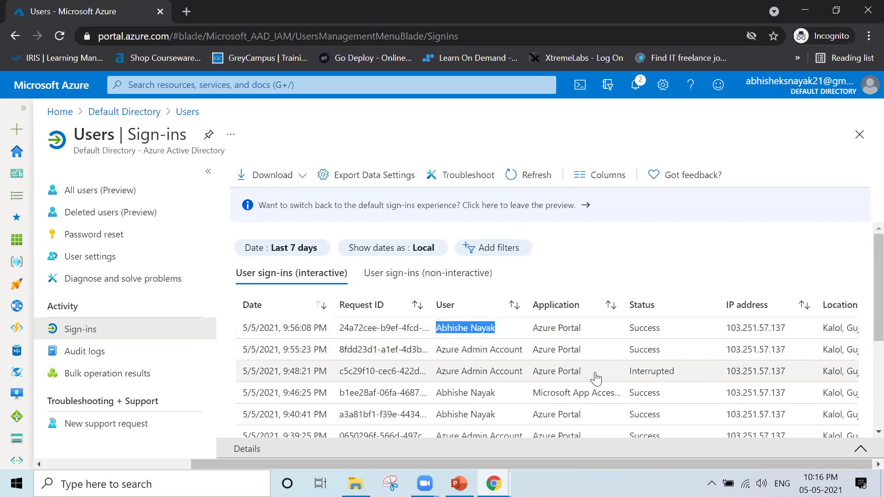
drag(686, 377, 616, 385)
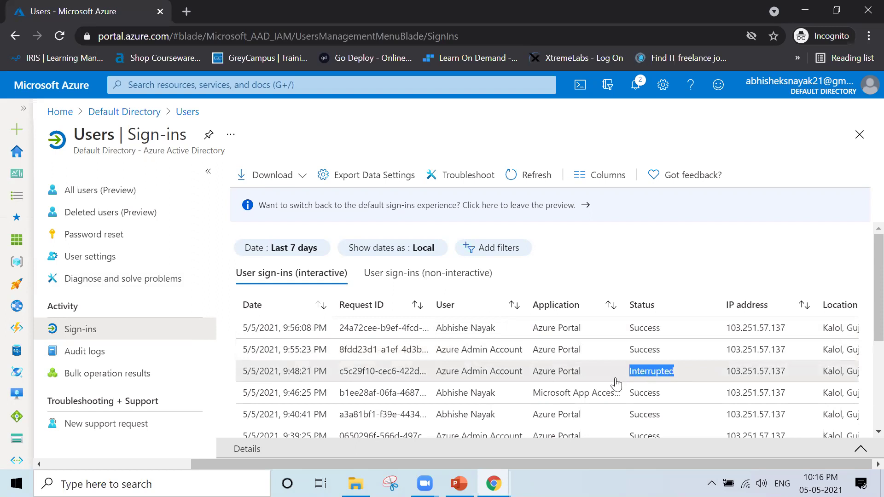
drag(725, 328, 792, 338)
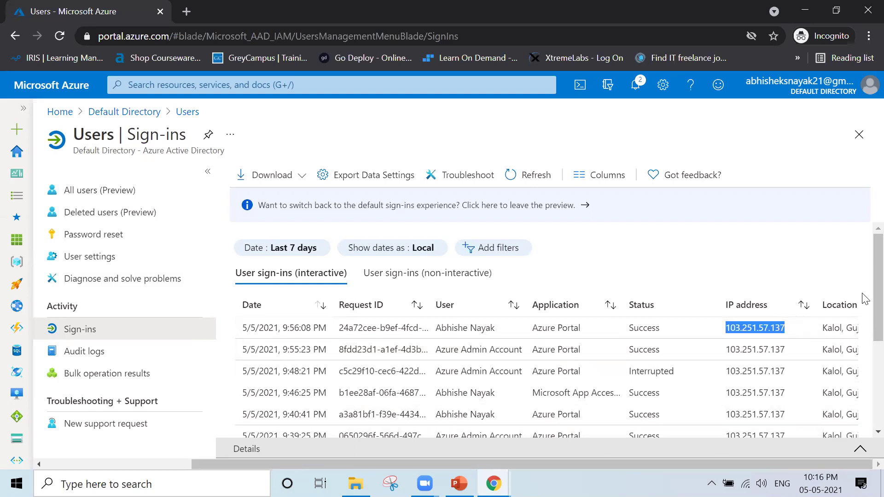
click(836, 277)
scroll(835, 276, down, 3)
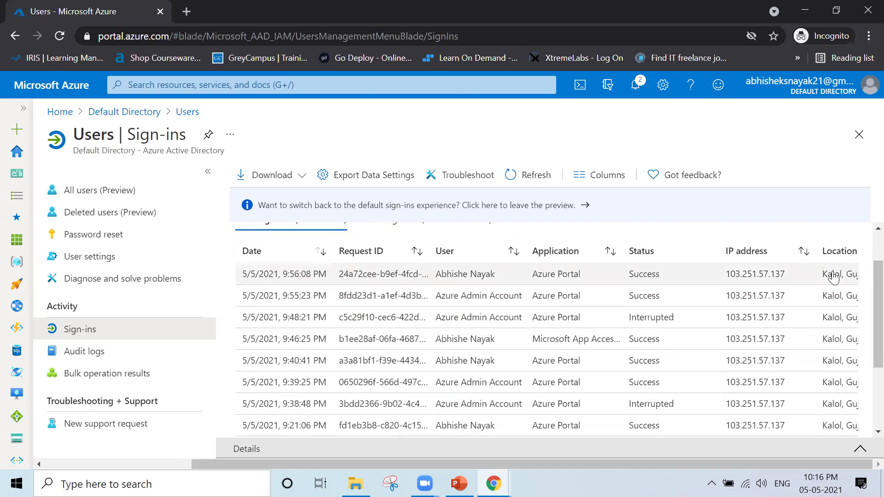
scroll(834, 276, down, 1)
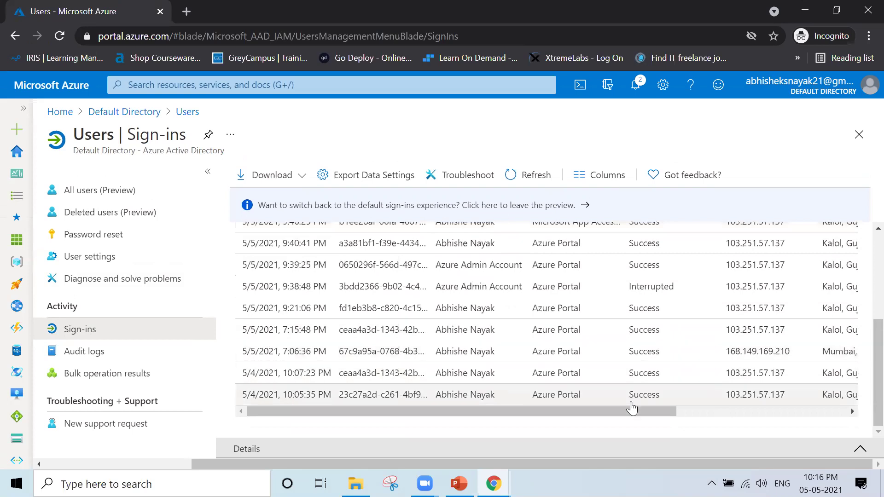
scroll(699, 415, right, 3)
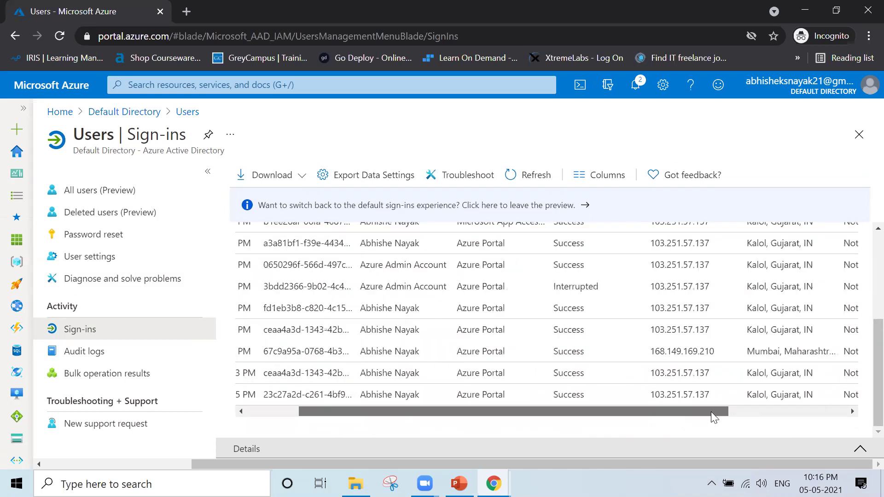
drag(686, 397, 761, 397)
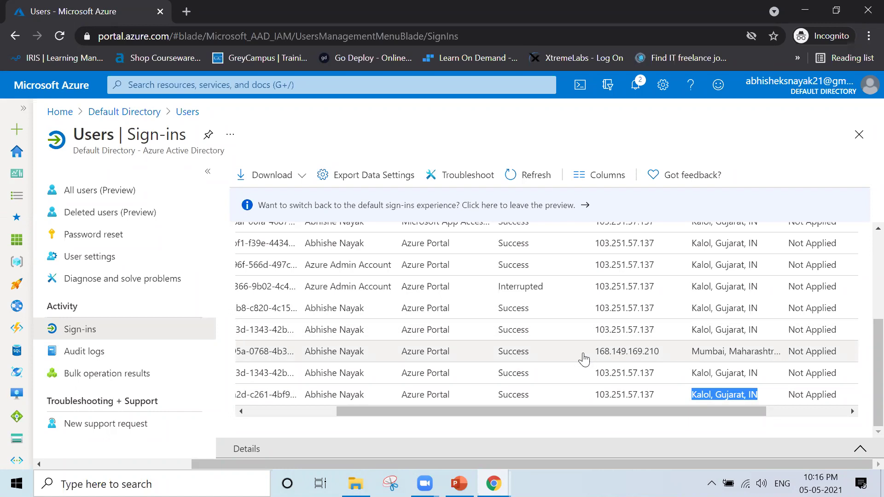
drag(574, 354, 841, 354)
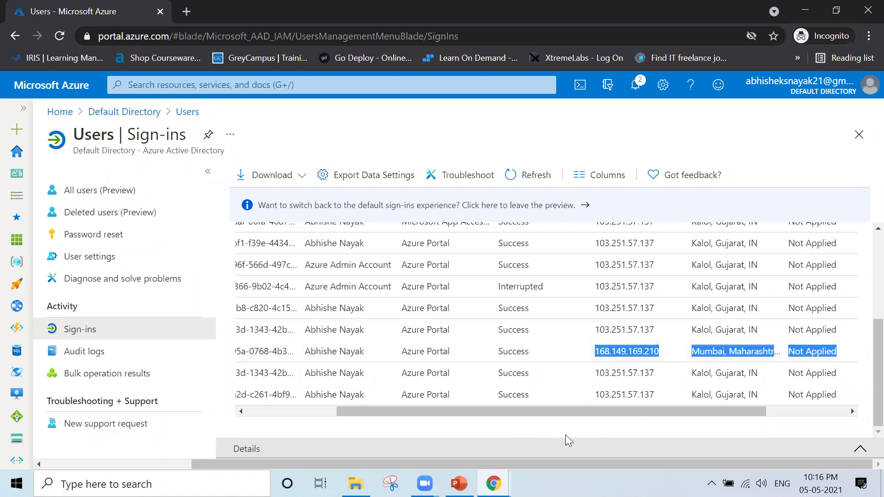
click(550, 424)
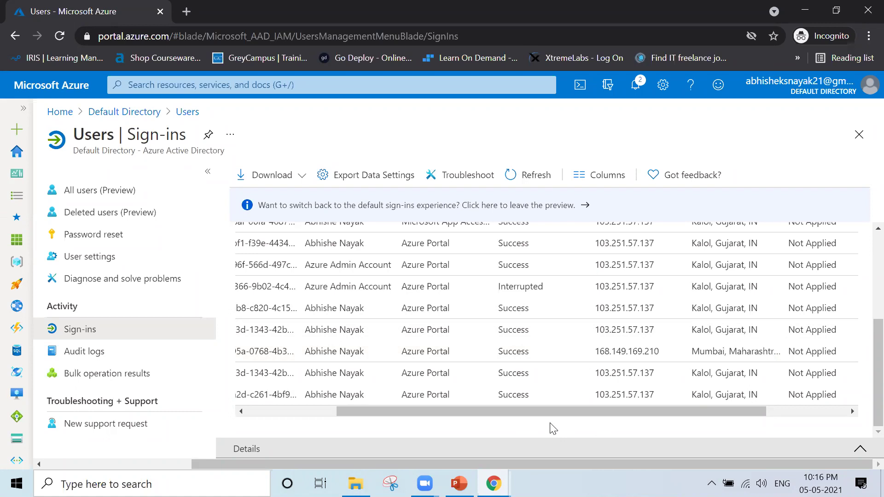
scroll(541, 283, up, 4)
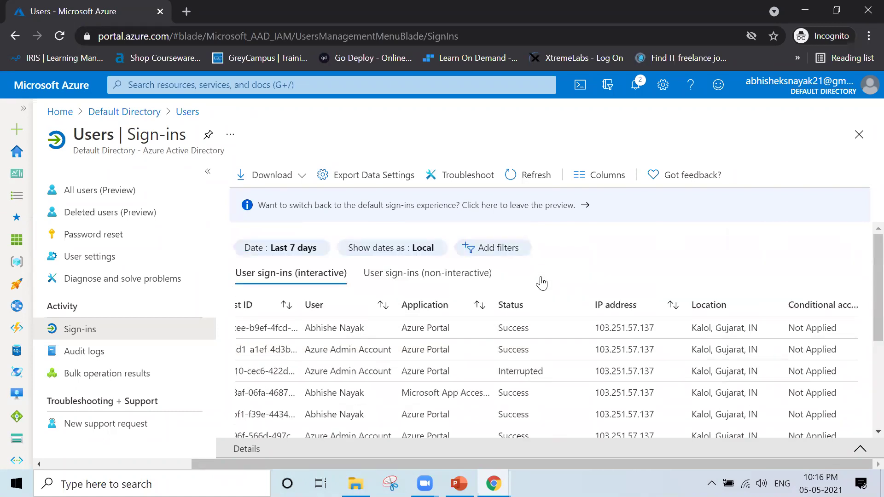
scroll(495, 375, left, 3)
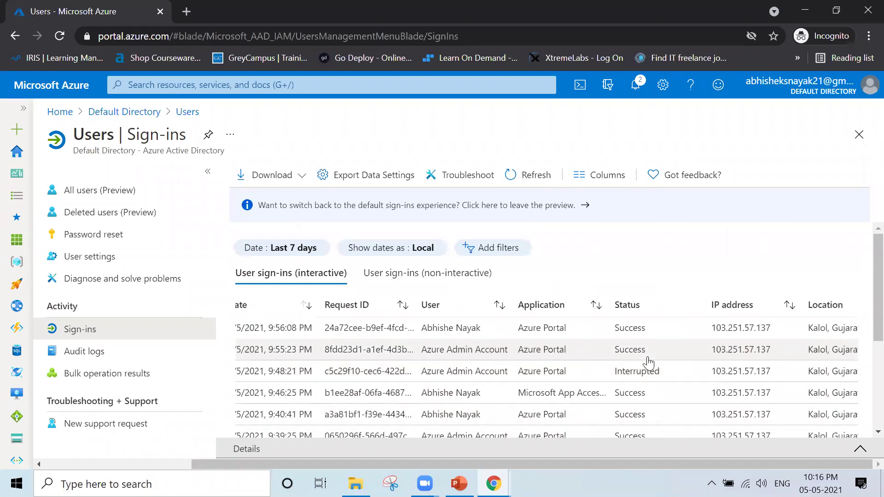
scroll(649, 363, right, 4)
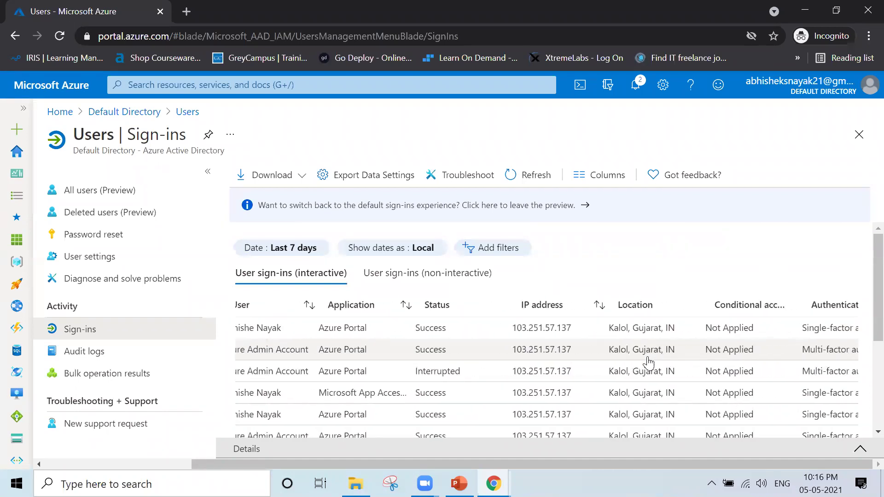
scroll(649, 364, left, 3)
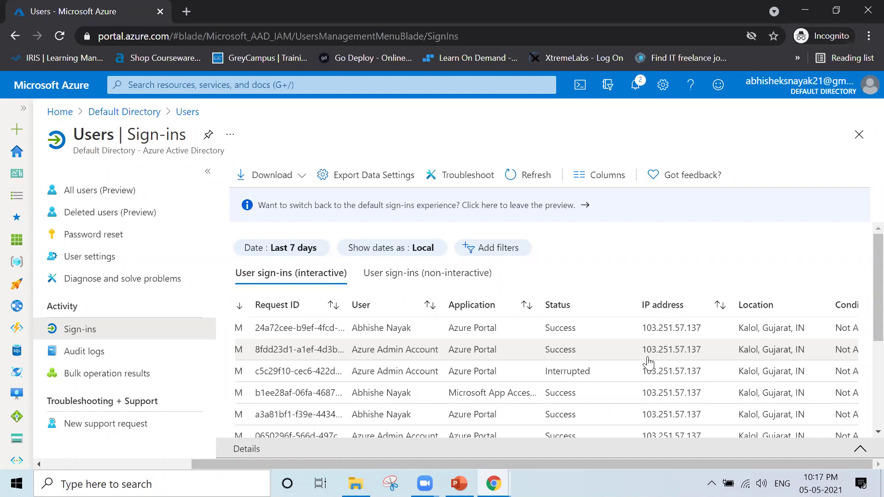
- In a new tab, search Google for 'what is my ip'
key(ctrl+t)
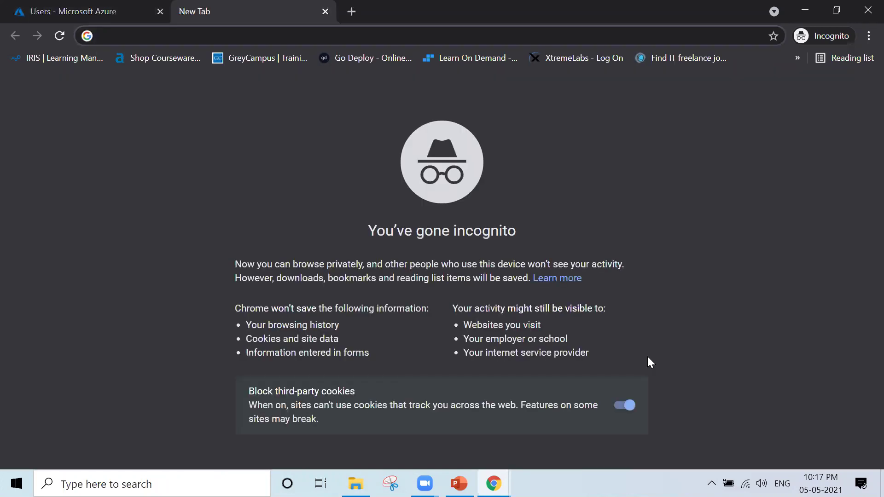
text(www.google.com)
key(Return)
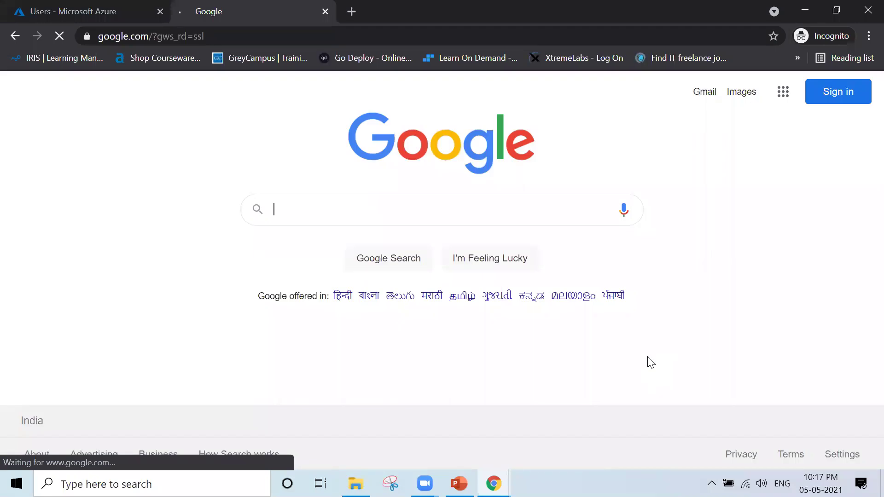
text(what is my ip)
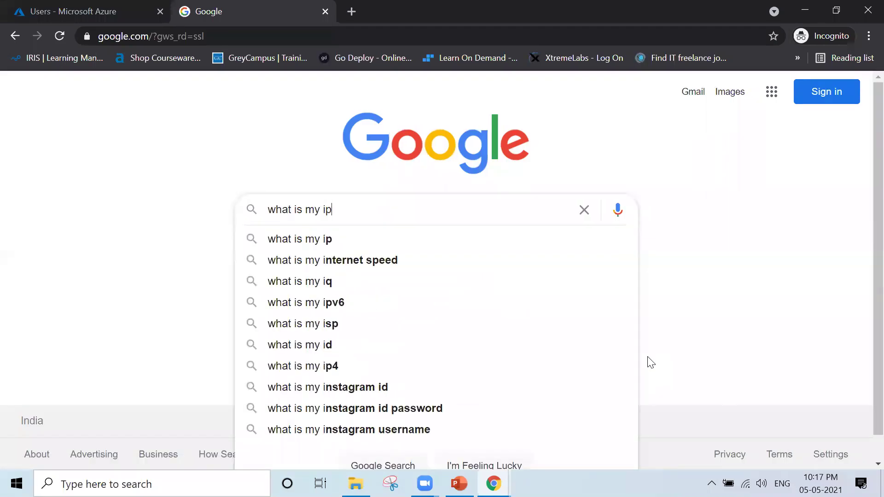
key(Return)
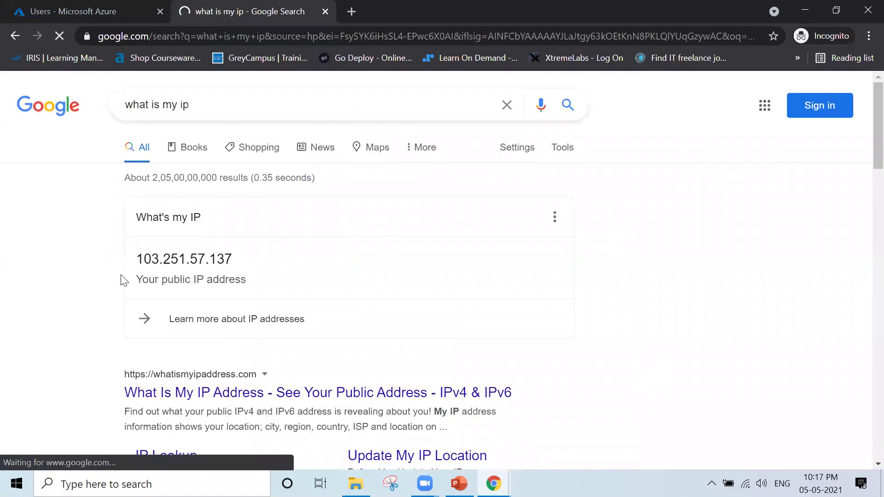
- Highlight the public IP shown in the result and return to the Azure Sign-ins tab
drag(139, 259, 251, 269)
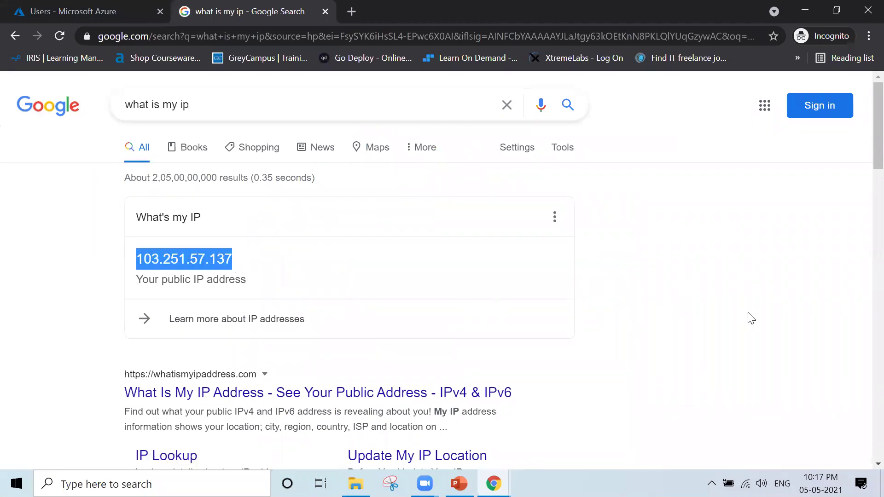
key(ctrl+Tab)
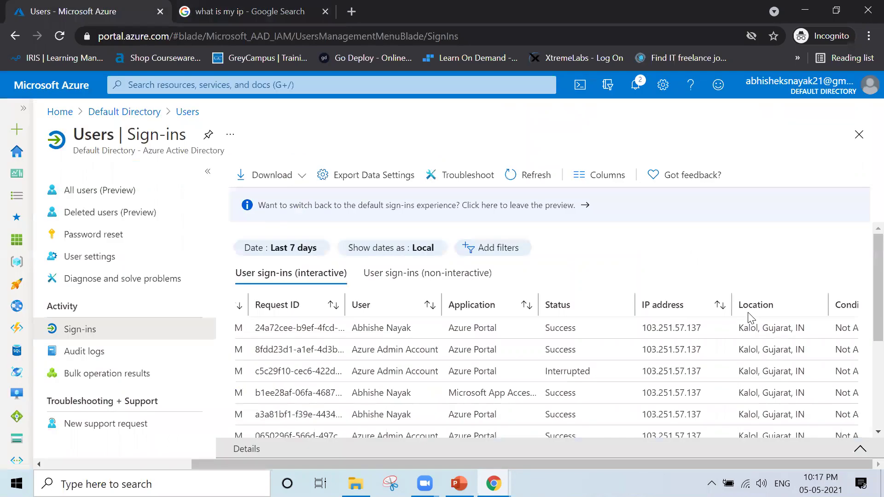
mouse_move(696, 327)
mouse_down()
mouse_move(663, 336)
mouse_move(709, 332)
mouse_up()
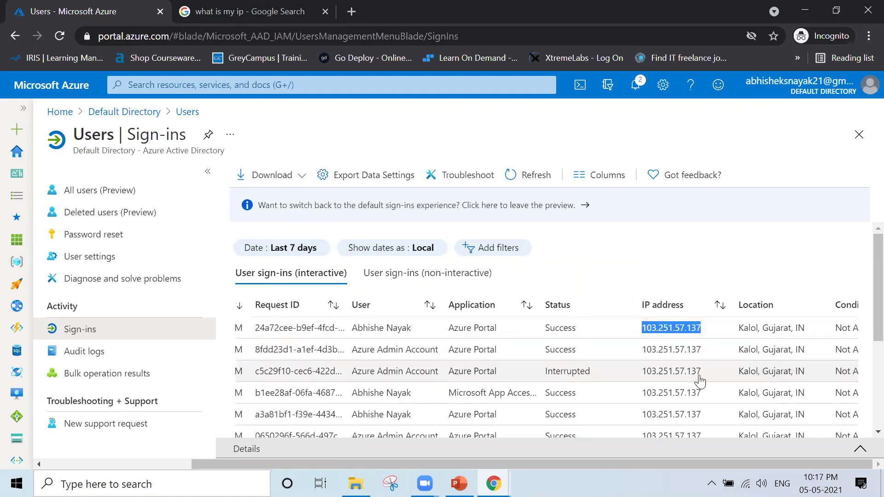
scroll(700, 380, down, 3)
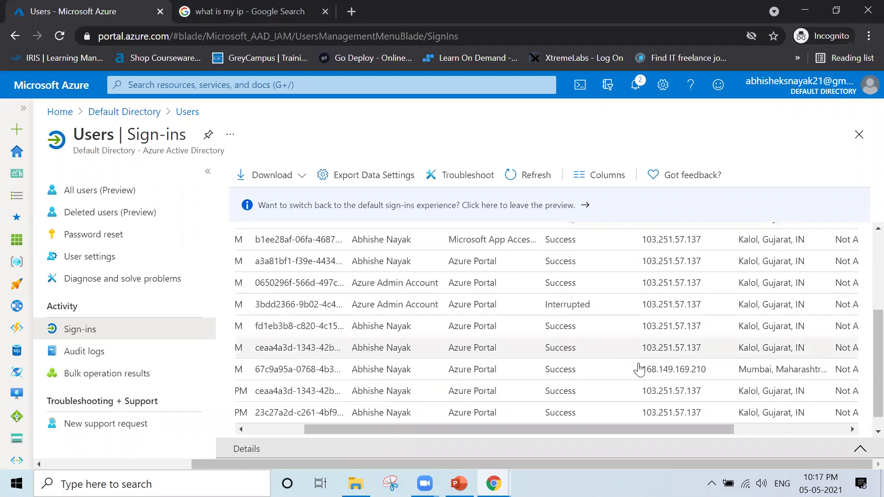
drag(640, 371, 821, 378)
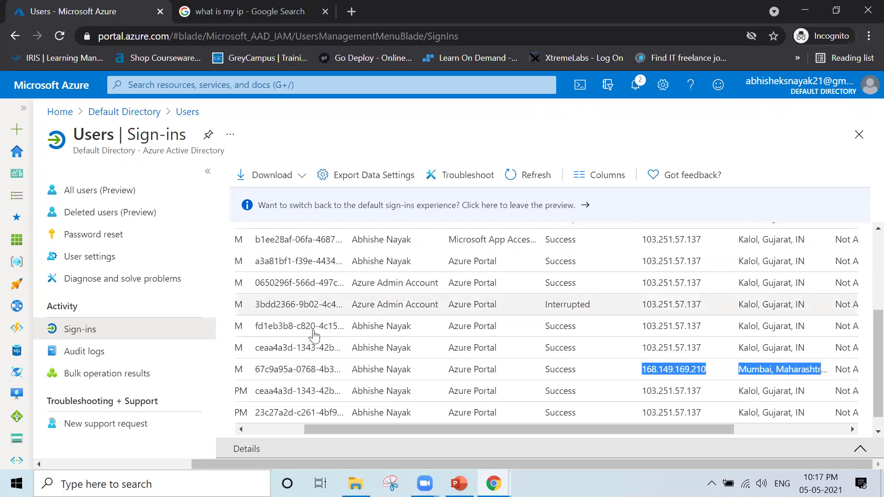
scroll(314, 336, left, 3)
scroll(314, 336, right, 1)
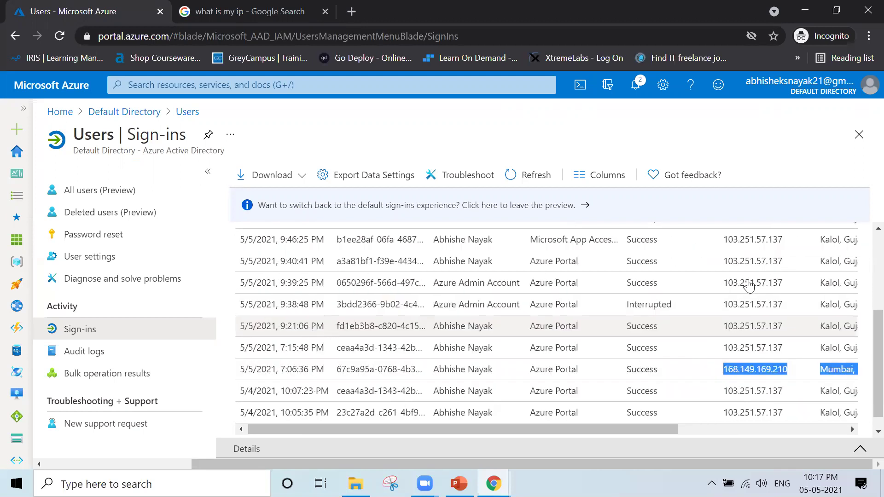
scroll(530, 352, up, 5)
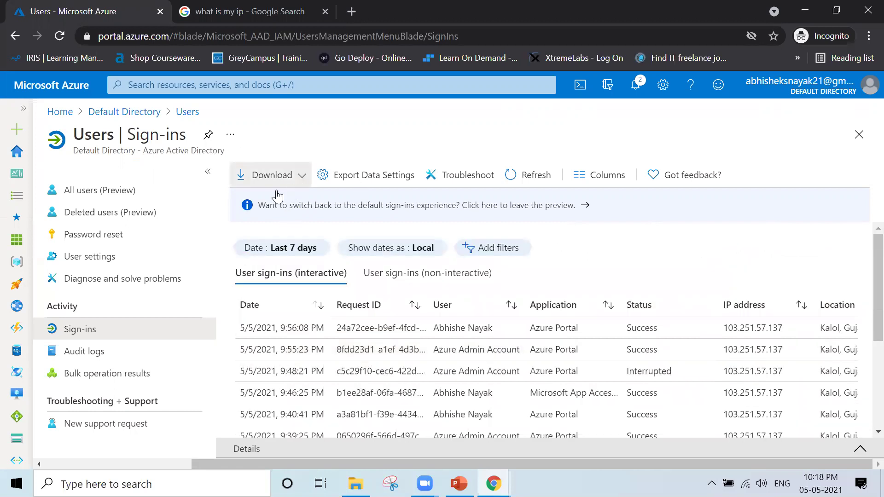
- Refresh the sign-ins list, check the Date custom interval option without applying, then open Audit logs
click(295, 179)
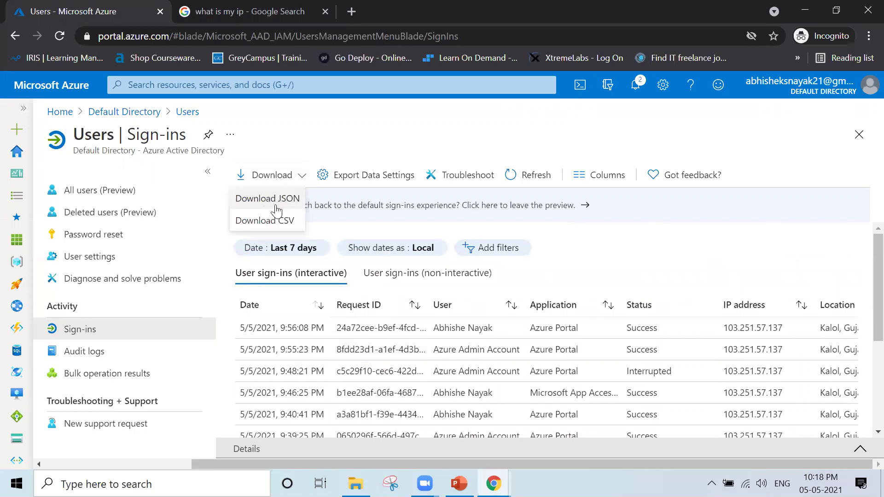
click(532, 183)
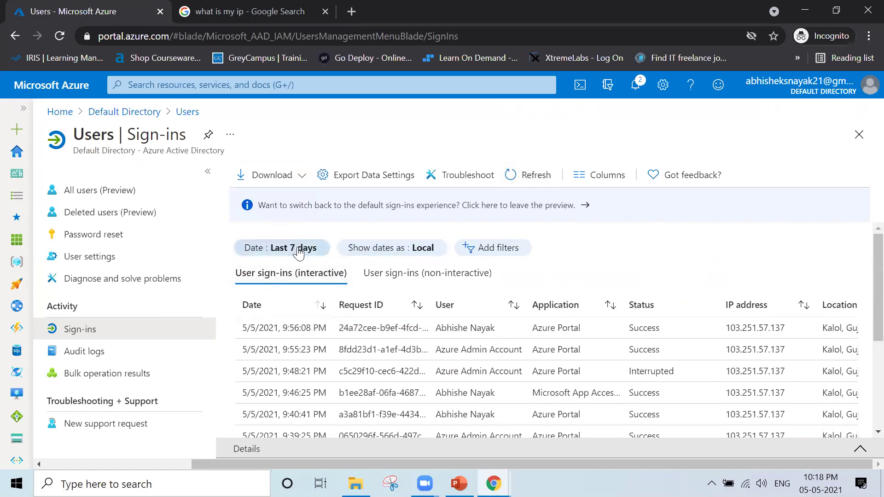
click(312, 255)
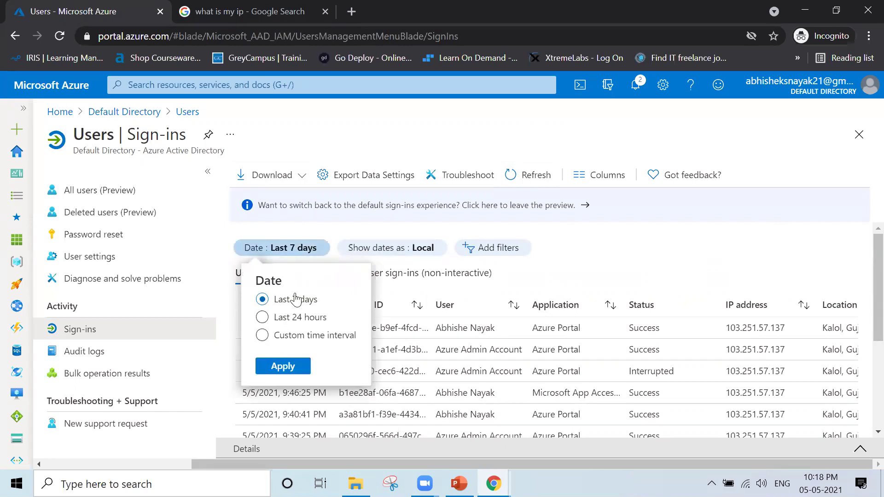
click(291, 338)
click(587, 254)
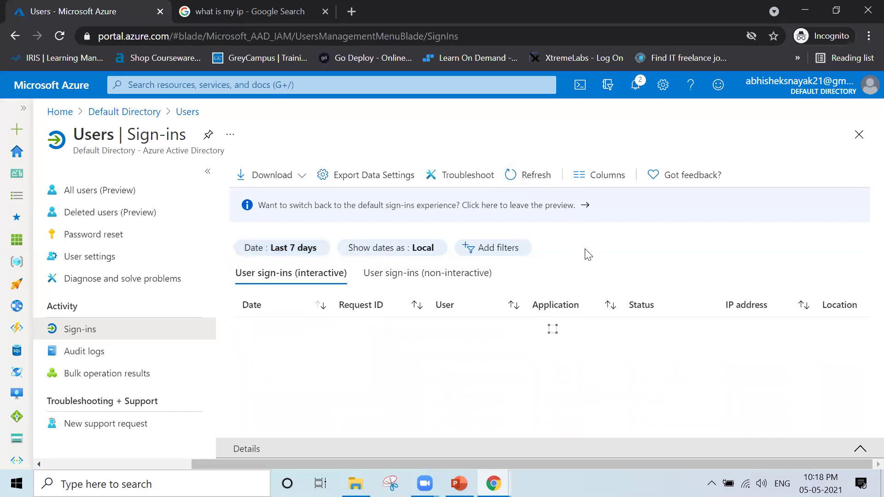
click(115, 360)
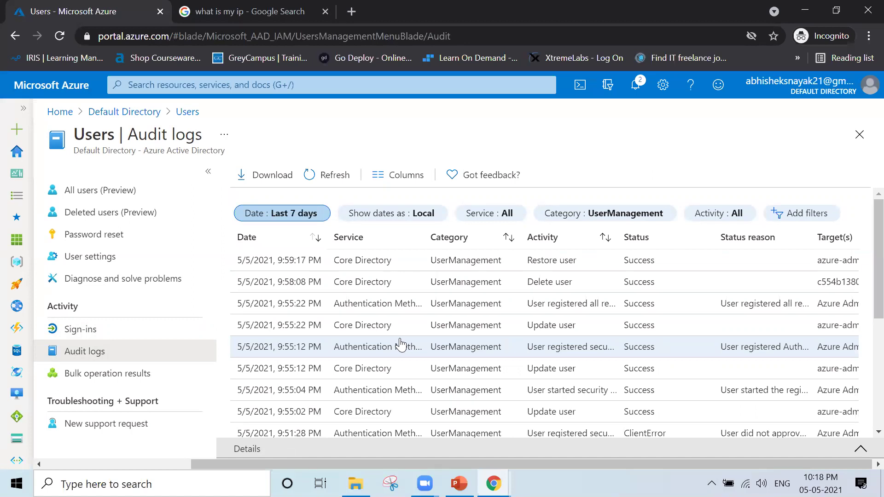
scroll(400, 345, down, 5)
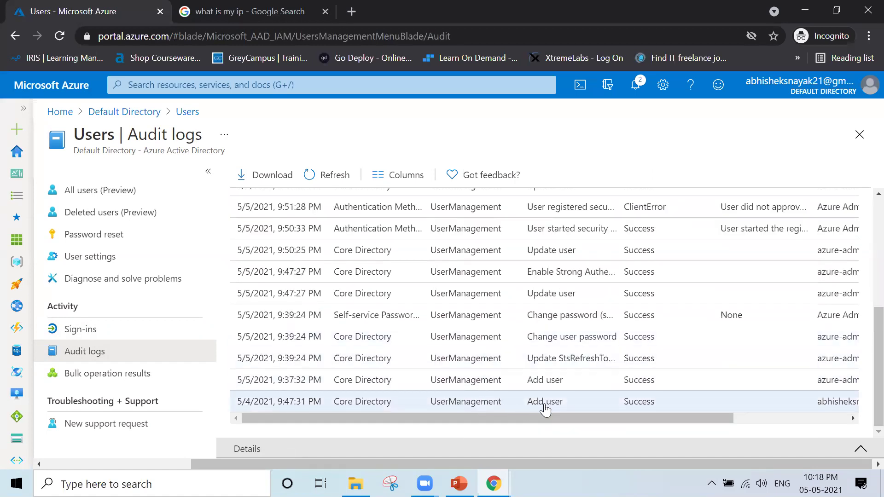
drag(567, 405, 520, 407)
drag(564, 382, 526, 382)
drag(521, 341, 625, 345)
drag(521, 295, 586, 296)
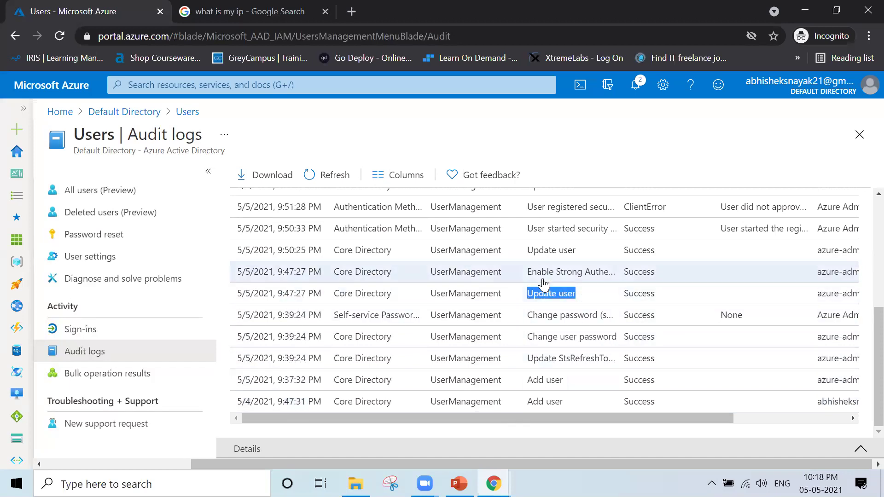
click(531, 272)
drag(531, 275, 617, 279)
scroll(617, 279, up, 2)
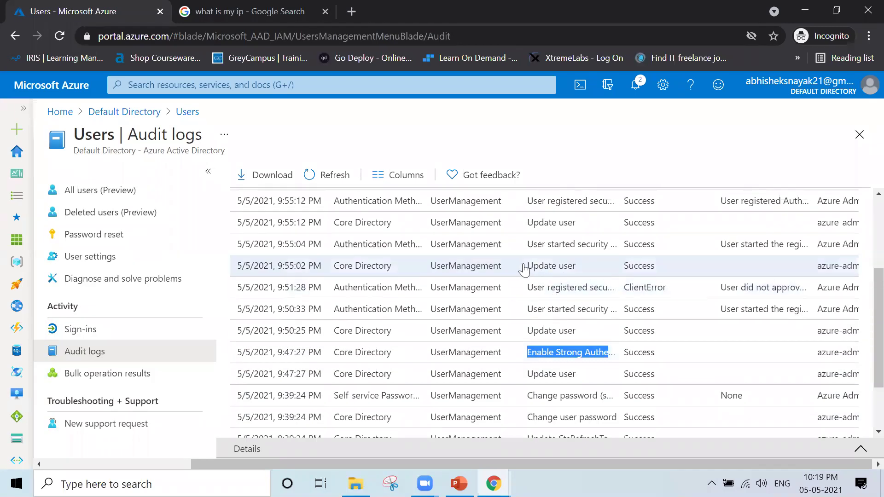
click(663, 250)
drag(663, 250, 618, 247)
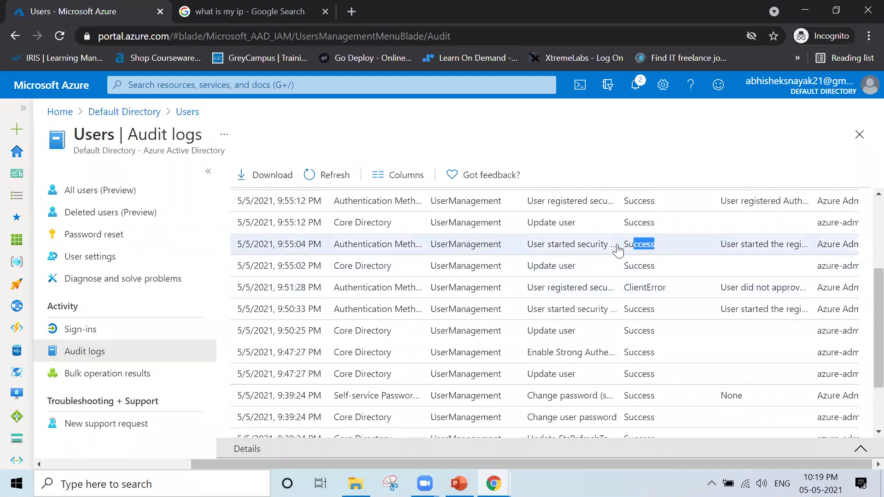
click(639, 290)
double_click(639, 290)
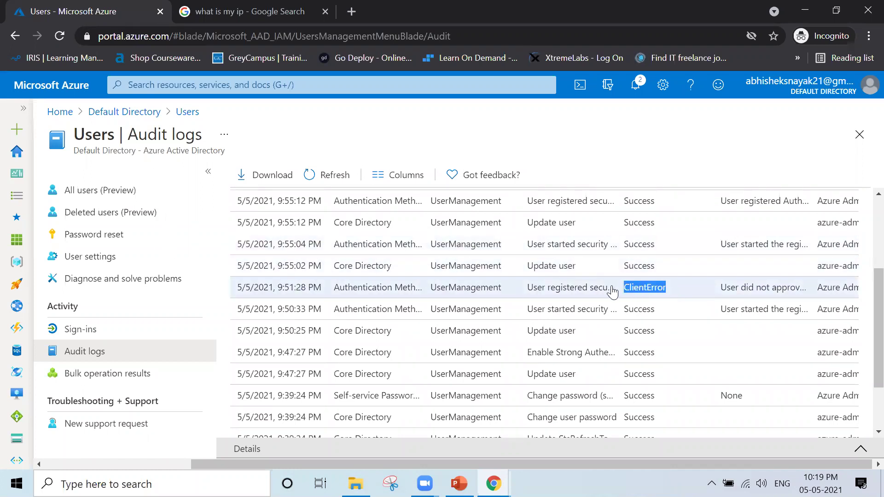
scroll(612, 291, up, 3)
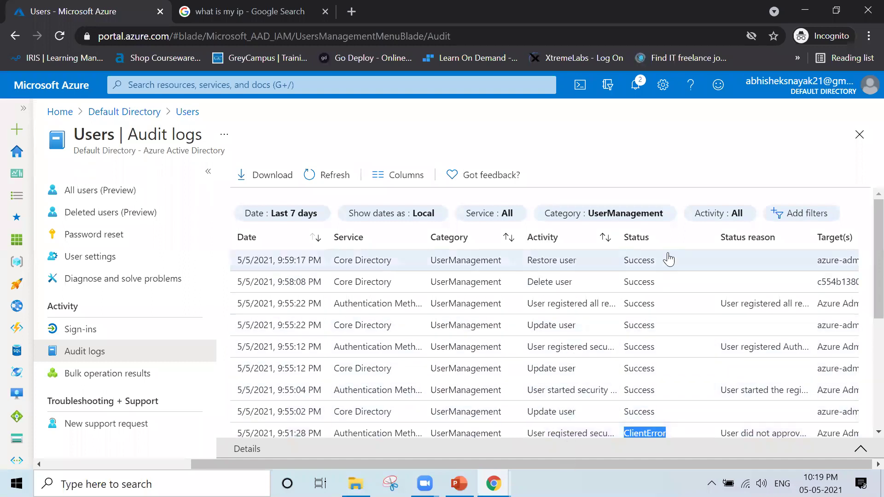
scroll(661, 381, down, 5)
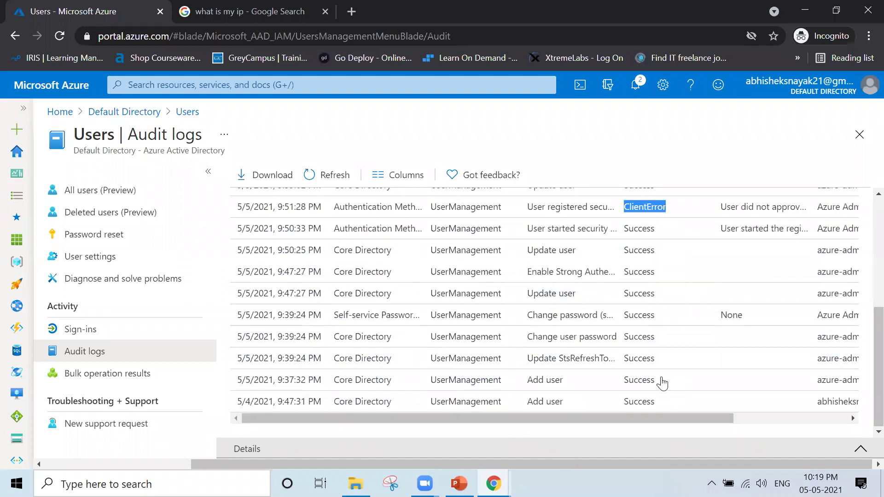
drag(637, 417, 656, 417)
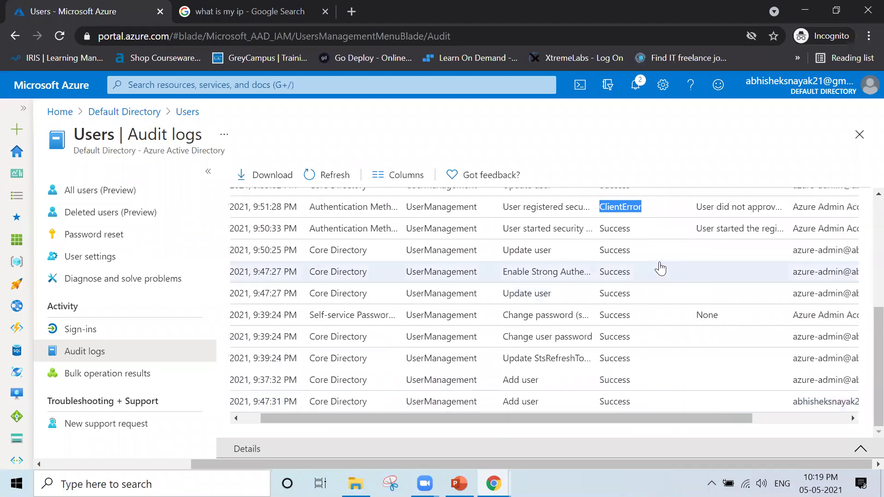
scroll(661, 269, up, 5)
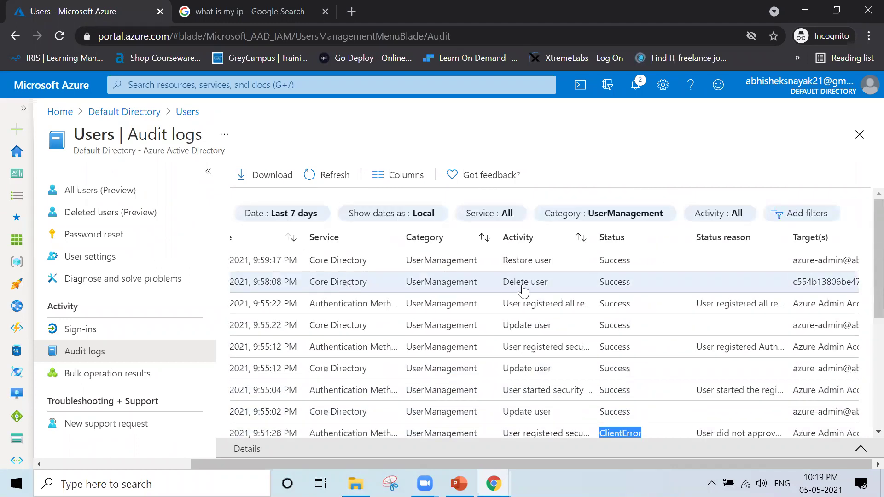
drag(558, 284, 498, 285)
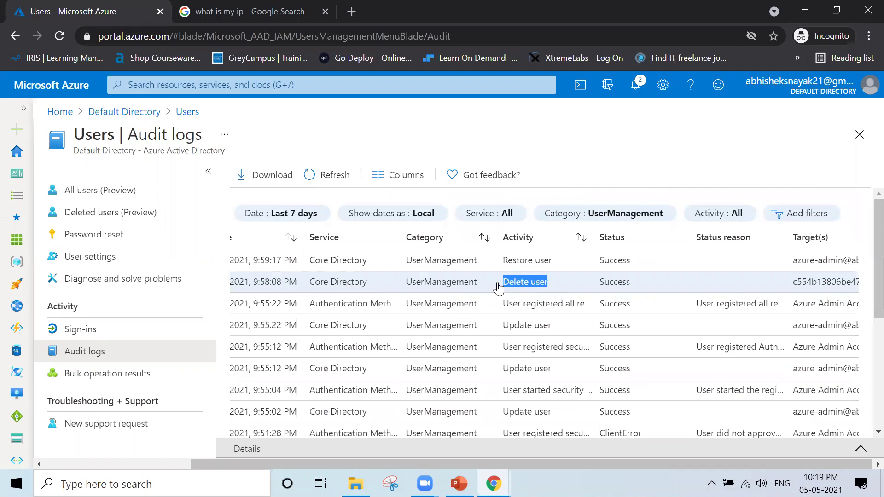
drag(559, 262, 495, 270)
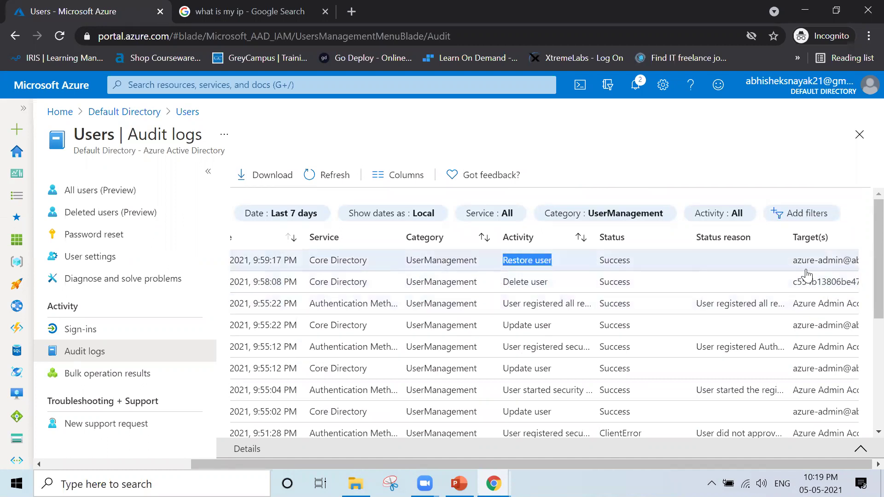
drag(789, 262, 750, 267)
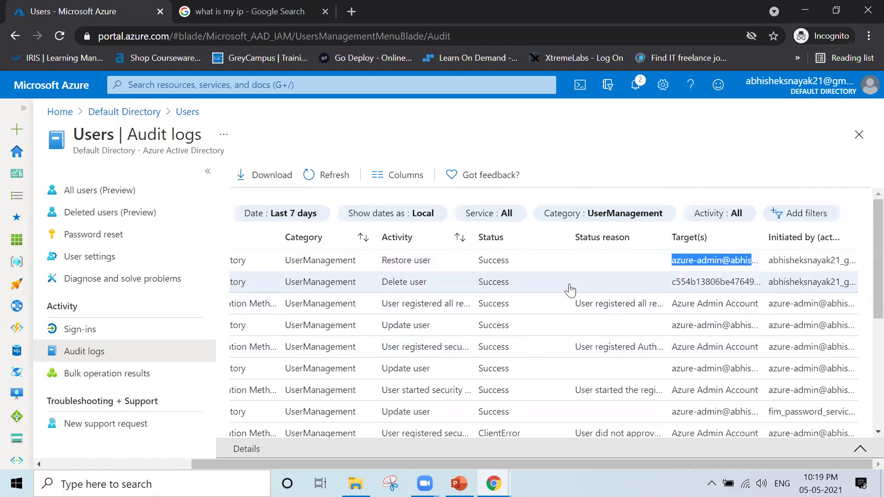
scroll(285, 327, left, 3)
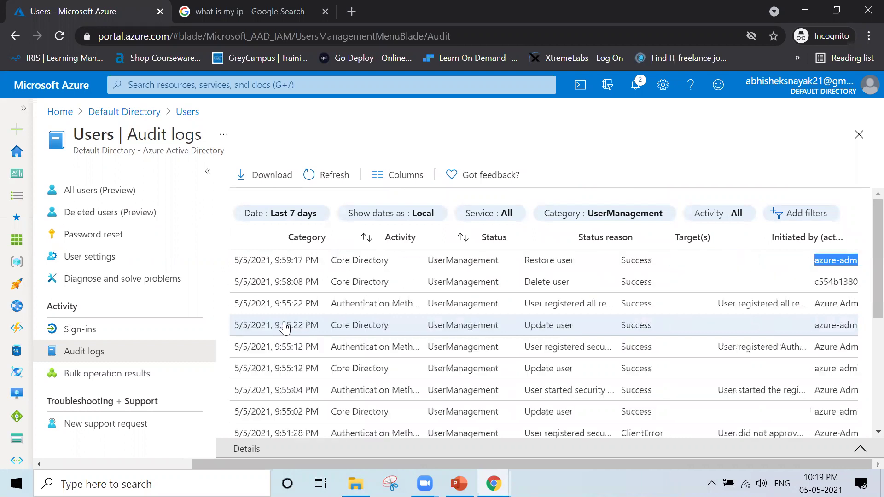
scroll(285, 328, right, 1)
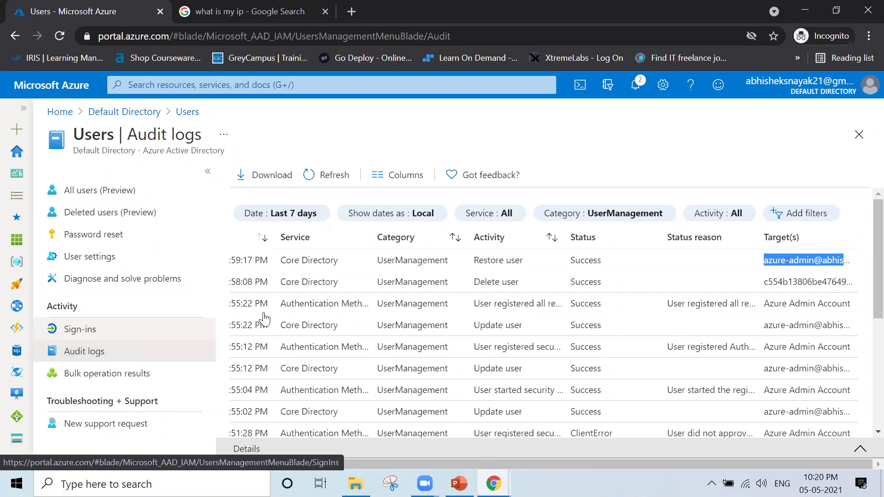
key(ctrl+plus)
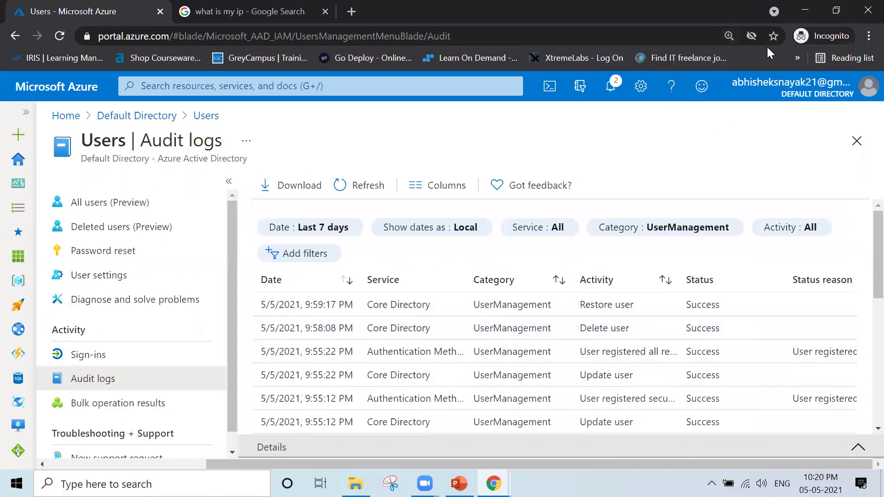
key(ctrl+minus)
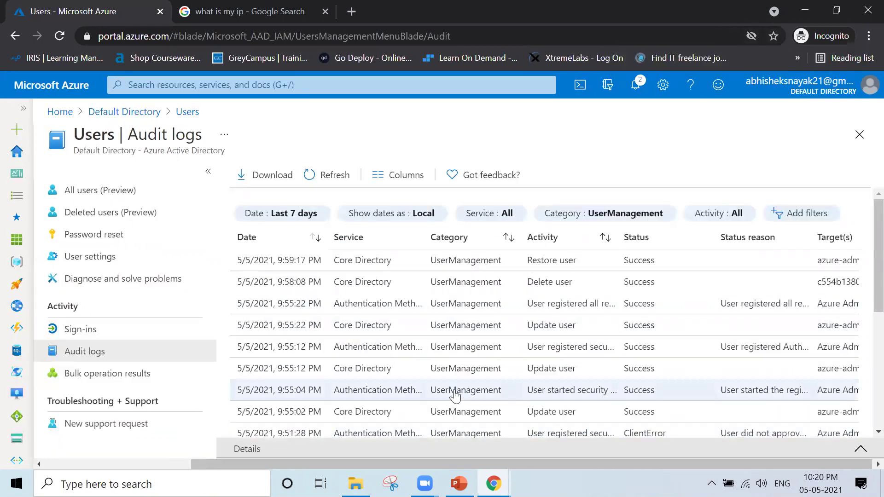
- Inspect the 9:55:04 PM and Restore user audit entry details, then return to the Sign-ins log
click(454, 391)
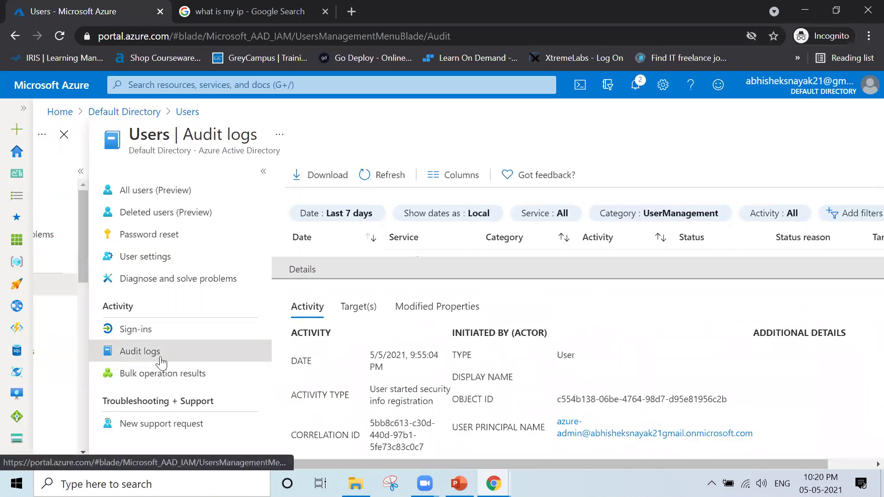
click(186, 339)
click(154, 361)
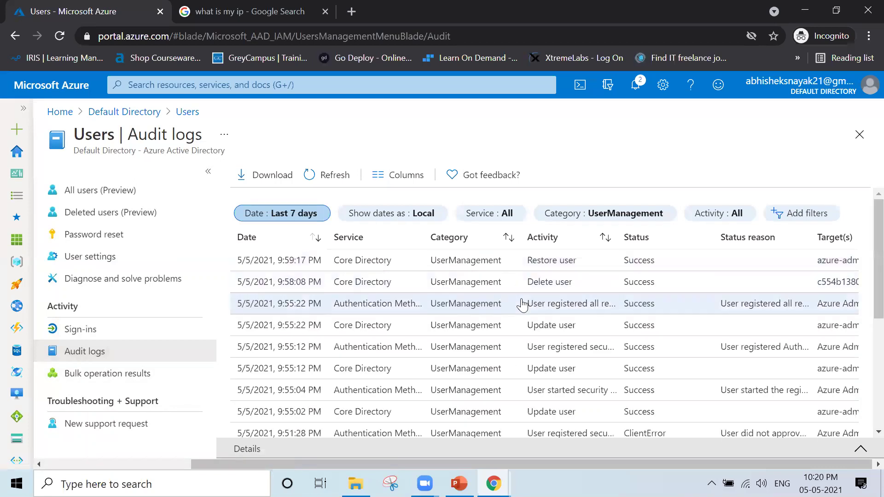
click(587, 266)
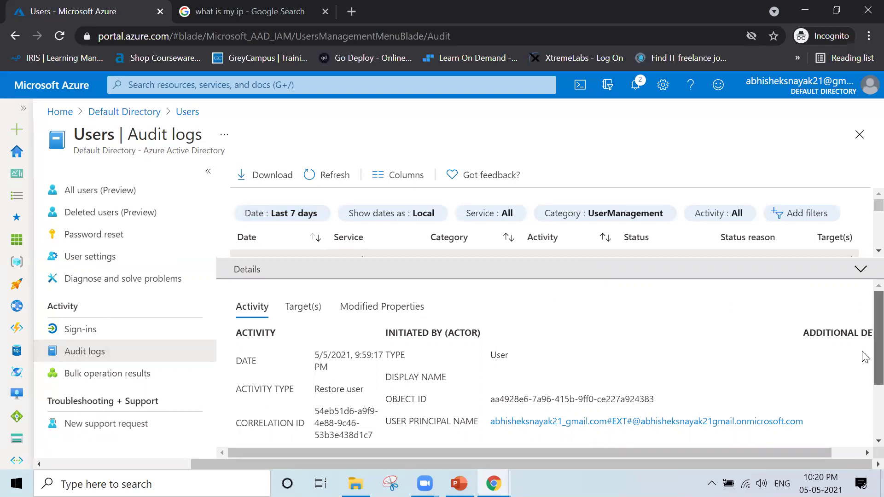
scroll(864, 358, down, 2)
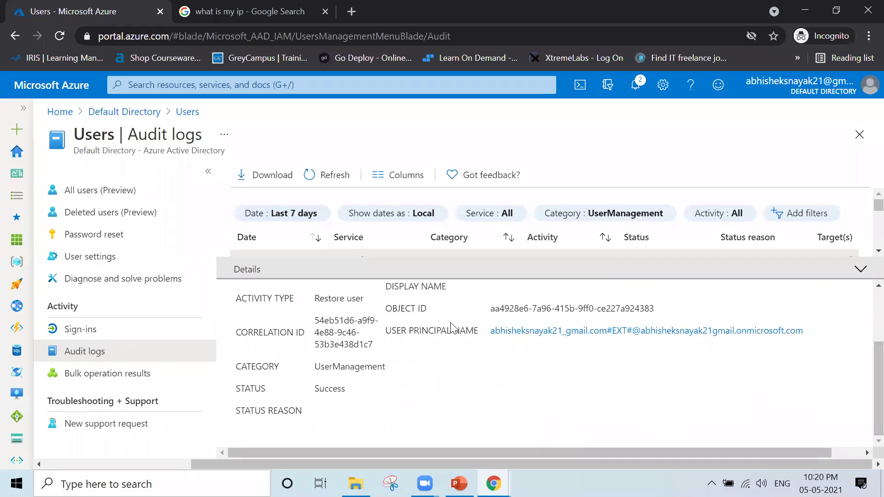
click(76, 329)
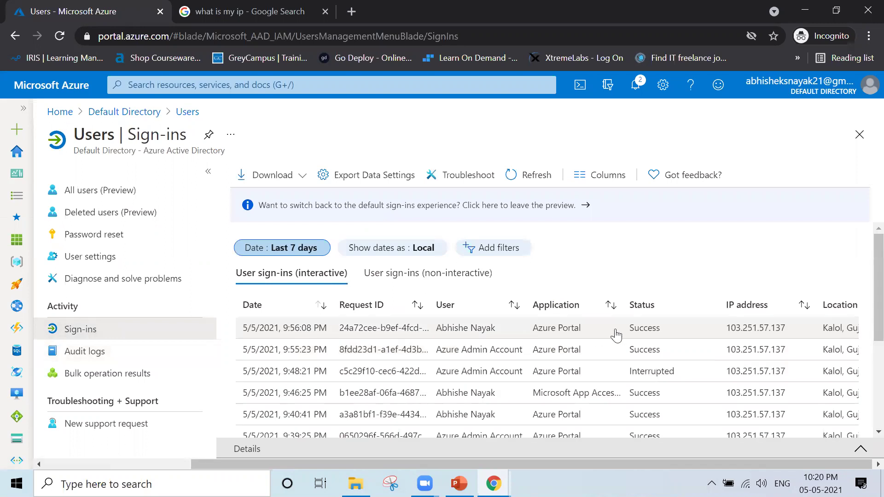
- Open the 9:56:08 PM sign-in's details and highlight its user agent and Browser client app
click(615, 335)
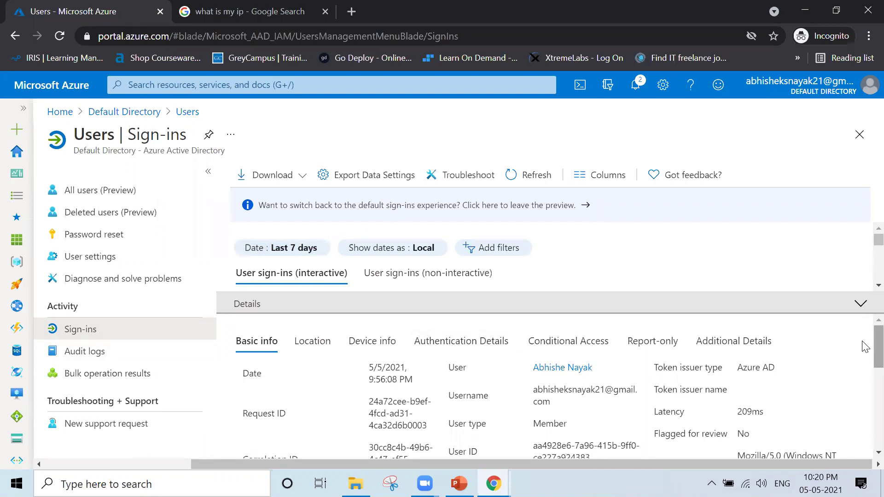
scroll(865, 346, down, 3)
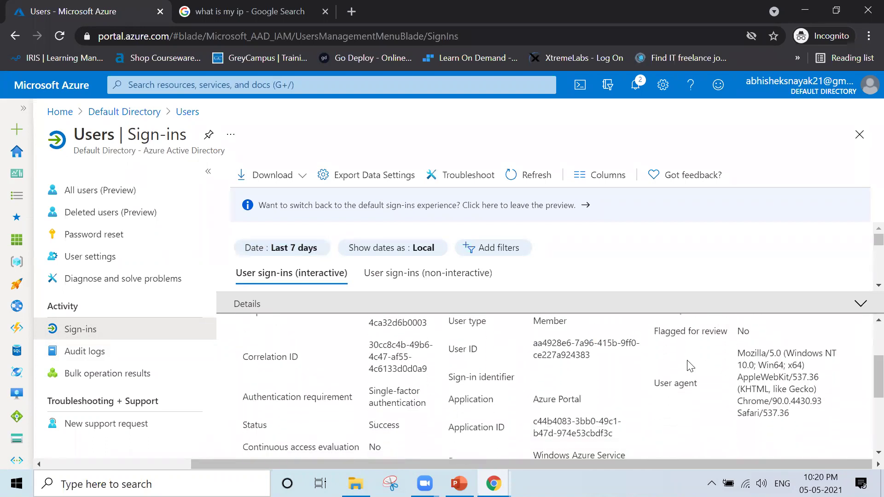
drag(759, 357, 808, 418)
click(808, 418)
scroll(610, 419, down, 5)
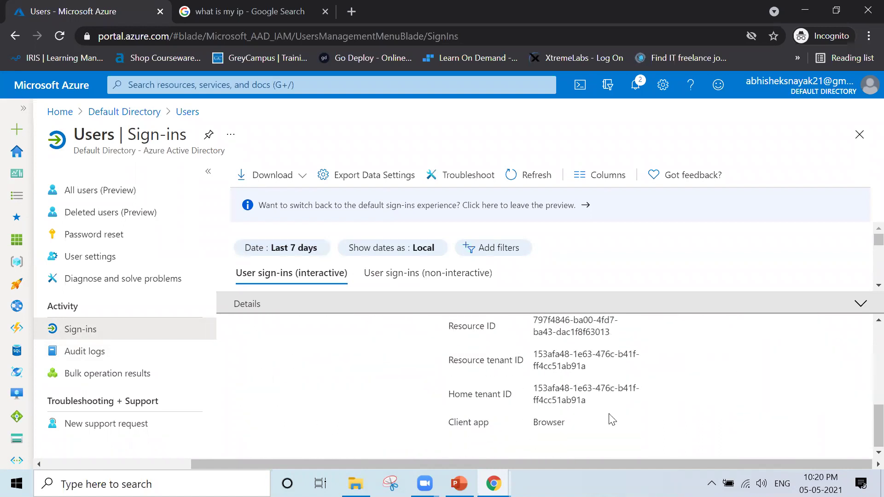
drag(576, 425, 510, 420)
click(401, 390)
- Highlight the sign-in's Success status, user display name, username and date
scroll(397, 386, up, 2)
scroll(396, 386, up, 1)
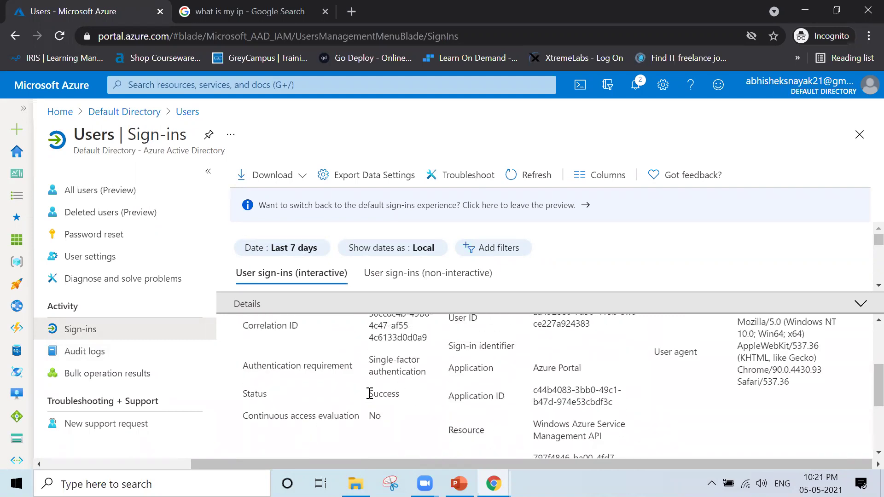
double_click(382, 394)
scroll(368, 369, up, 1)
scroll(541, 371, up, 4)
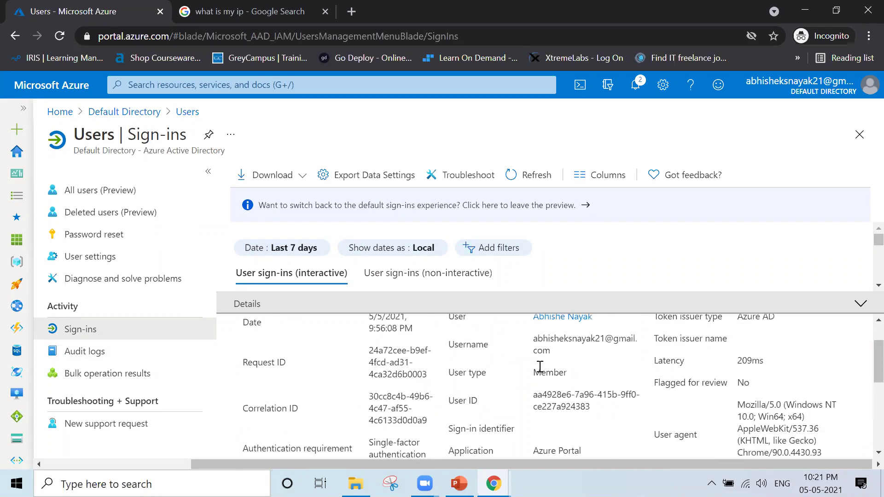
triple_click(539, 369)
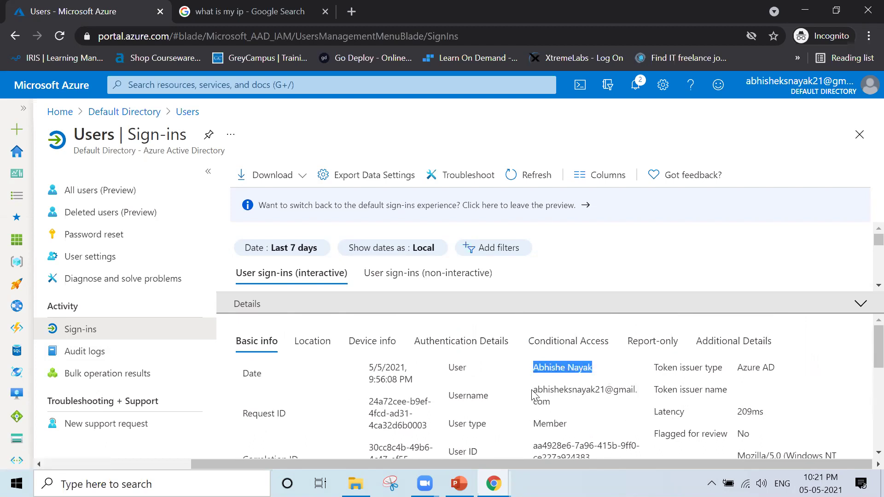
drag(532, 392, 562, 408)
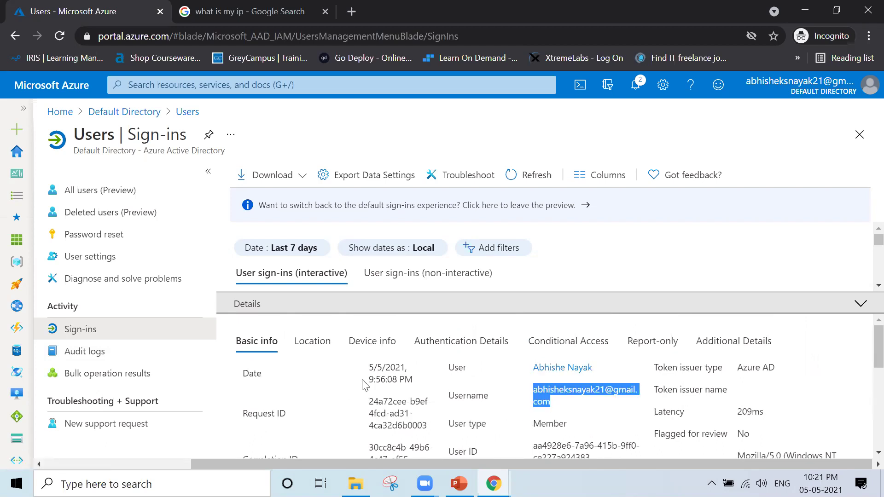
drag(368, 365, 416, 386)
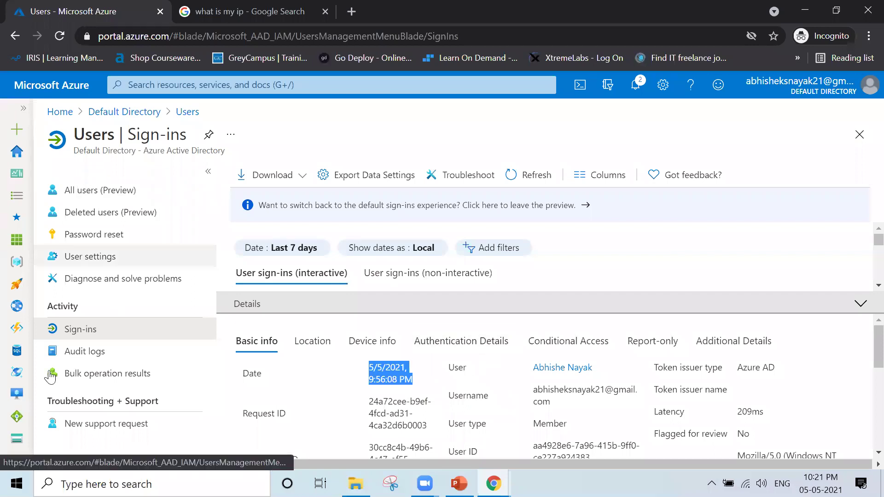
- Show and refresh the users' Bulk operation results, which list no data
click(168, 376)
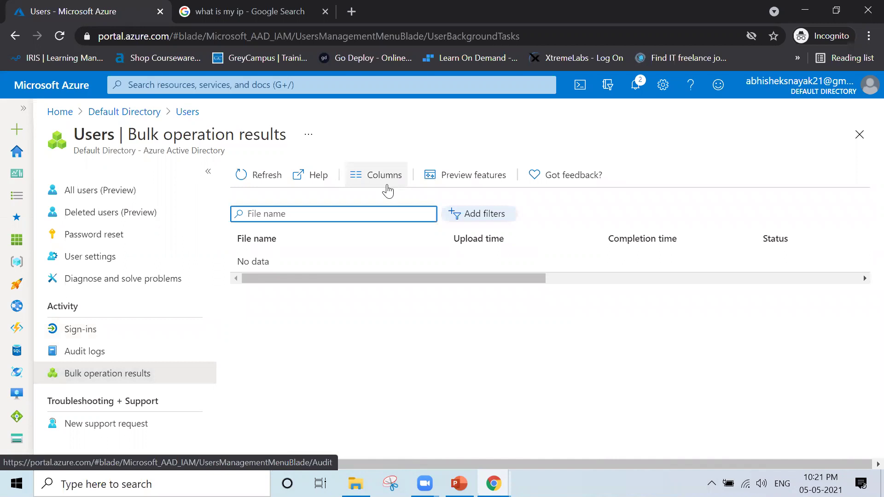
click(255, 175)
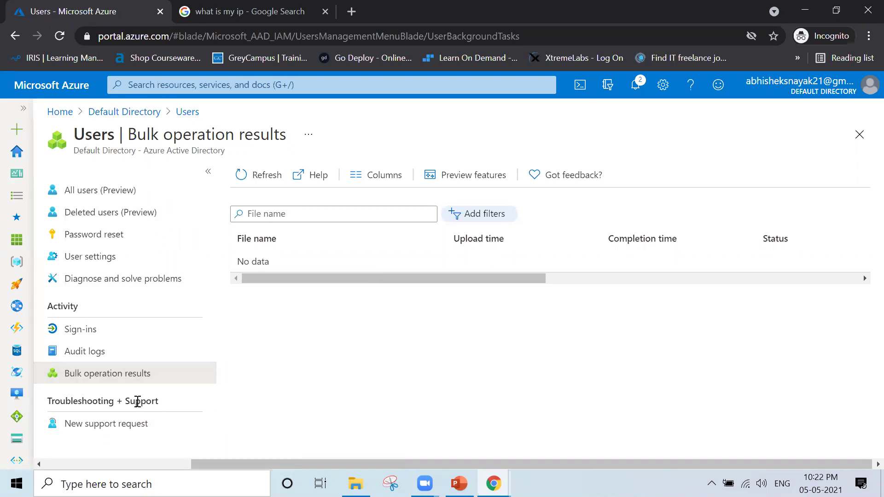
- Start a new support request and keep Technical as the issue type
click(162, 424)
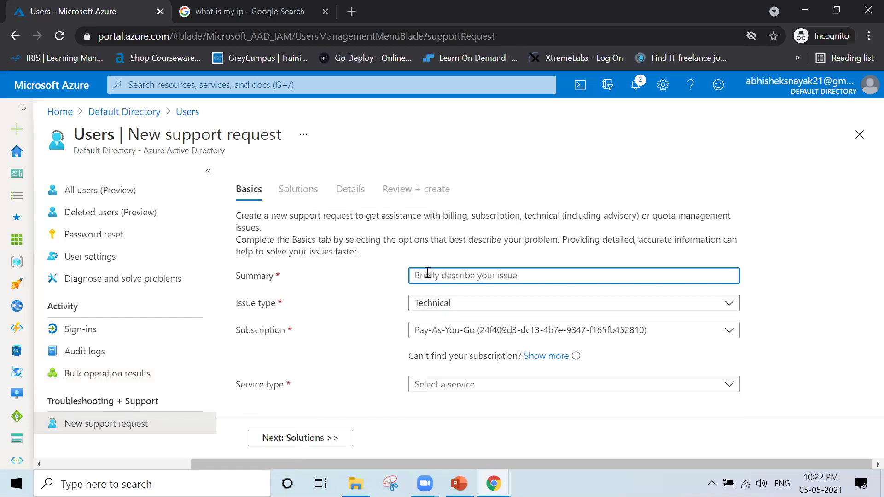
click(522, 303)
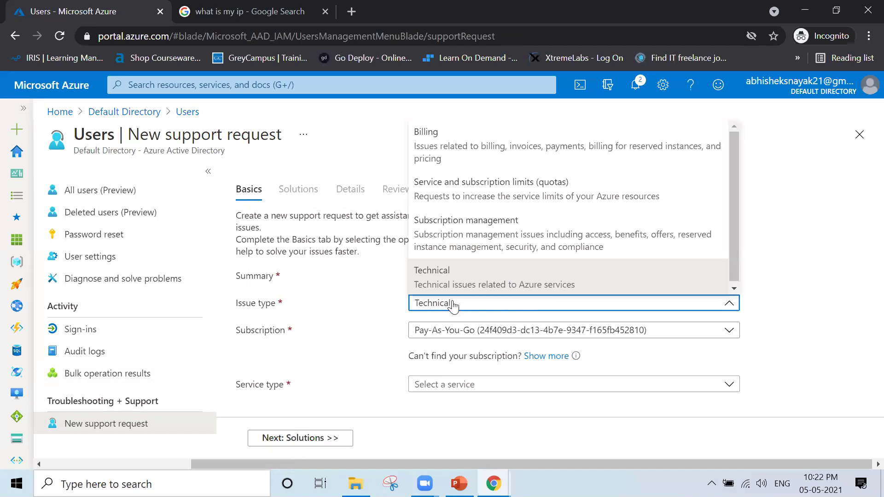
click(369, 311)
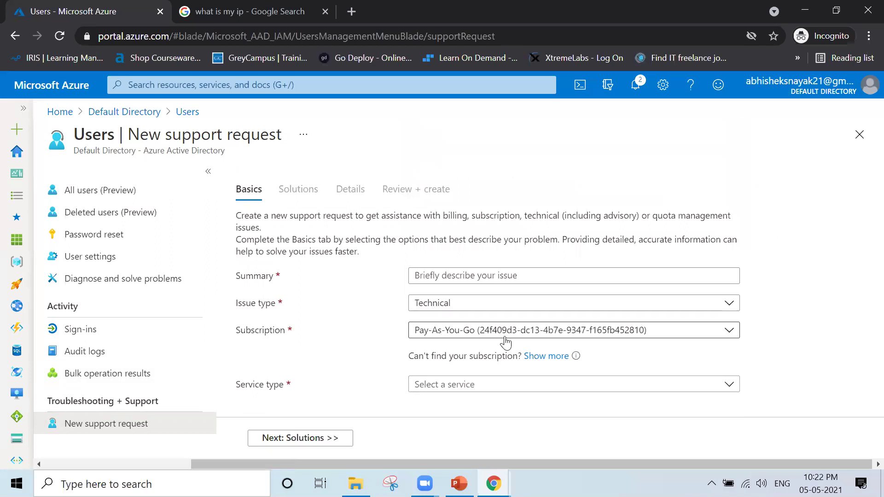
- Look through the service type options without choosing one, then return to Users
click(466, 385)
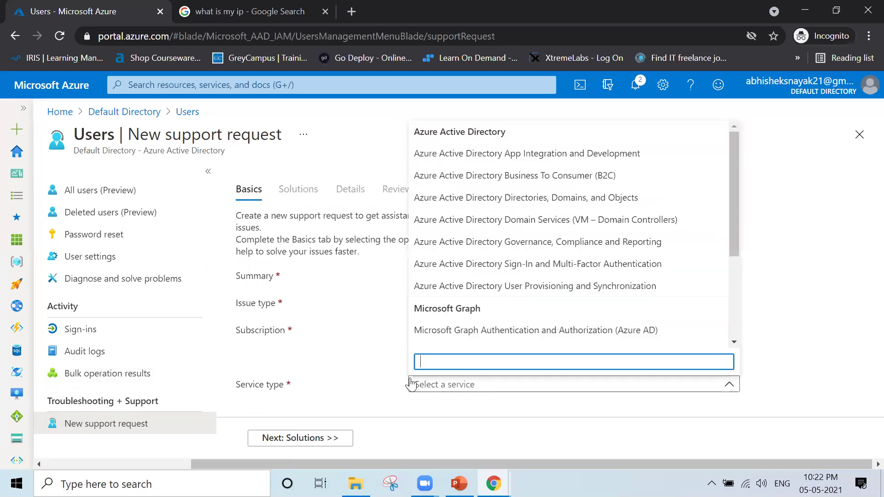
click(377, 381)
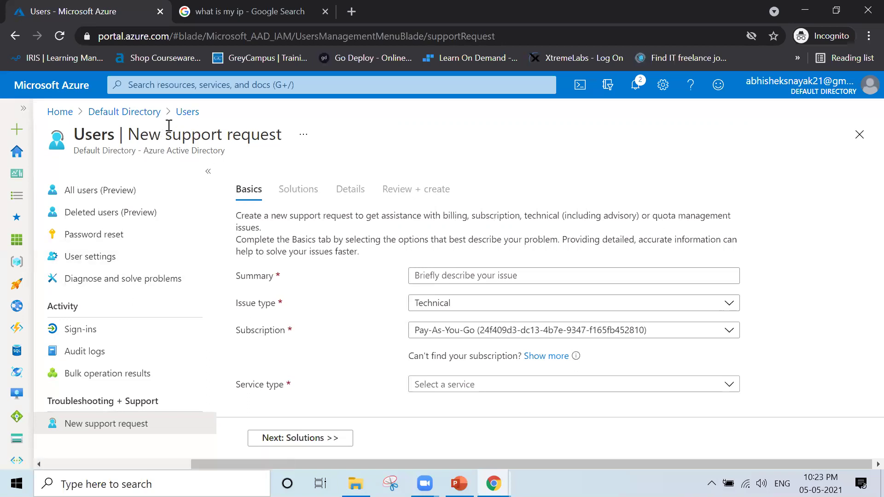
click(182, 113)
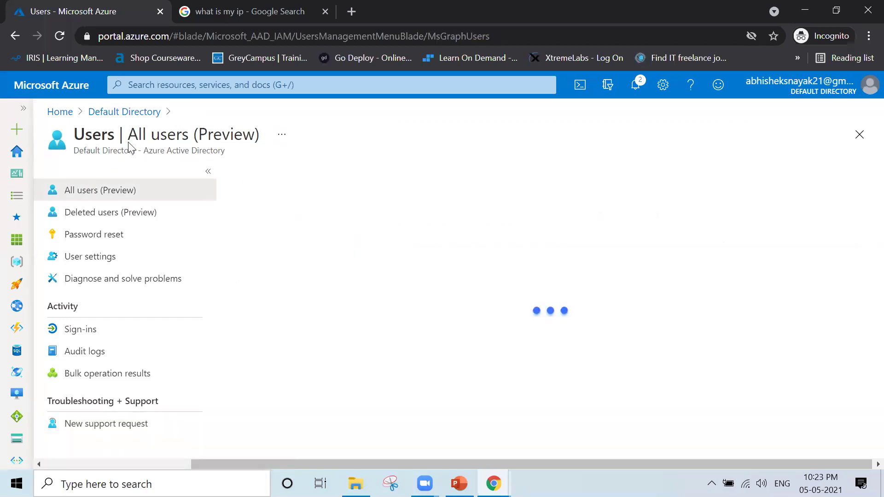
- Go through the Default Directory overview to All users, which lists two Member users
click(115, 114)
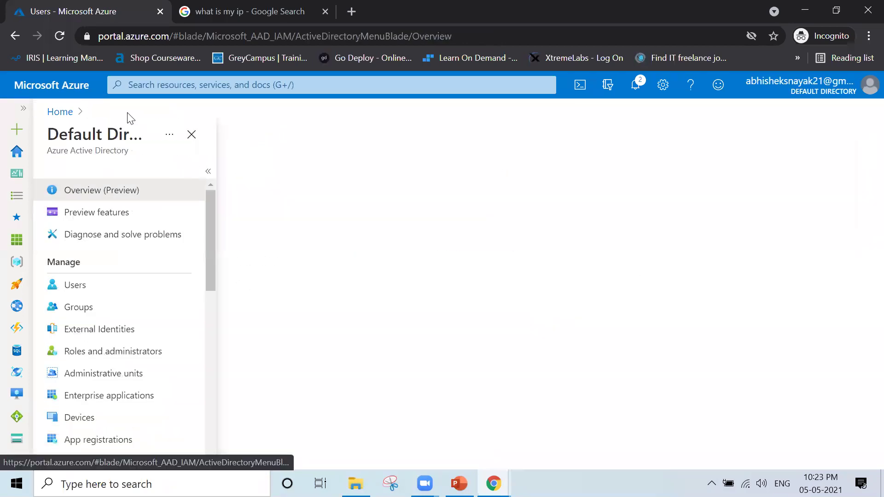
click(92, 287)
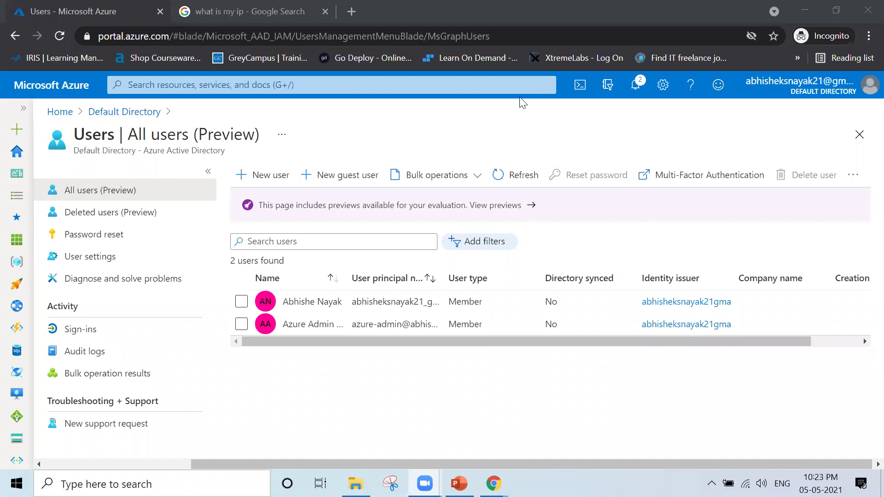
- Inspect the Bulk operations options for users, then return through Default Directory to Home
click(480, 178)
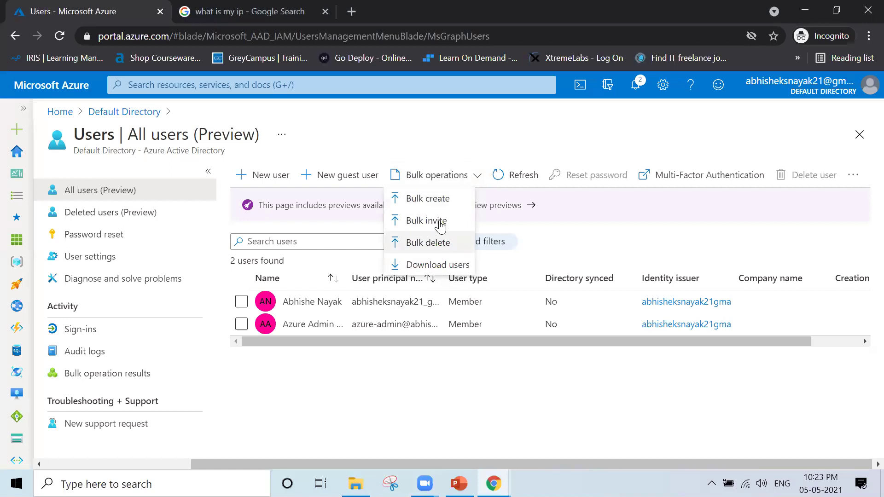
click(440, 383)
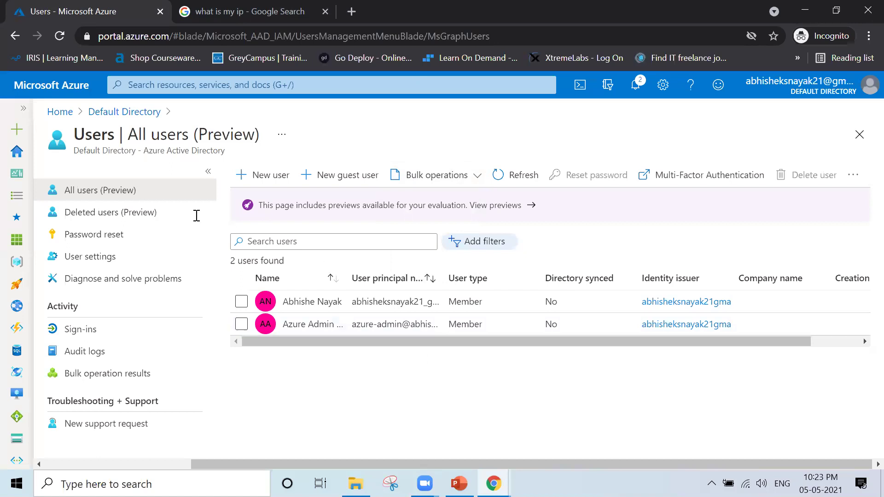
click(103, 114)
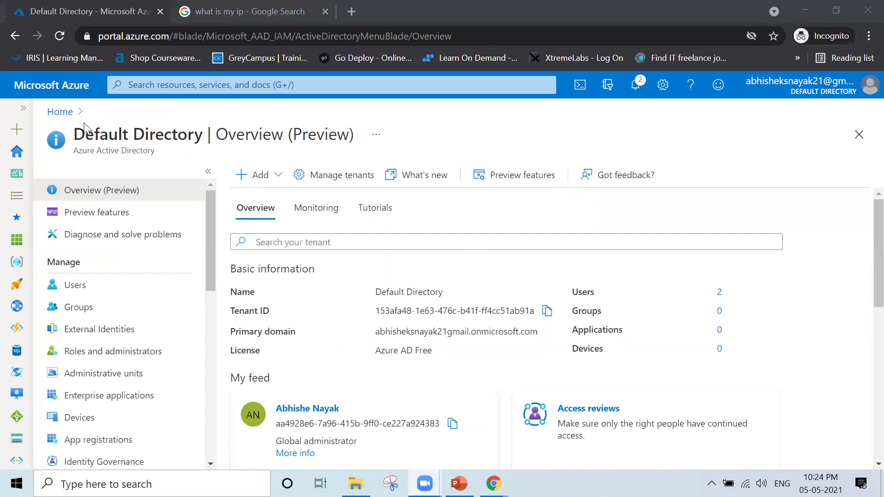
click(68, 116)
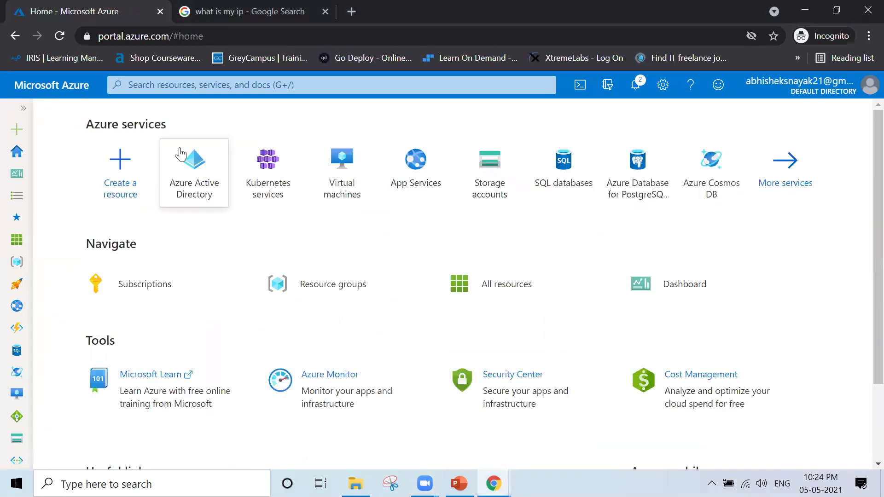
click(196, 171)
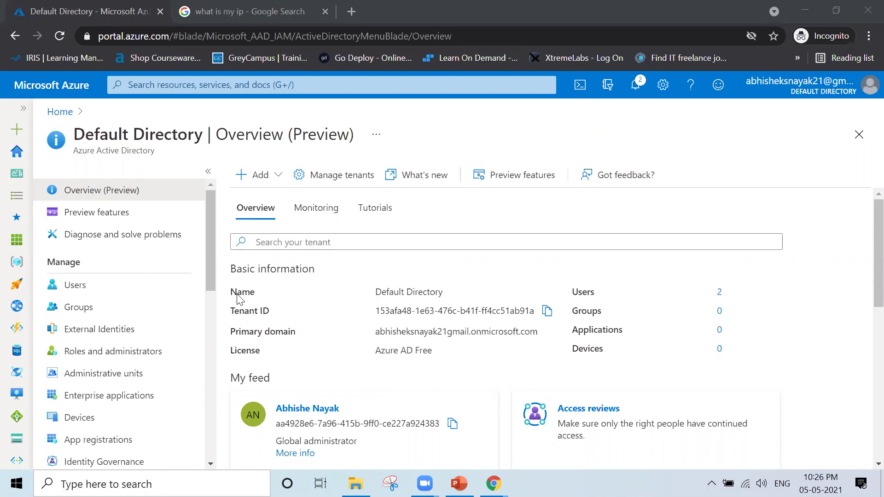
click(118, 290)
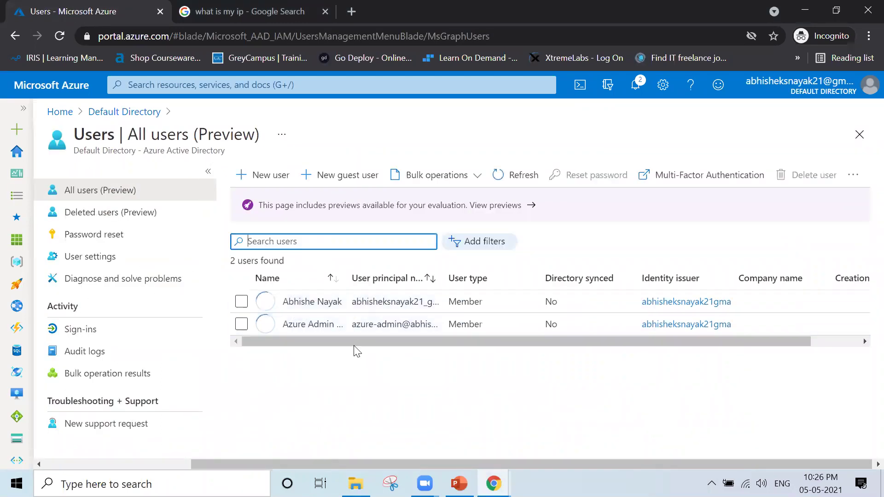
click(313, 327)
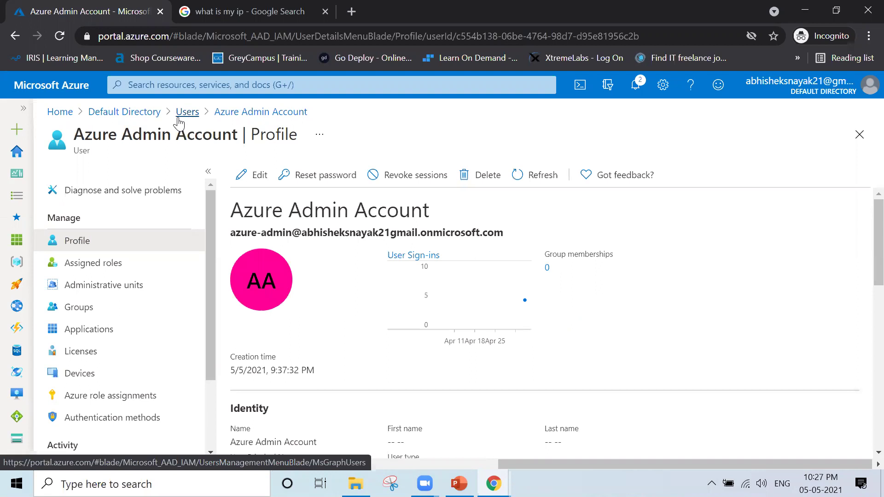
click(179, 119)
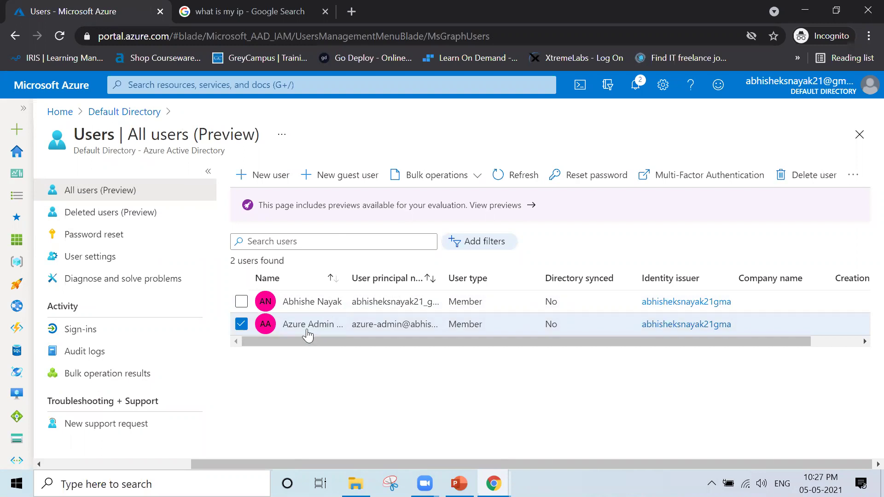
click(307, 330)
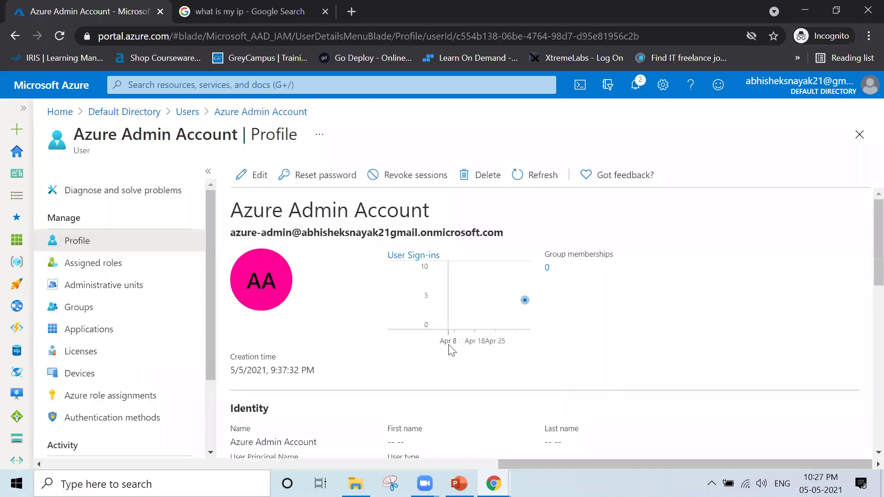
scroll(584, 362, down, 2)
scroll(584, 363, down, 2)
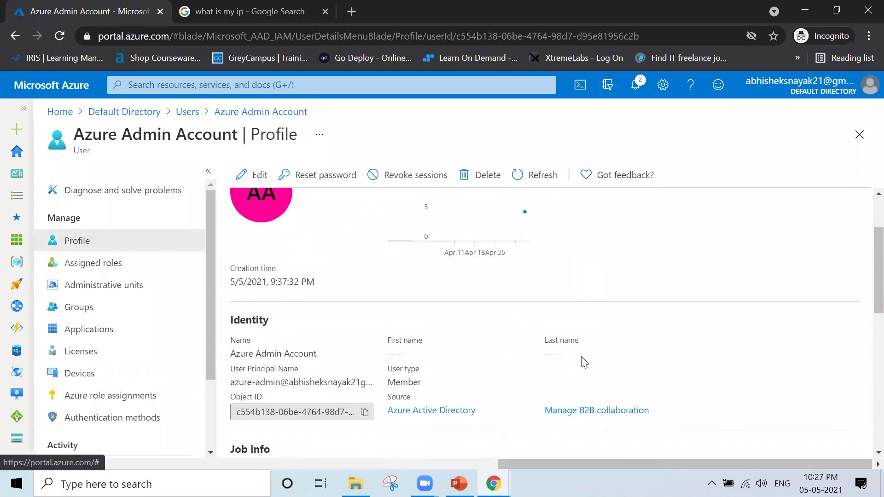
scroll(583, 362, down, 1)
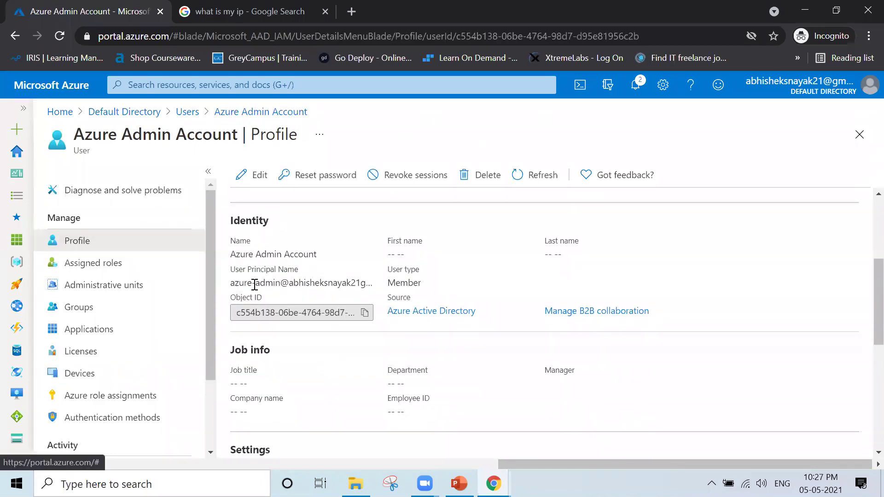
scroll(492, 357, down, 3)
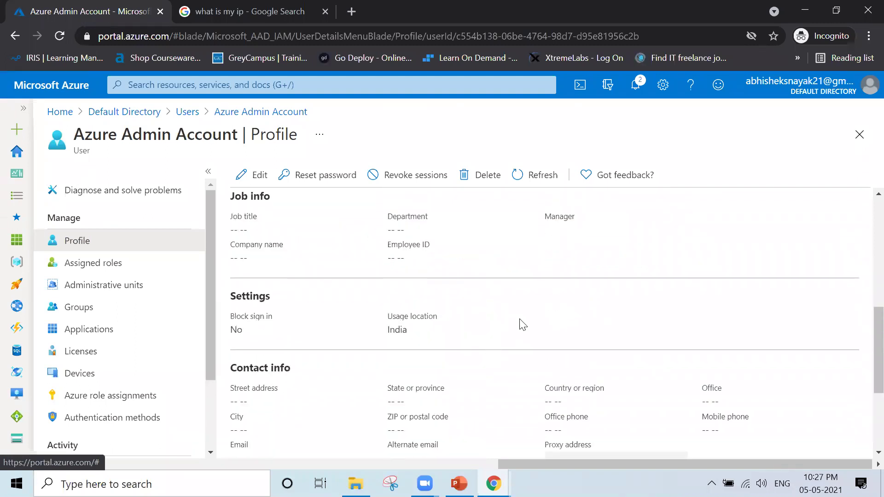
scroll(521, 323, down, 3)
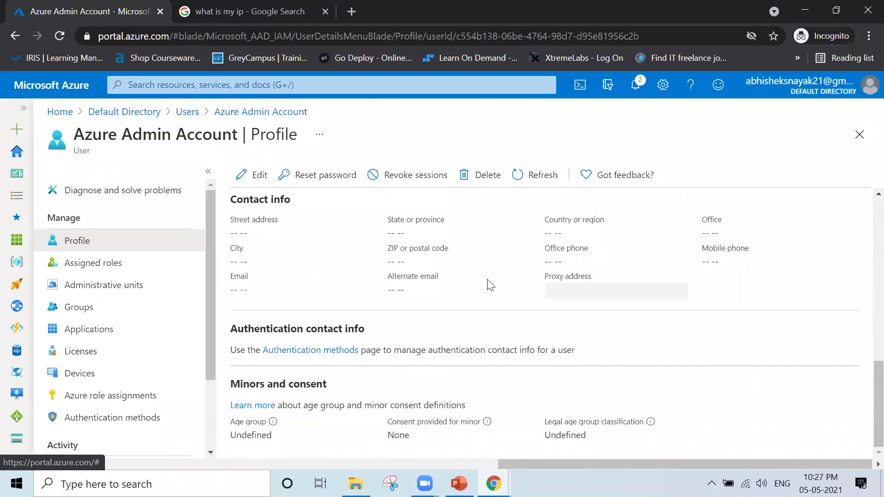
scroll(400, 232, up, 6)
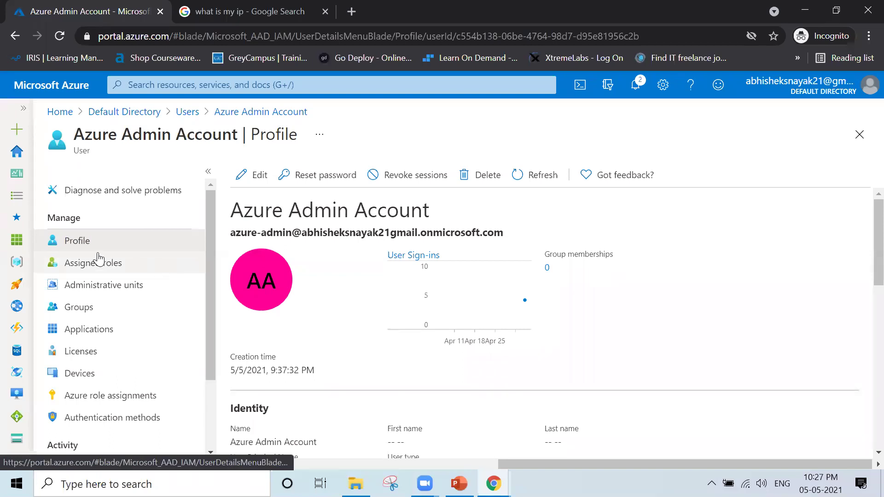
click(147, 271)
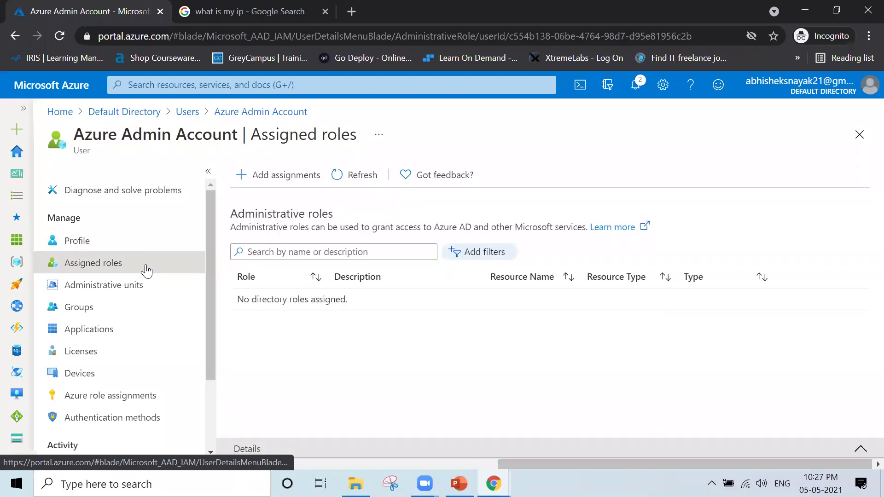
drag(355, 300, 236, 303)
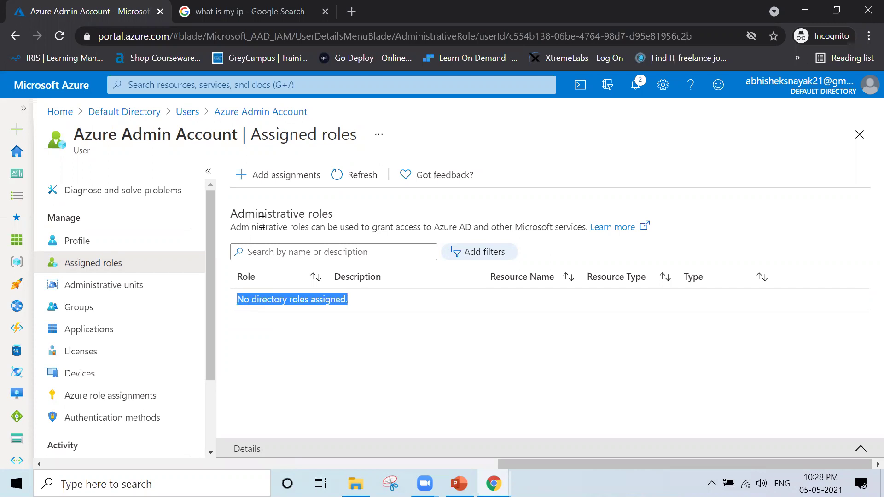
- Start a role assignment and scroll the Directory roles list down to User administrator
click(248, 184)
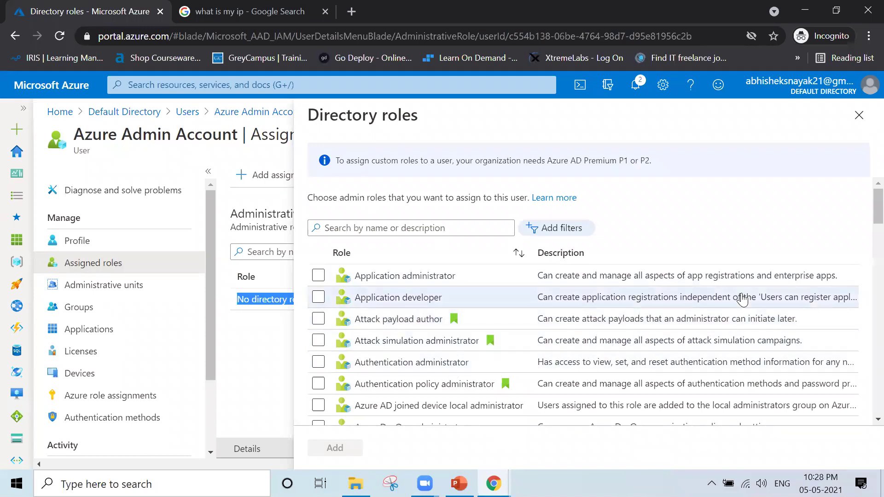
scroll(865, 218, down, 3)
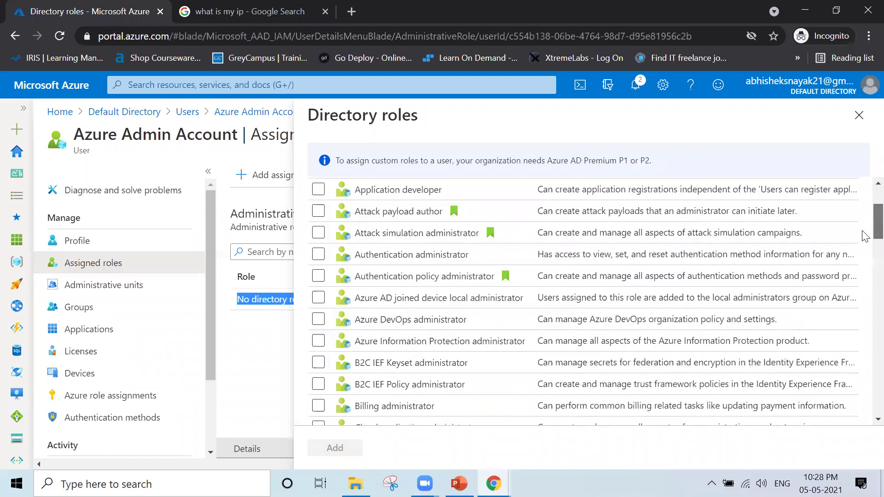
scroll(865, 237, down, 4)
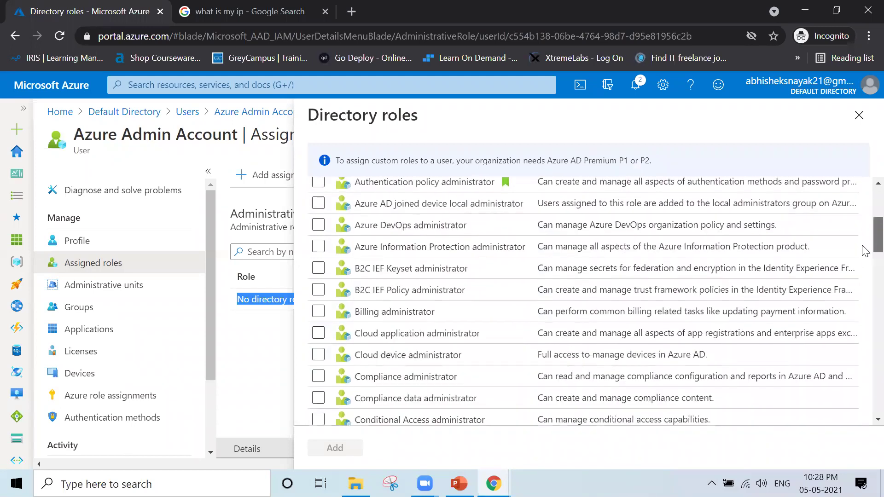
scroll(866, 267, down, 2)
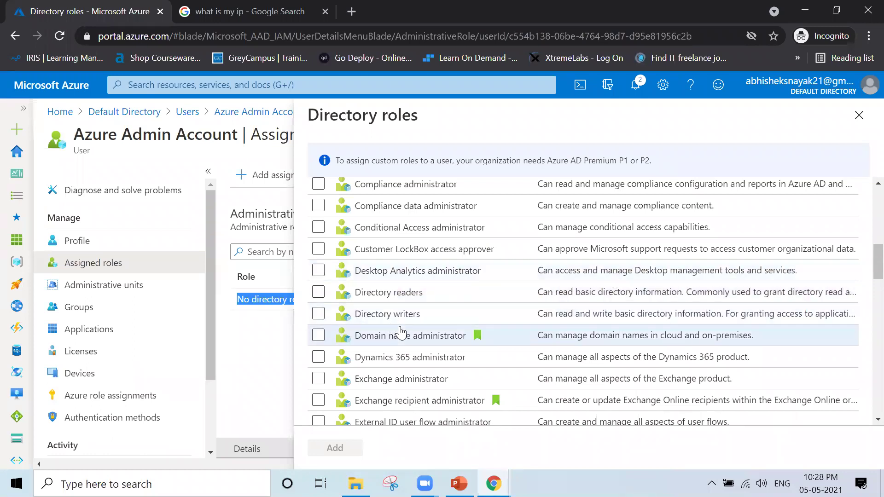
scroll(400, 331, down, 6)
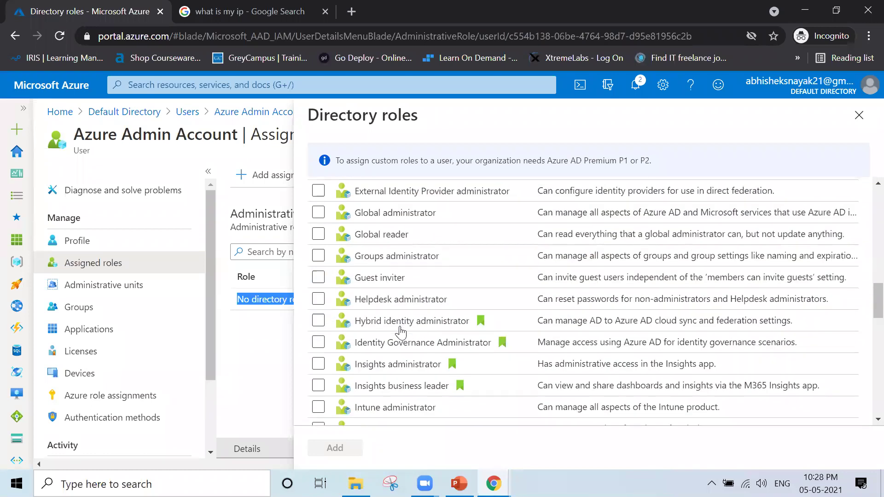
scroll(400, 331, down, 5)
scroll(400, 331, down, 9)
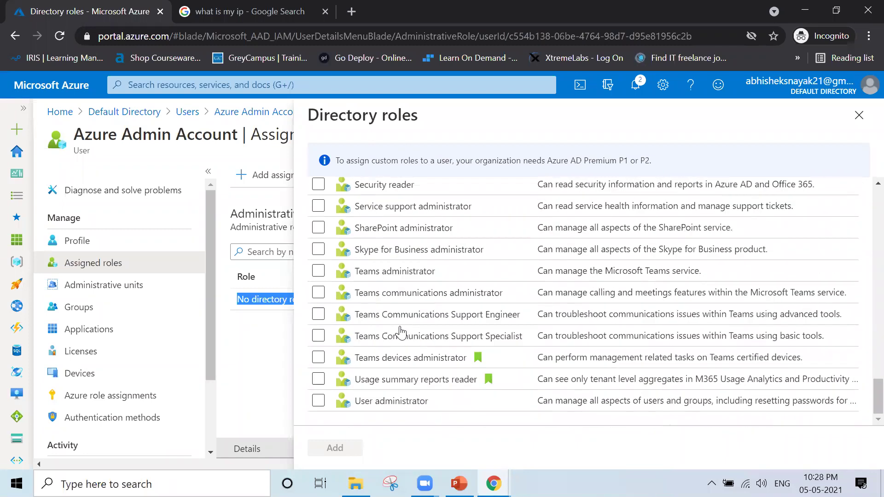
scroll(400, 331, up, 20)
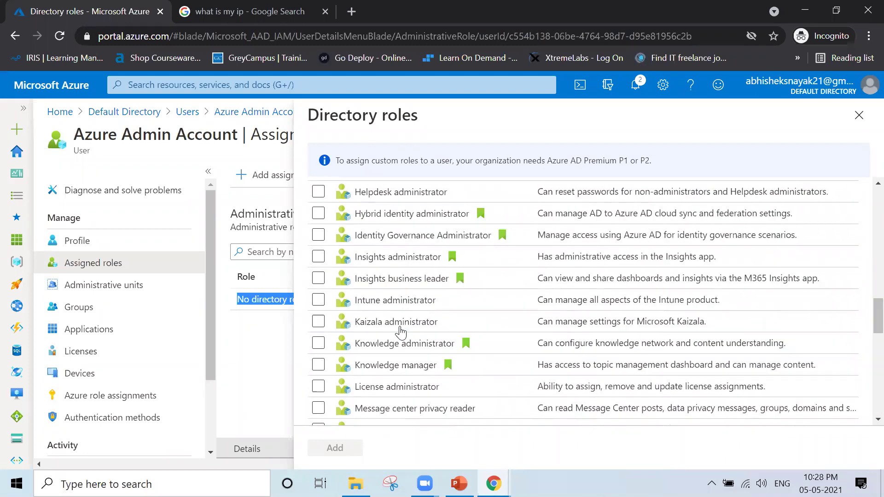
scroll(400, 332, down, 20)
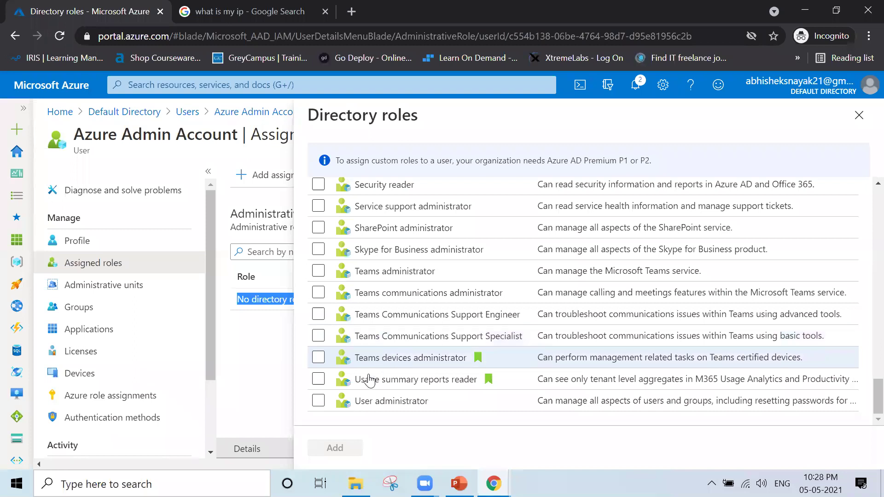
- Assign the User administrator role and confirm it appears in Assigned roles
click(318, 401)
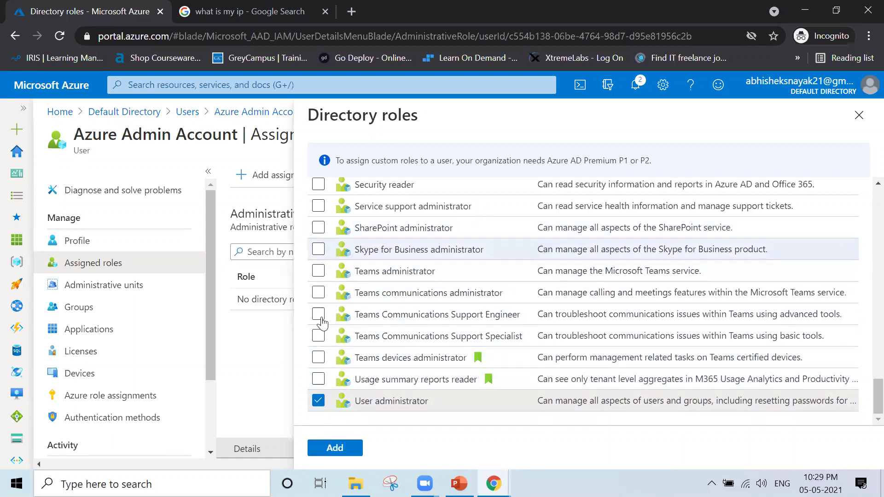
click(330, 446)
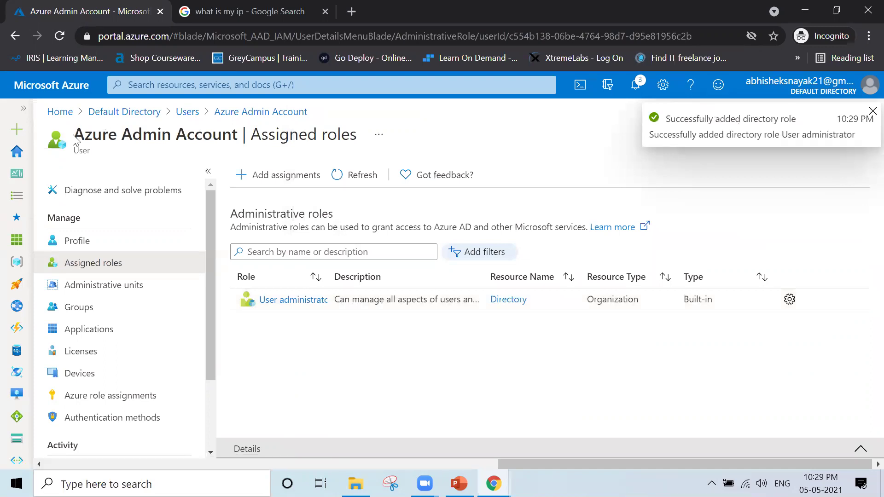
drag(74, 138, 242, 144)
click(321, 372)
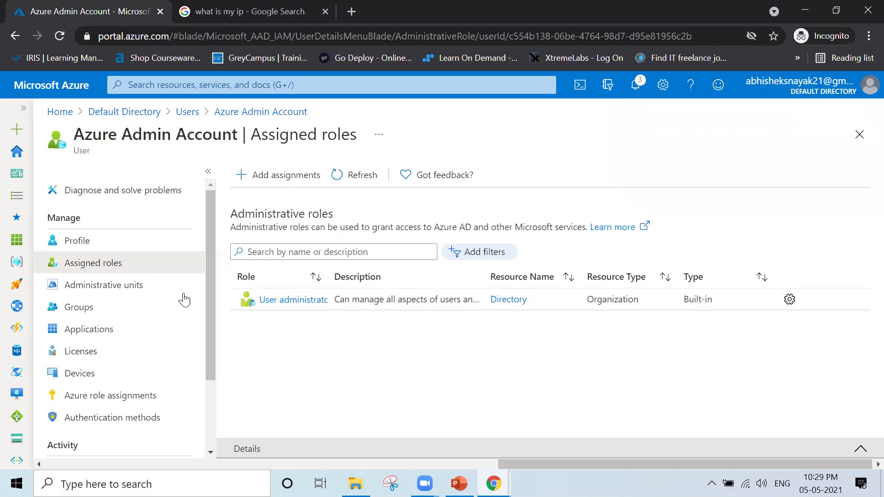
- Search administrative units for 'Administrative', find none to assign, and close the picker
click(150, 293)
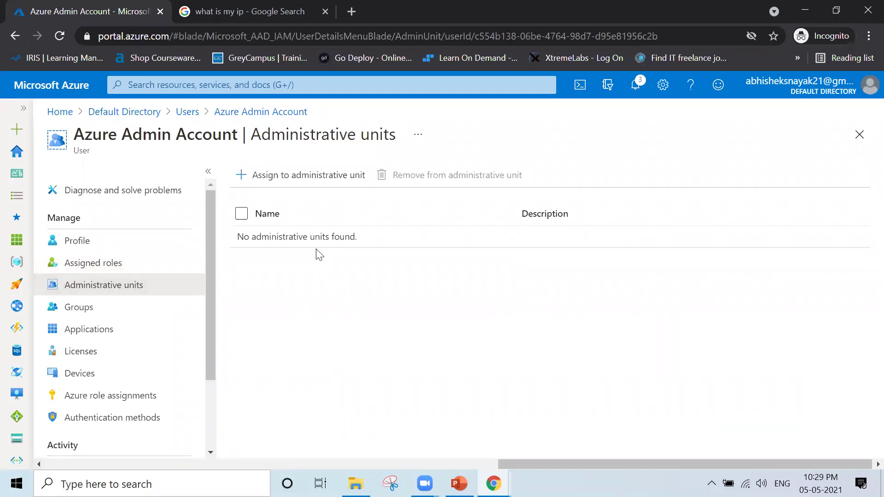
click(280, 176)
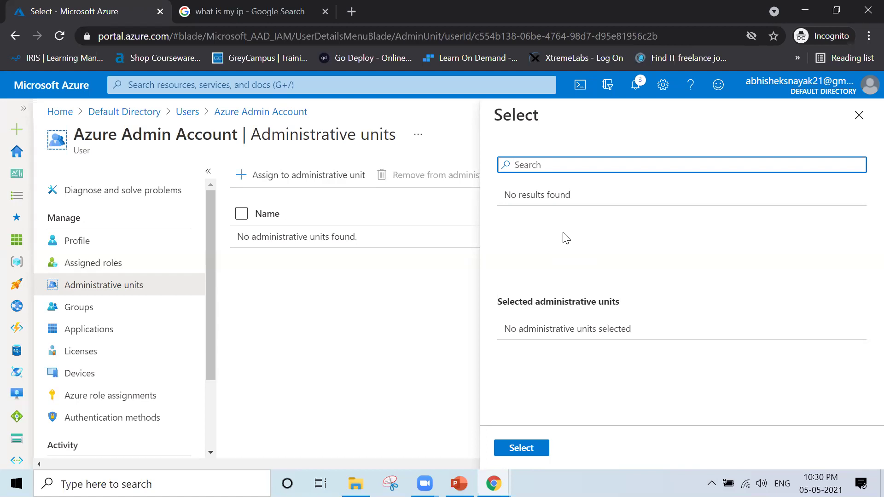
text(Administrative)
click(859, 116)
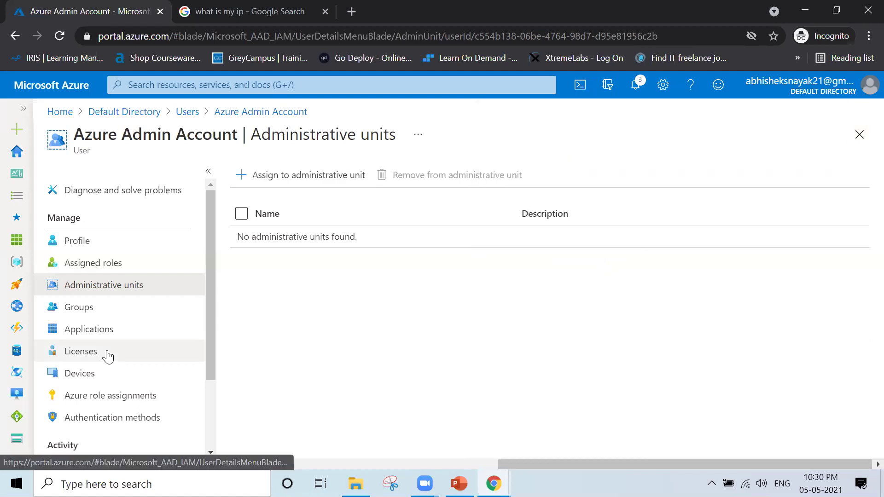
- Check Azure Admin Account's groups and applications, then view its empty Licenses page
click(107, 309)
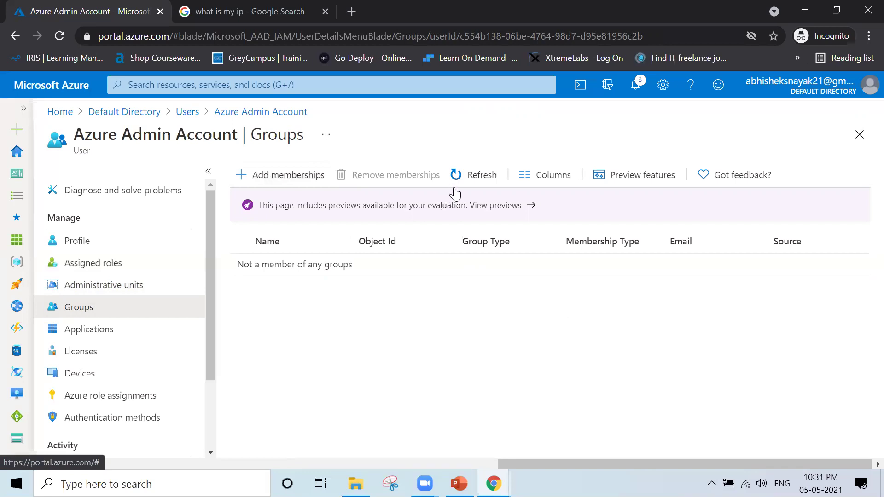
click(131, 338)
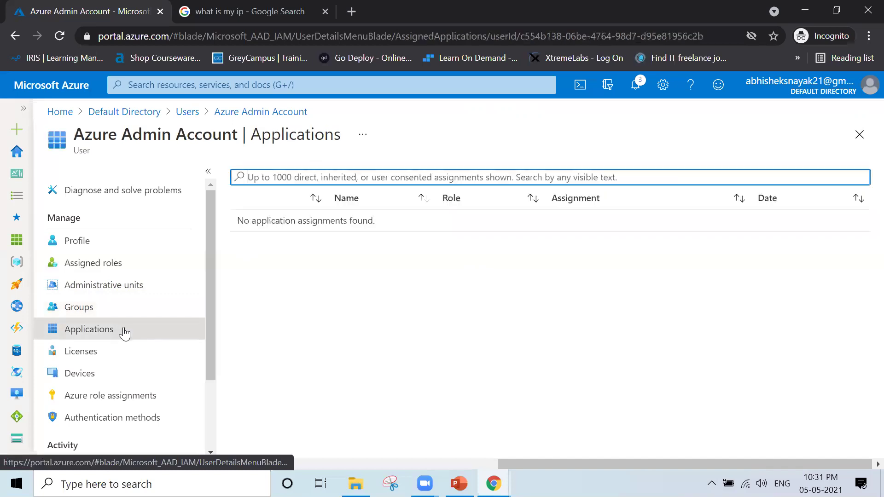
click(312, 268)
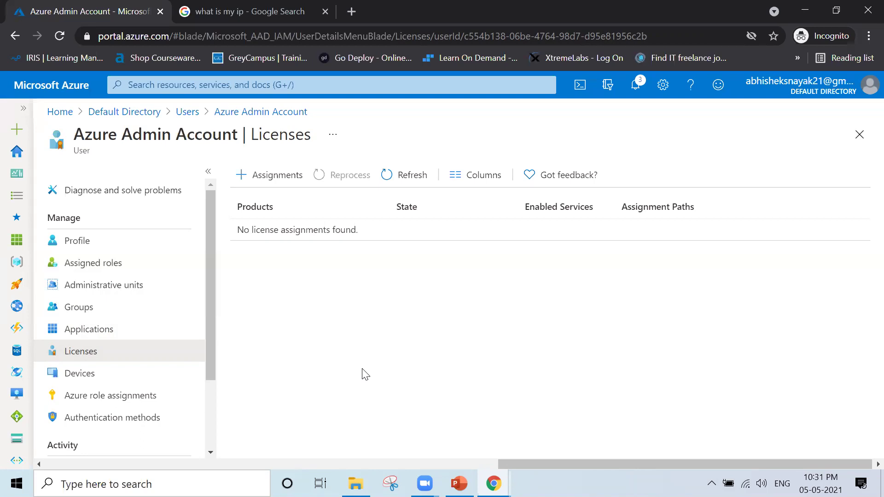
- Confirm no licenses are available to assign, refresh the license list, then move to Devices
click(270, 175)
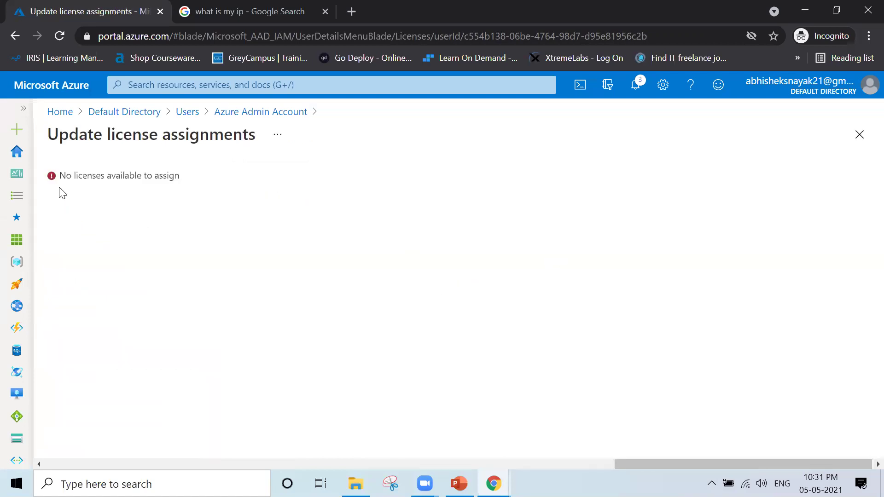
drag(58, 175, 193, 181)
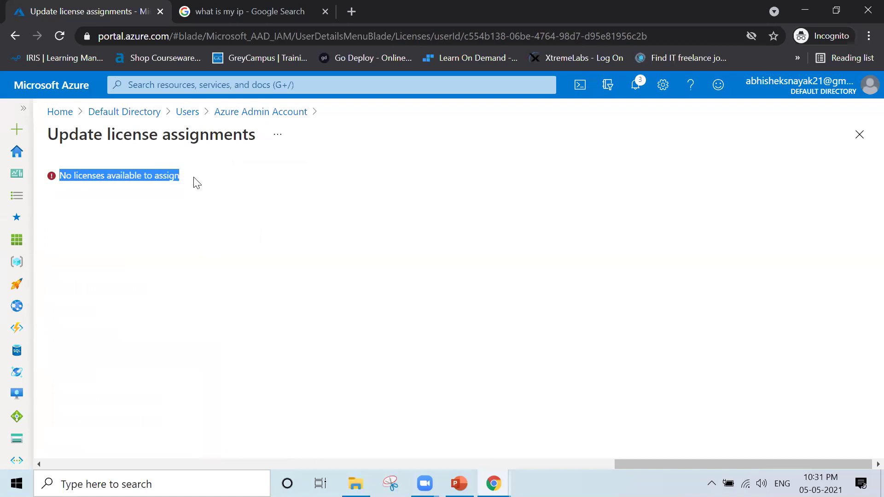
click(860, 137)
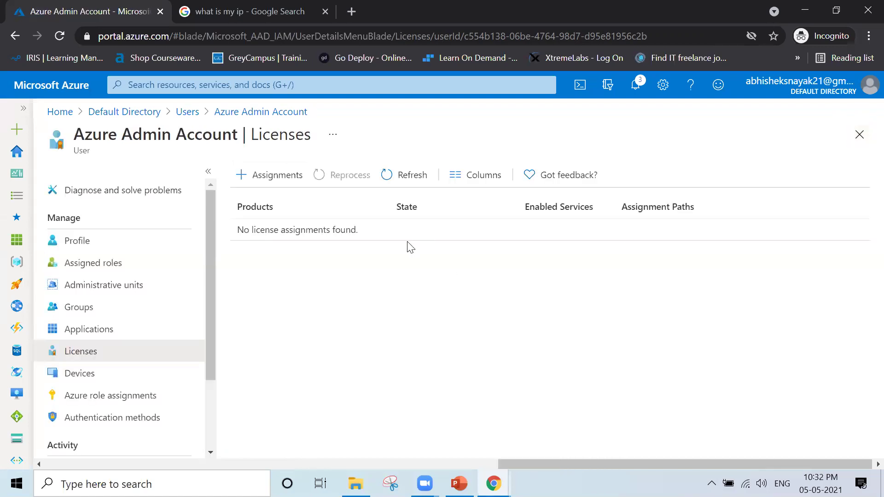
click(408, 184)
click(116, 378)
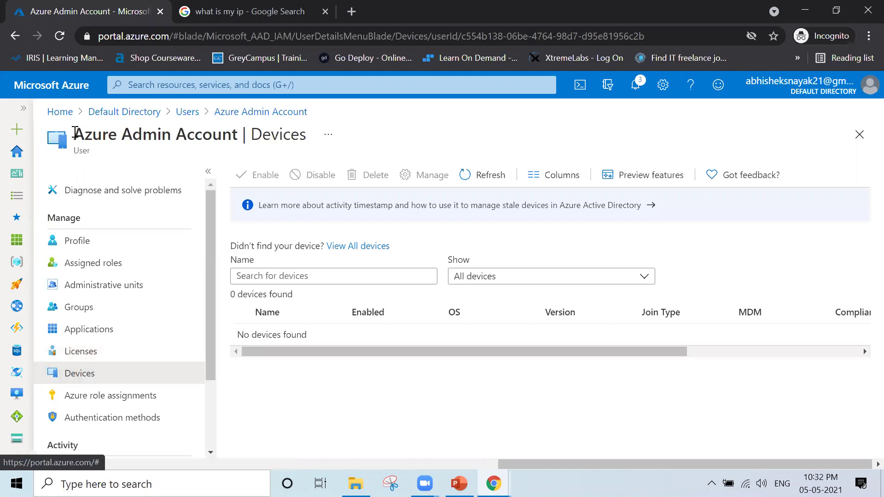
drag(75, 133, 253, 134)
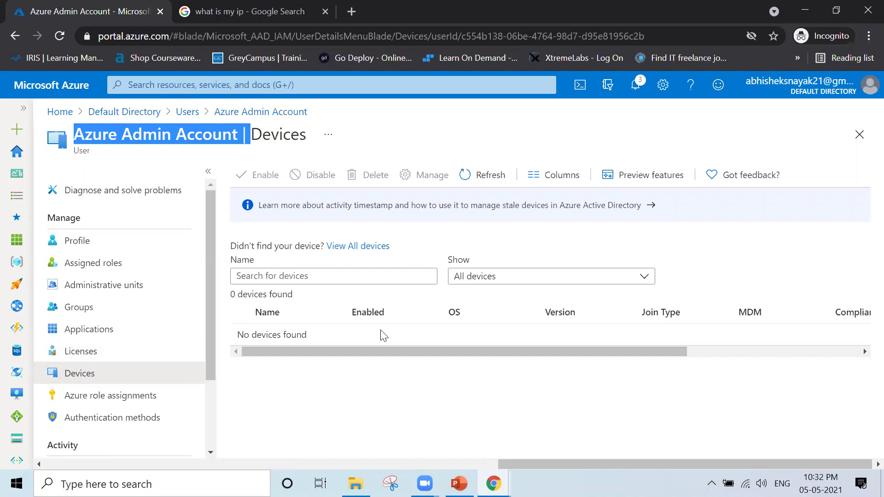
click(312, 337)
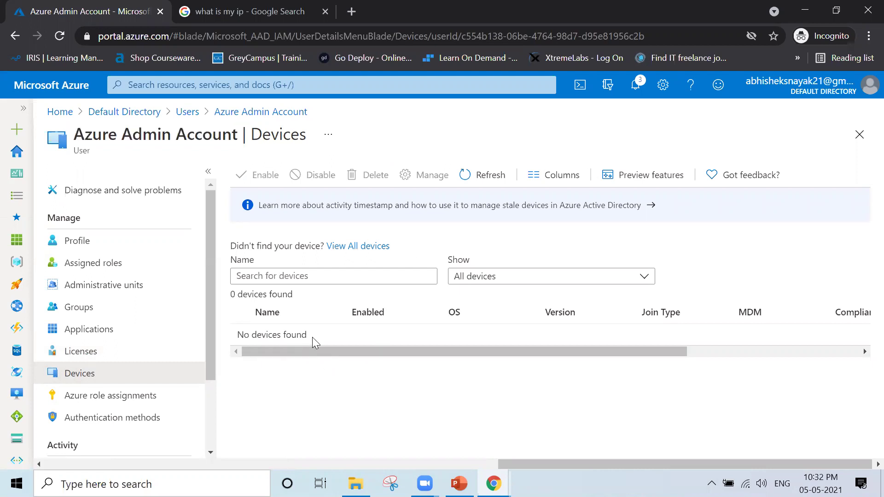
drag(245, 337, 322, 341)
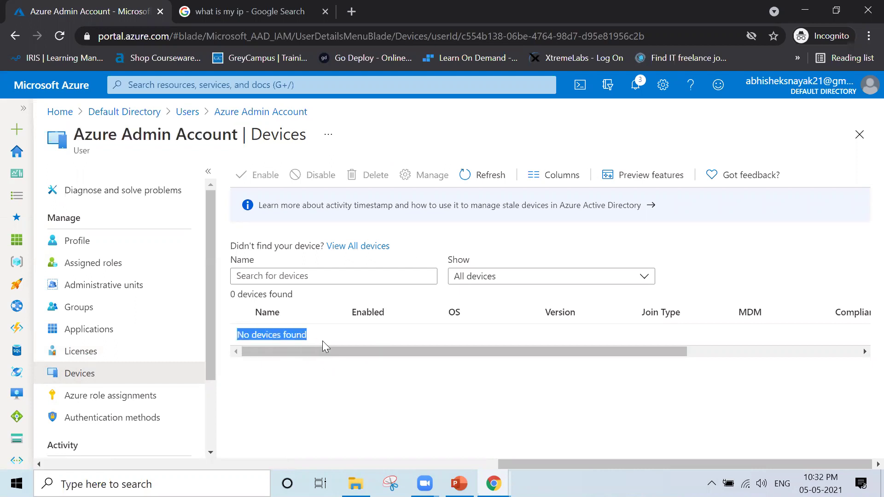
click(386, 391)
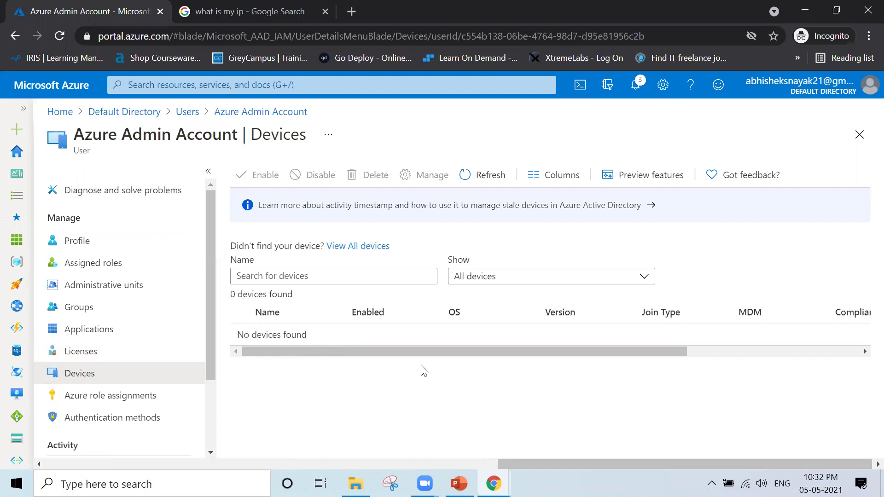
drag(437, 352, 300, 363)
- Review Azure Admin Account's Azure role assignments, then confirm it belongs to no groups
click(150, 400)
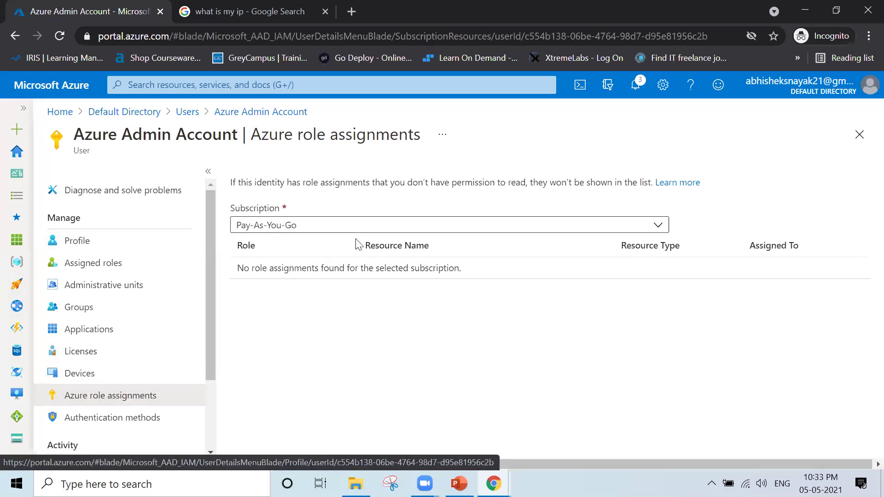
click(70, 308)
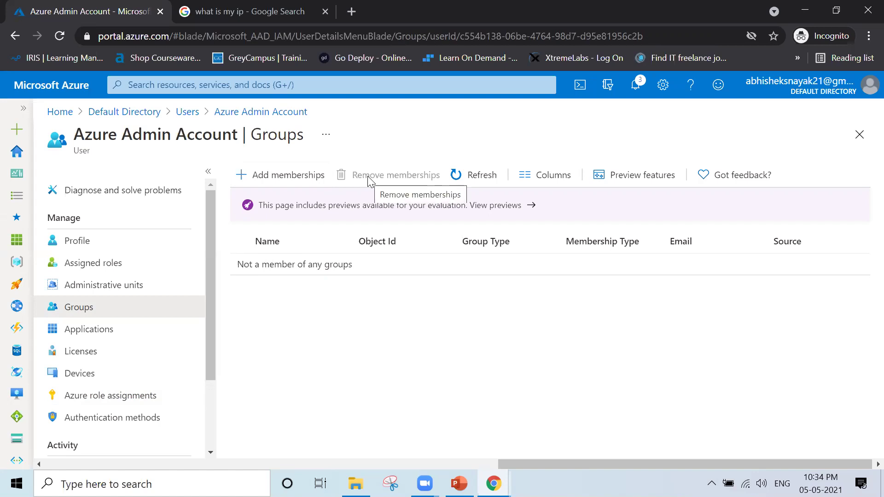
scroll(138, 419, down, 2)
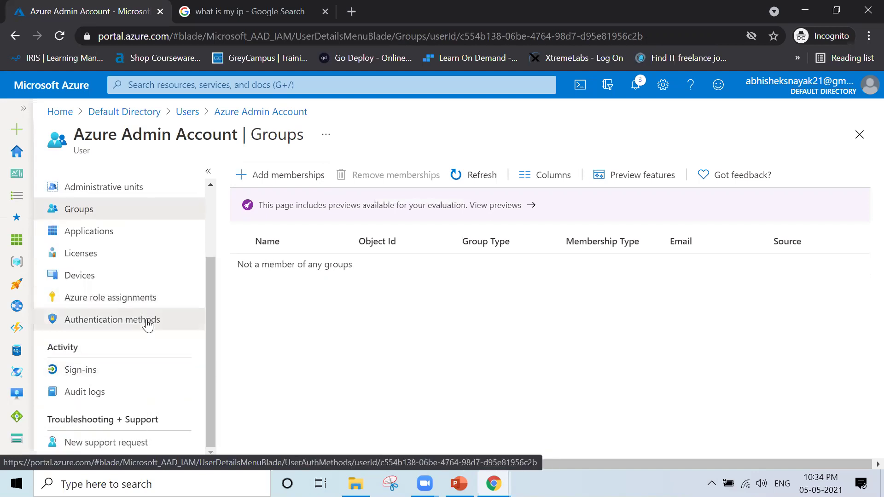
- Open the Azure Admin Account's Authentication methods page, leaving the phone and Email fields blank
click(148, 325)
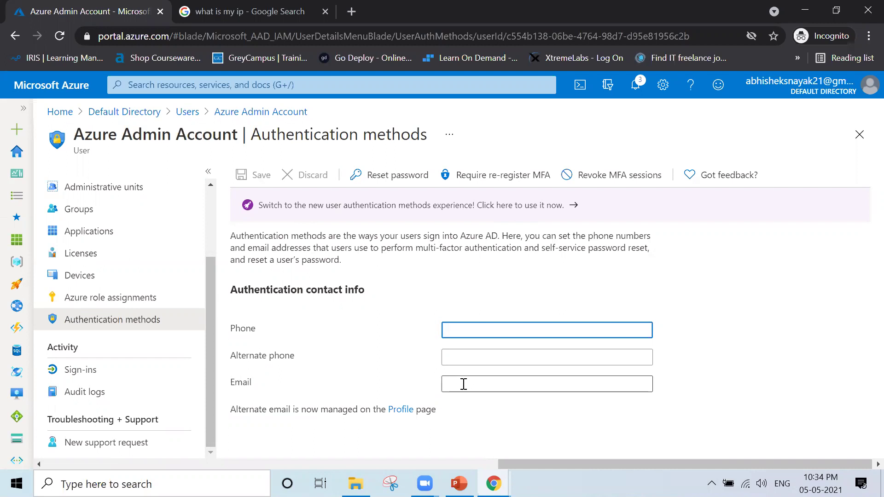
click(454, 386)
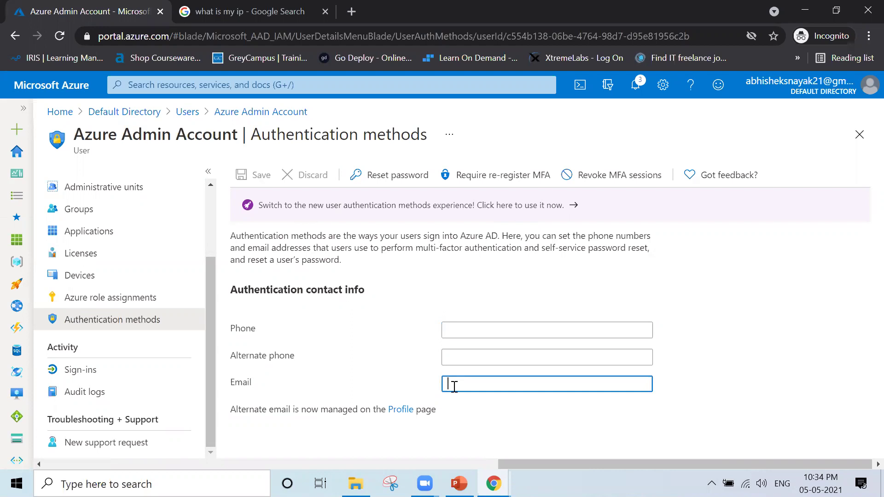
click(474, 435)
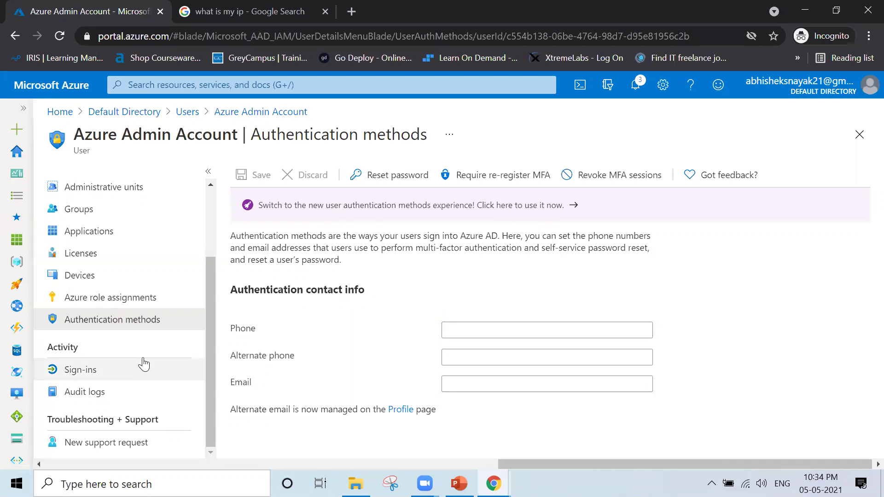
- Open the account's Sign-ins and review the location and authentication of its four Kalol, Gujarat sign-ins
click(101, 373)
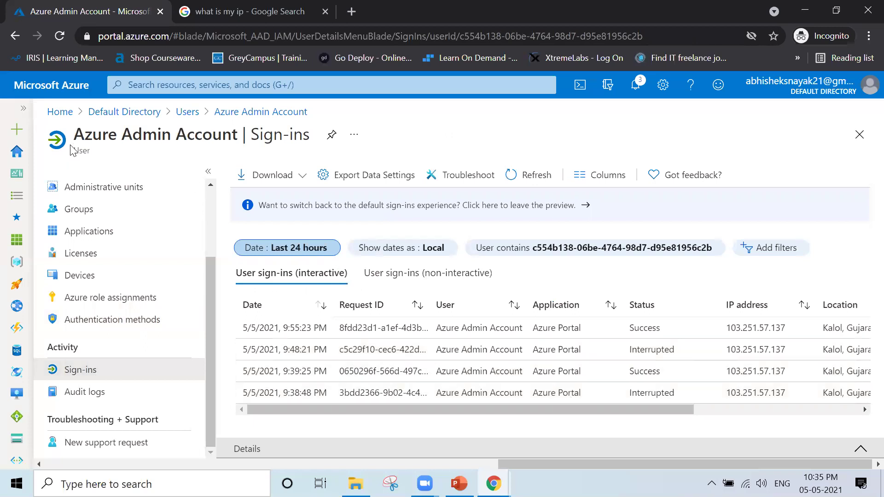
drag(81, 136, 232, 136)
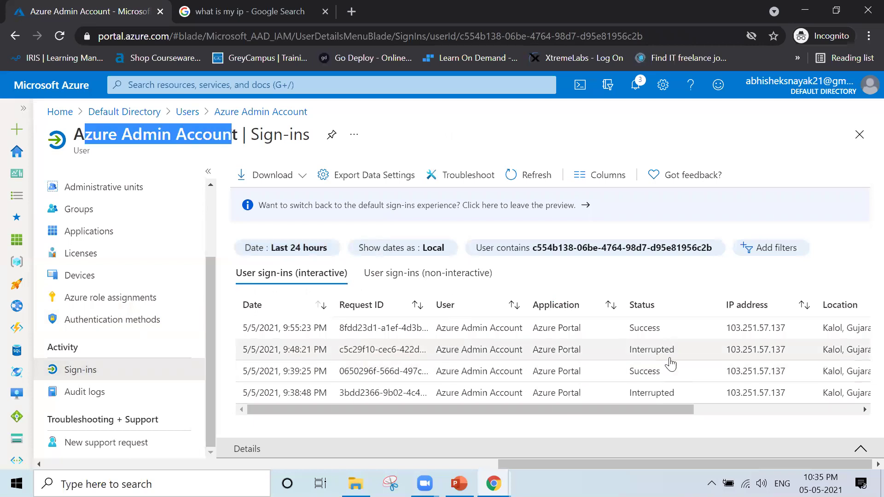
drag(653, 408, 852, 419)
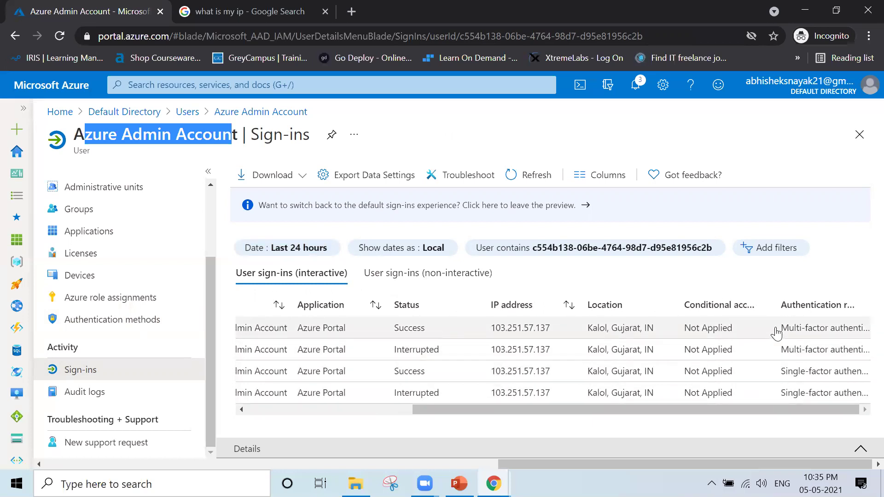
- Open the account's Audit logs and highlight RoleManagement in the newest 'Add member to role' entry
click(134, 403)
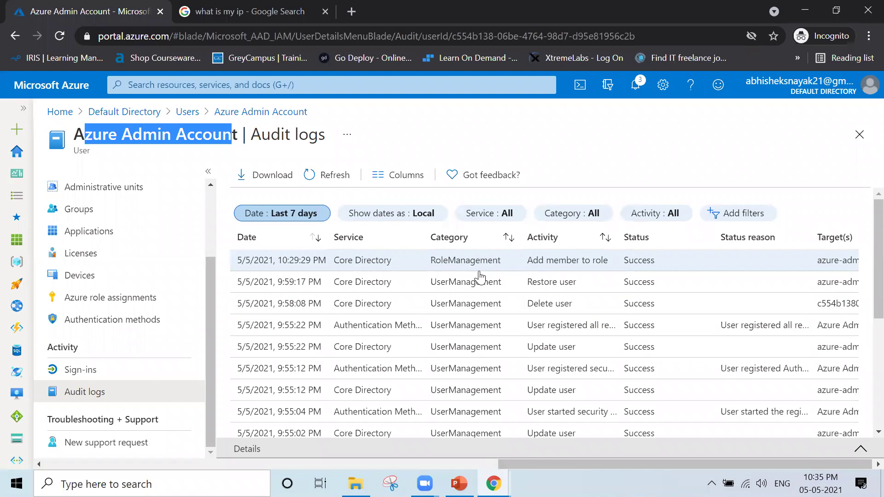
click(503, 272)
drag(503, 271, 400, 261)
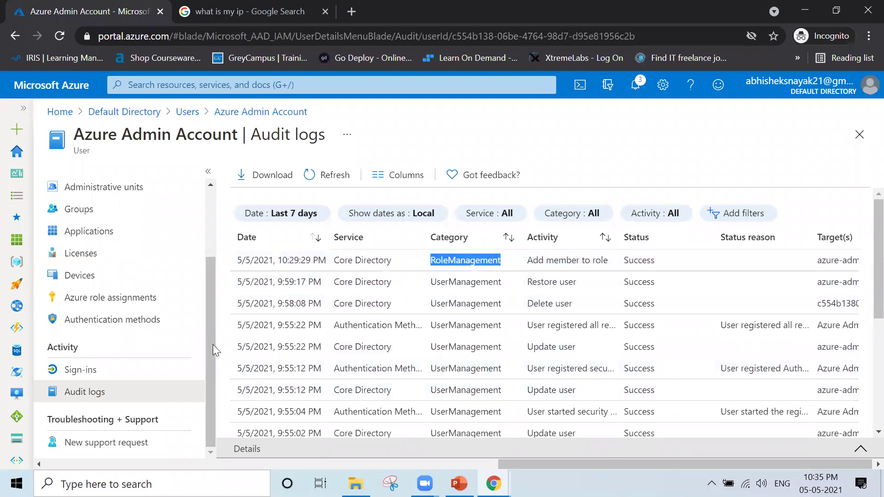
drag(210, 341, 214, 246)
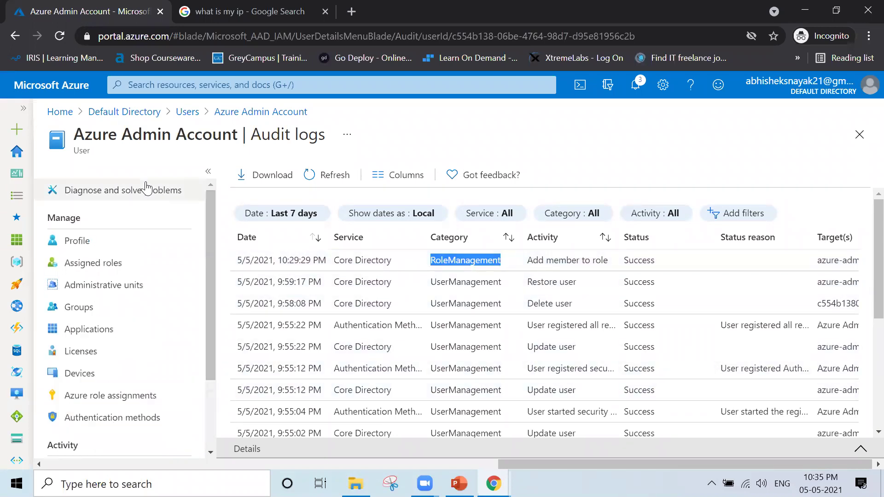
- Go back through the Users list to the Default Directory overview showing 2 users, 0 groups
click(186, 118)
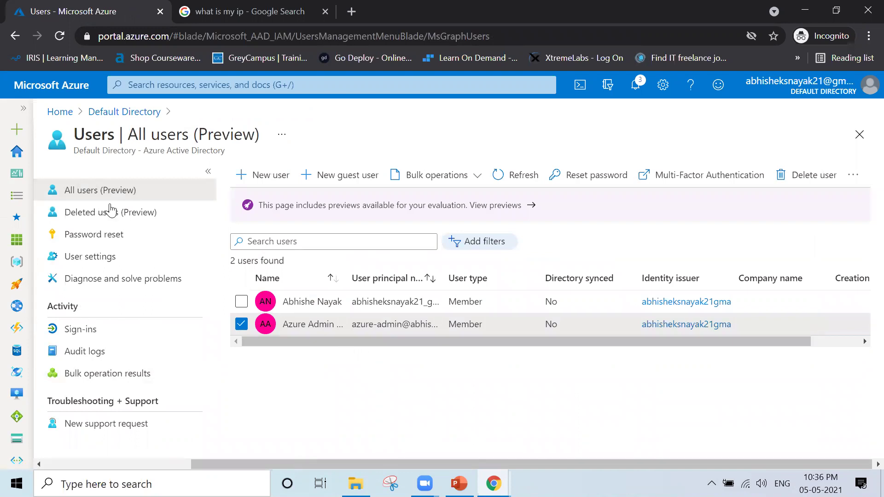
click(109, 114)
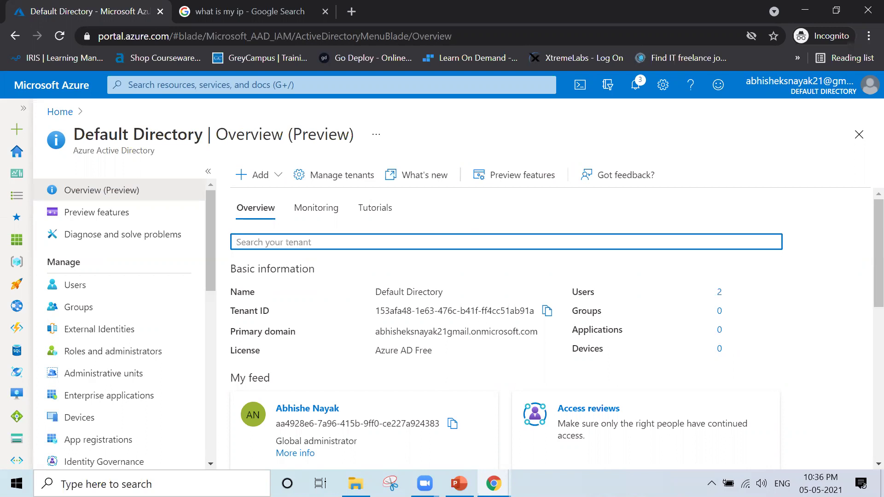
- Return to PowerPoint and present slide 10, 'Self-Service Password Reset', as a full-screen slide show
click(458, 484)
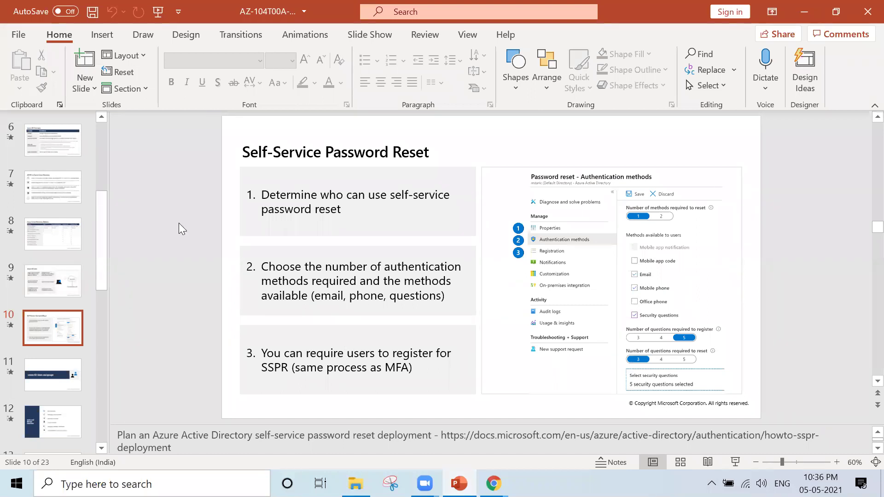
scroll(179, 223, down, 1)
scroll(179, 222, up, 1)
key(shift+F5)
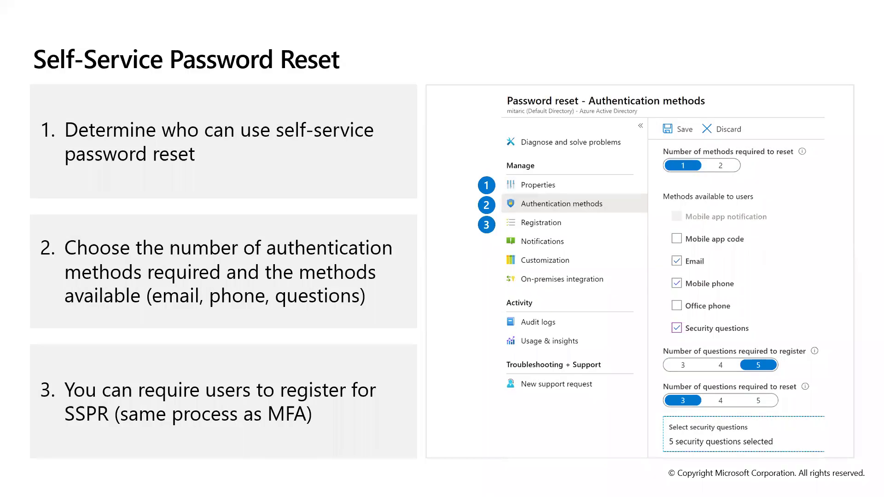